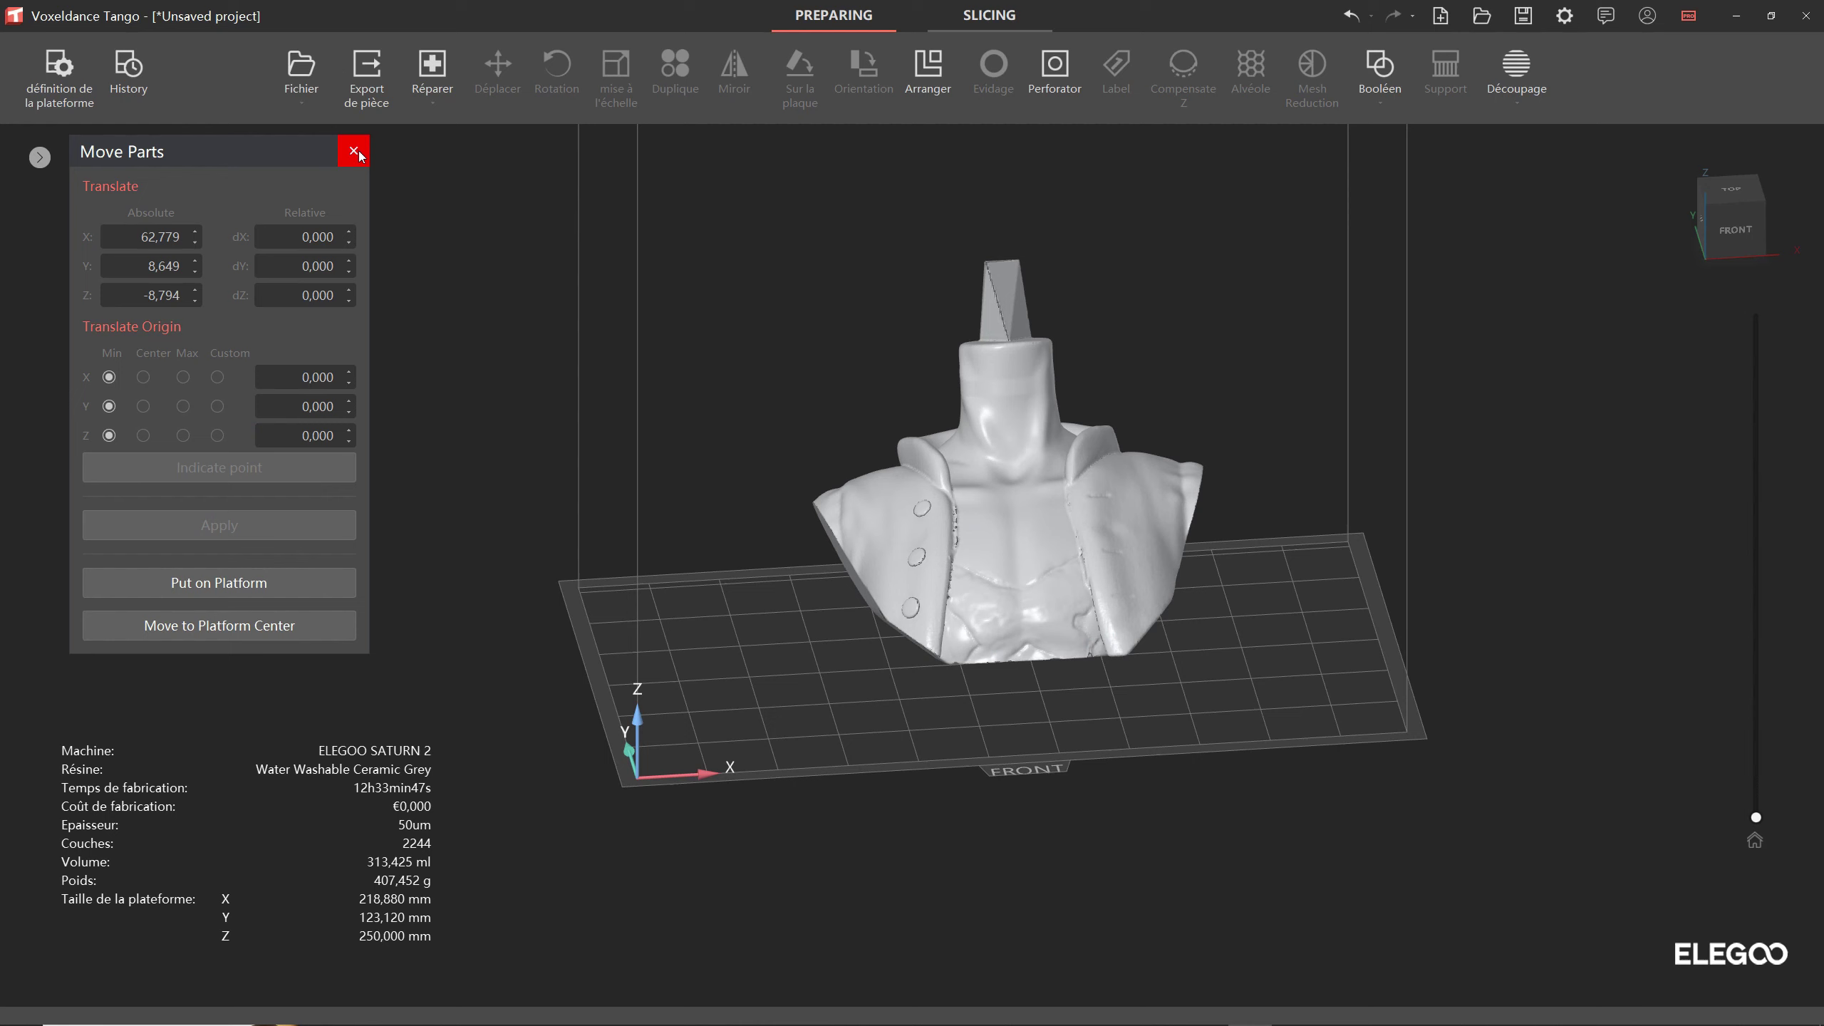
Step: Select the bust model on the build plate for editing
left_click(355, 151)
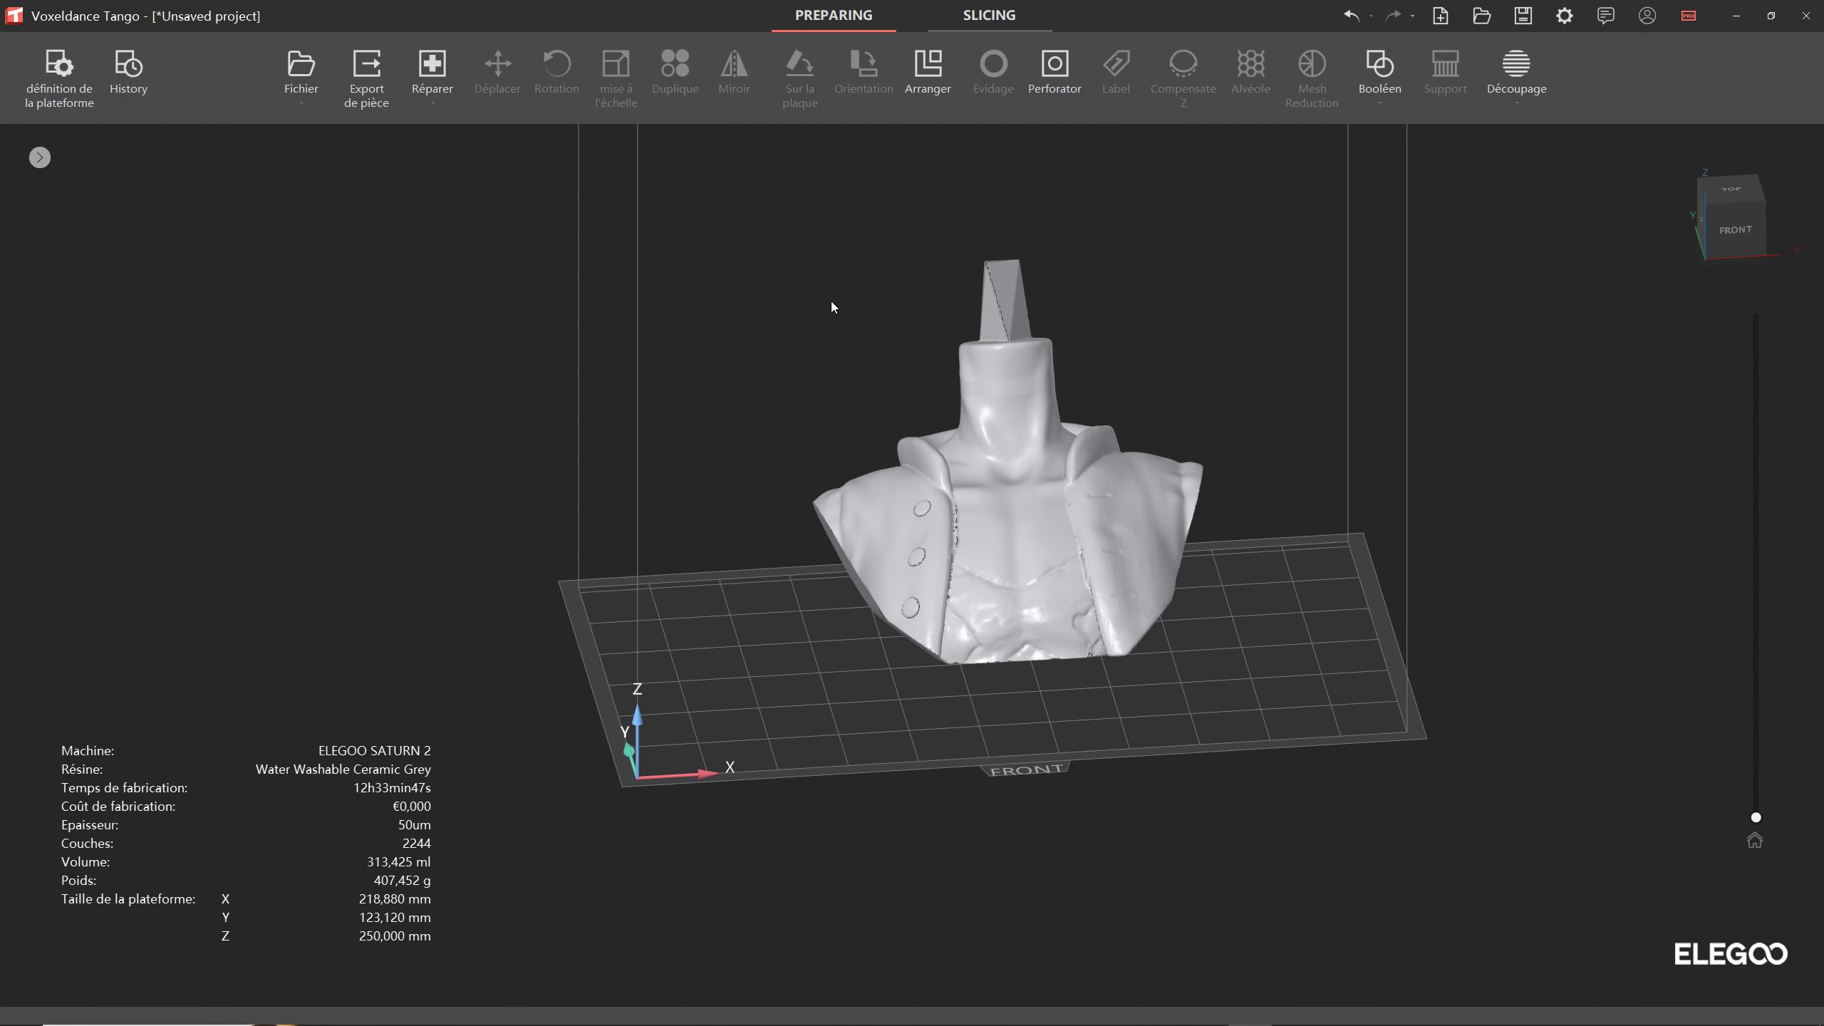
left_click(1005, 294)
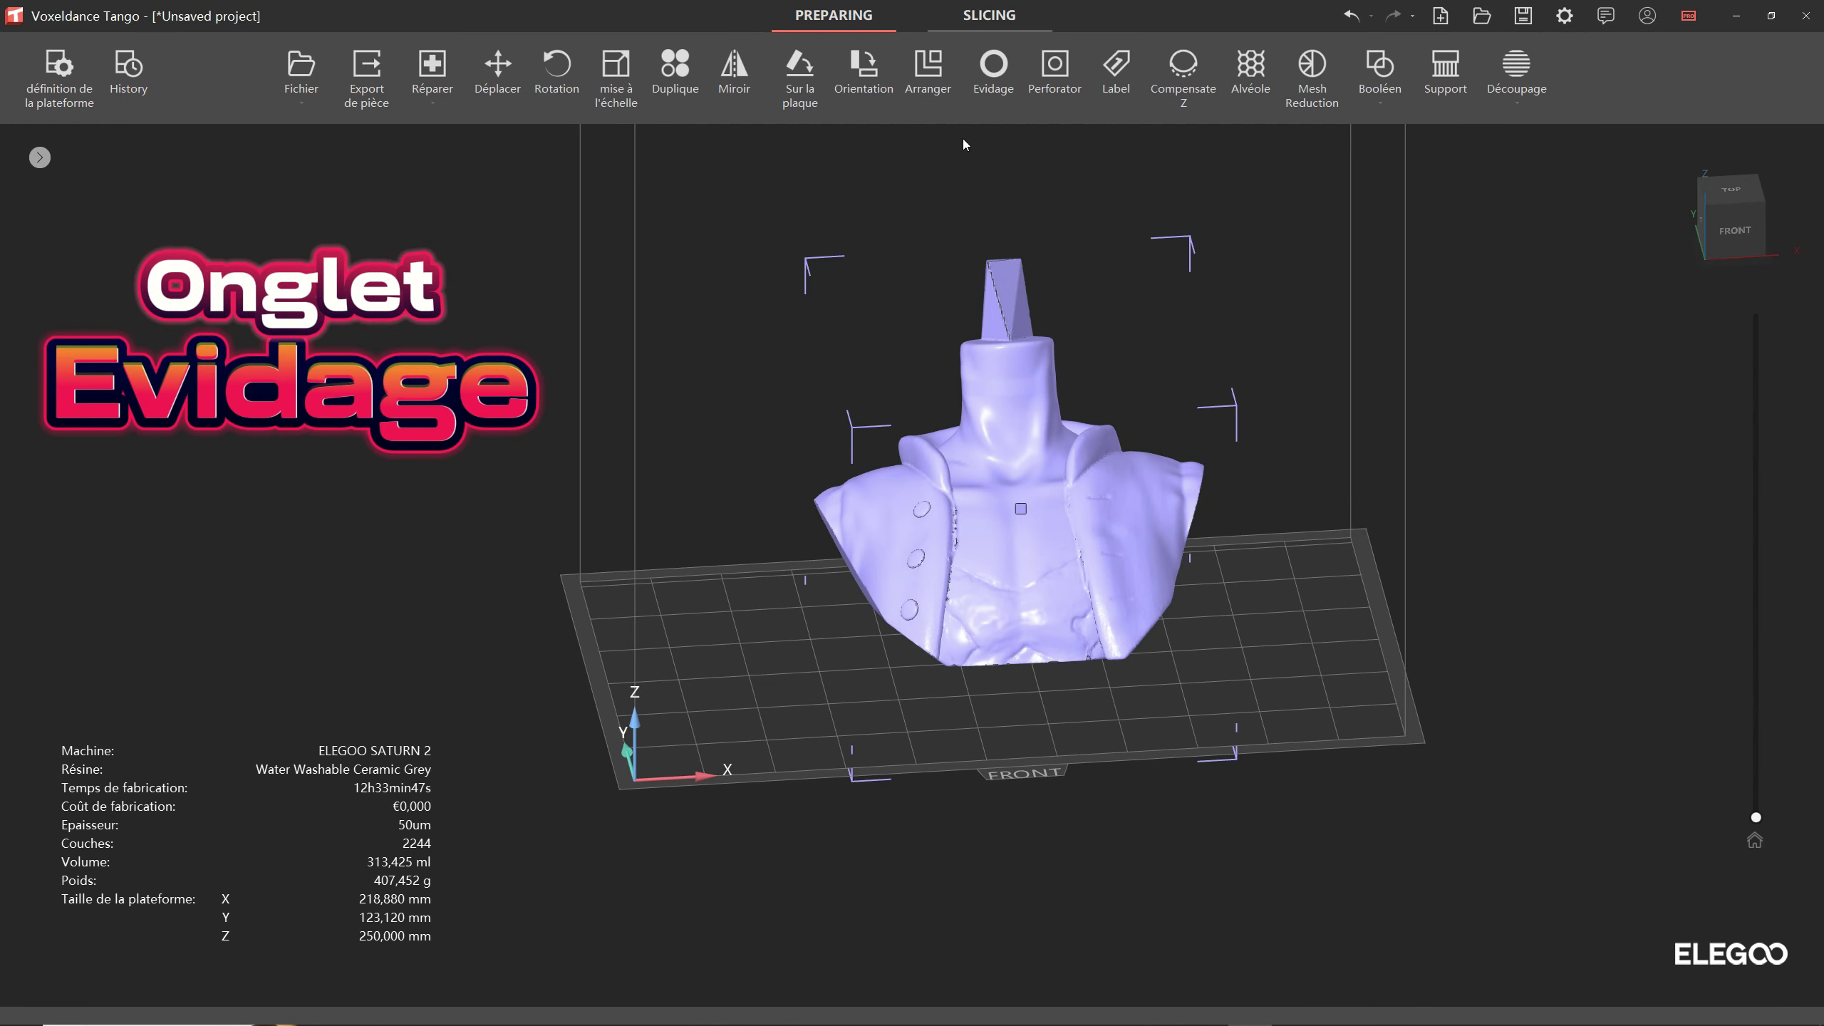
Step: Hollow the bust with 5 mm Intérieur walls in the Evidage de pièce dialog
left_click(991, 72)
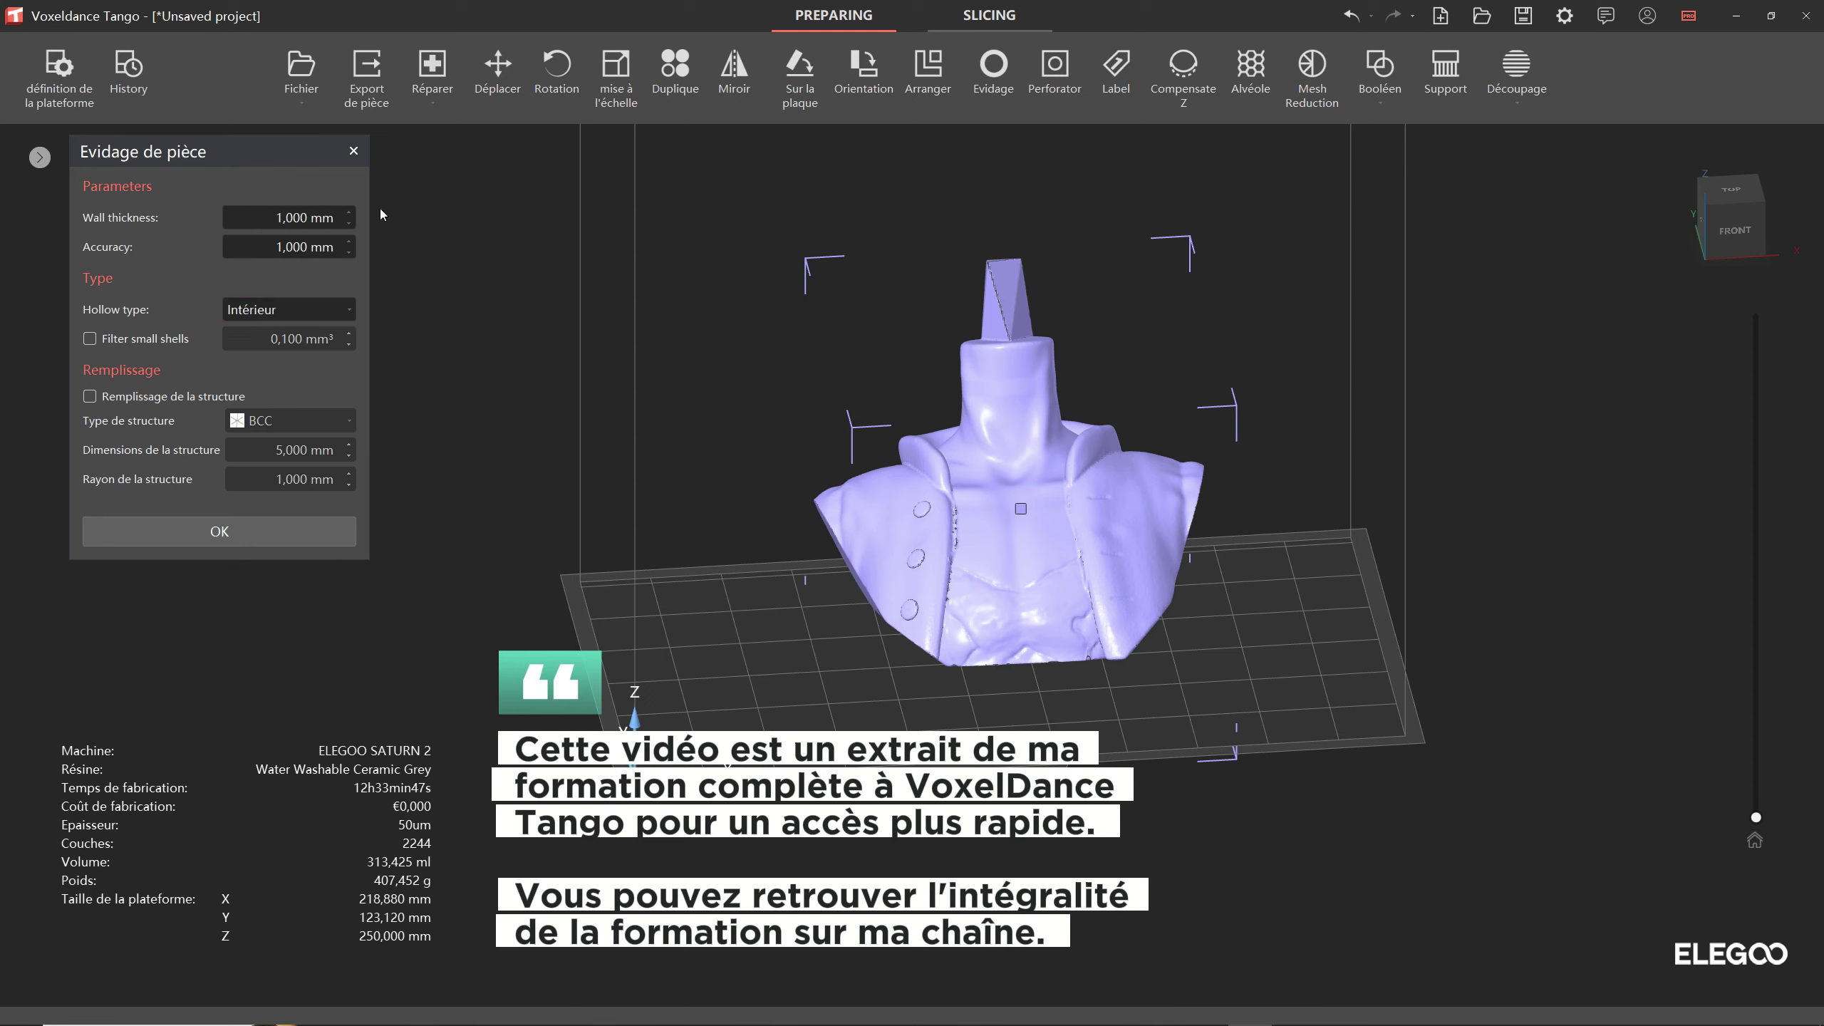
type("3")
left_click(347, 213)
left_click(349, 225)
left_click(349, 224)
left_click(349, 224)
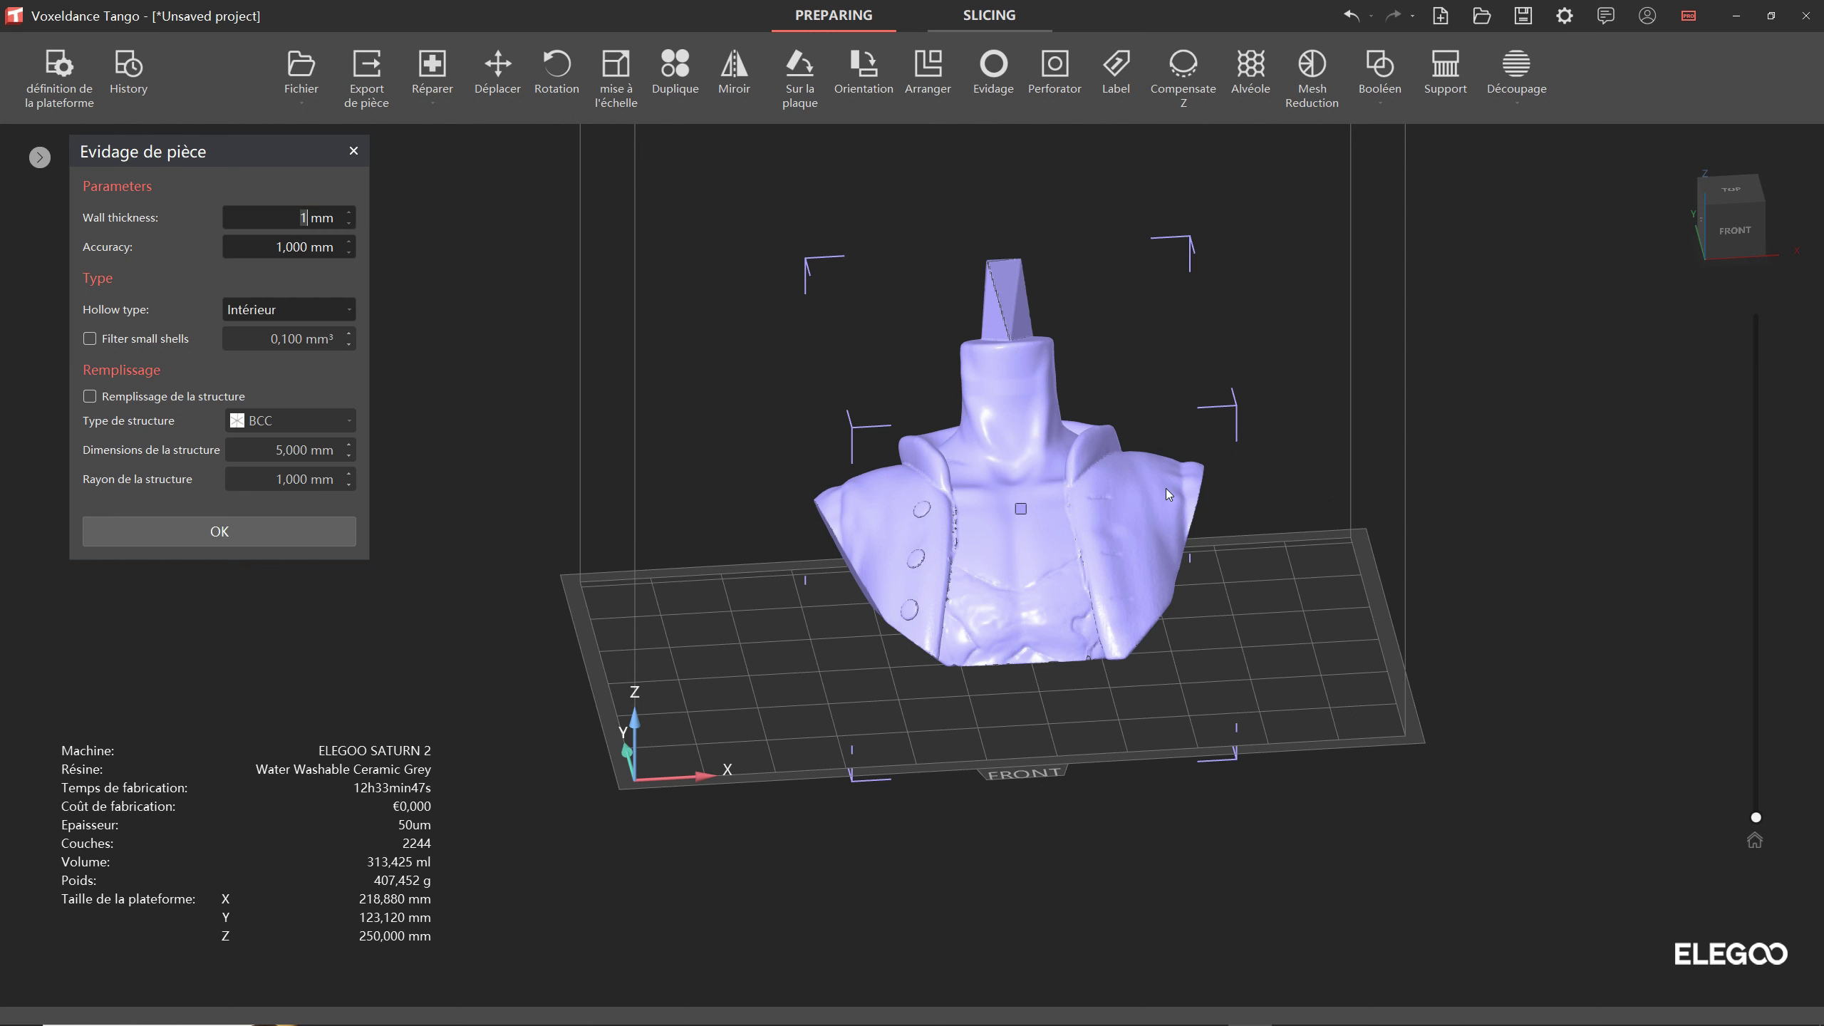
right_click_drag(431, 262, 441, 270)
type("5")
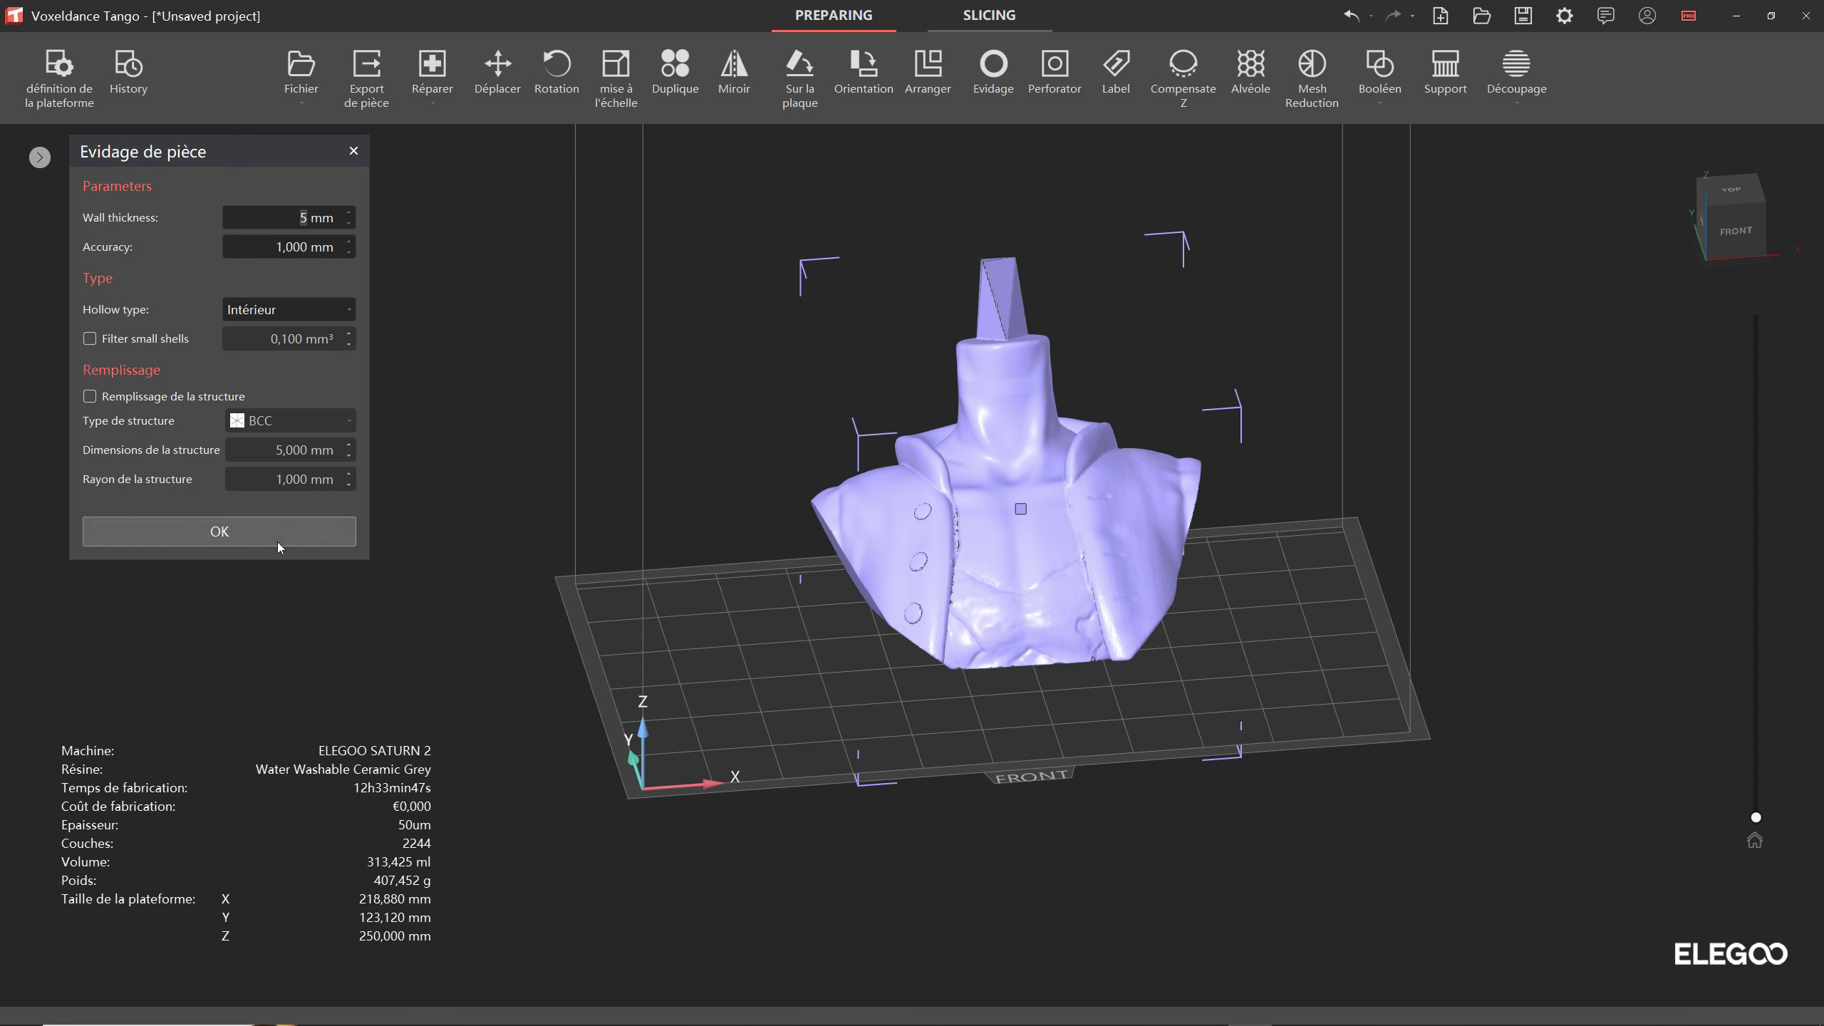
left_click(246, 536)
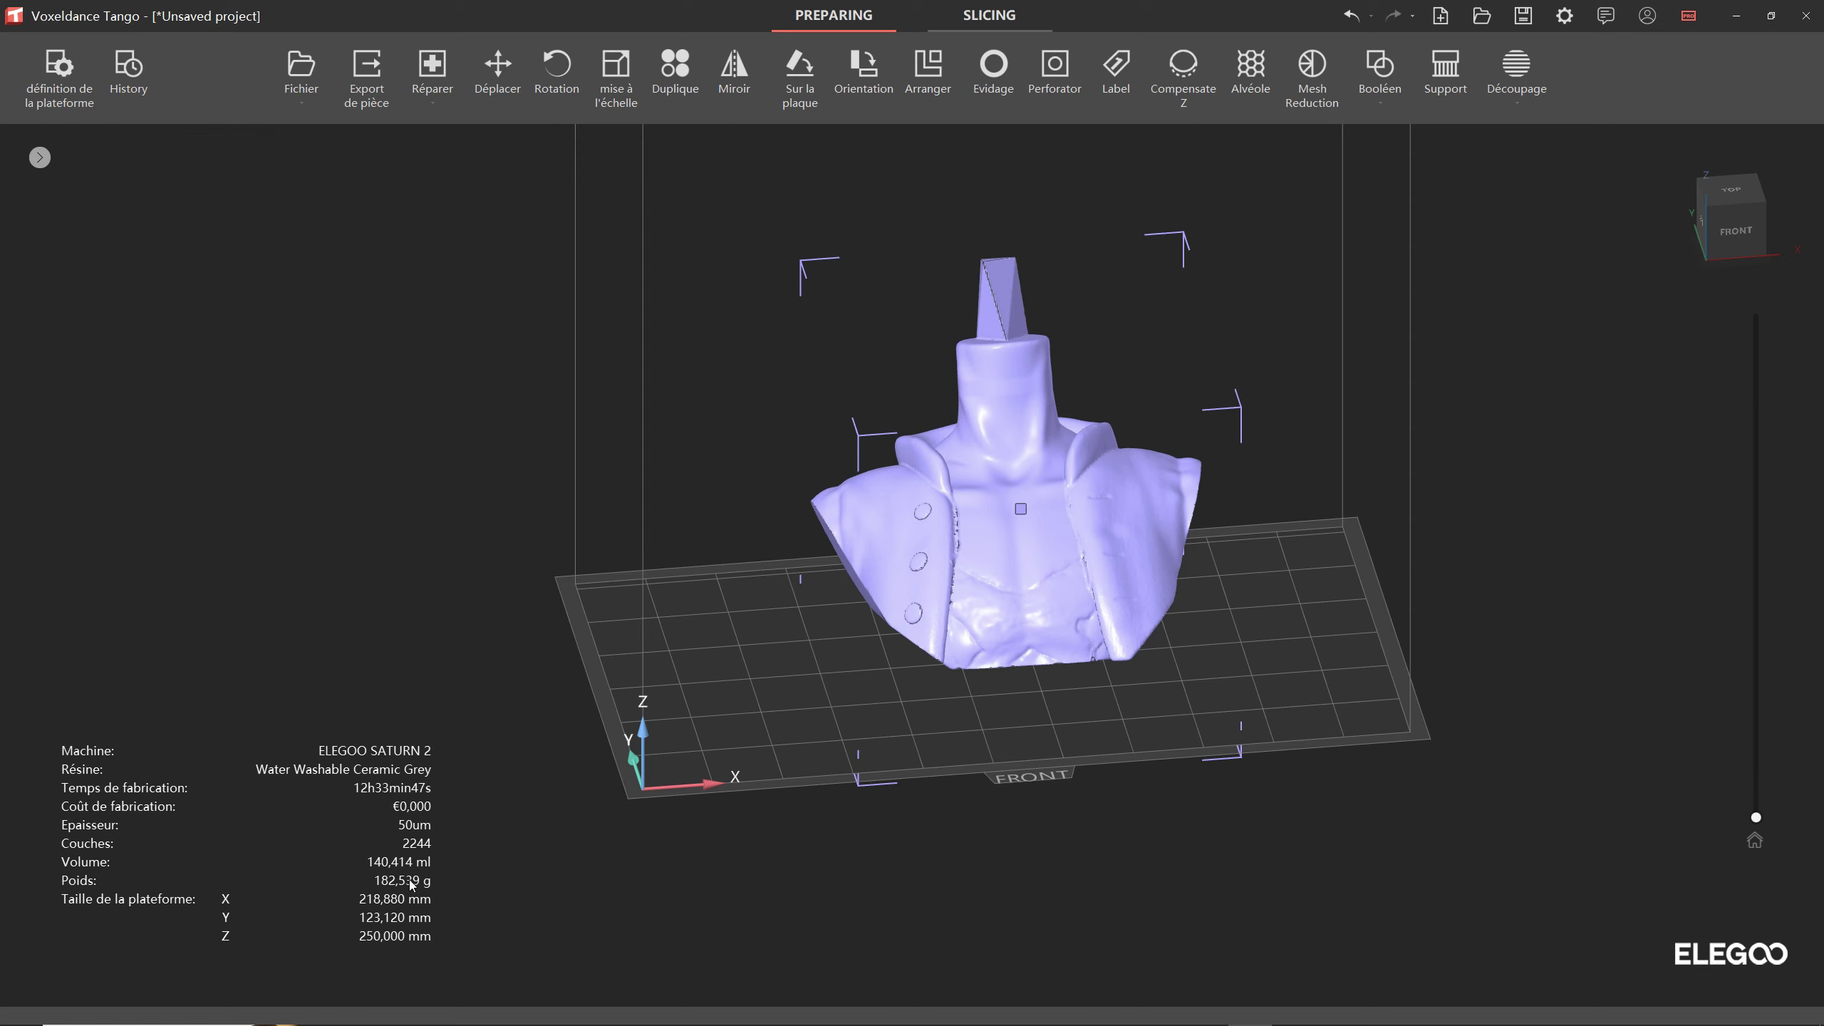
Step: Orbit and slice through the layers to inspect the hollow bust, returning to layer 2244
mouse_move(853, 240)
left_mouse_down()
mouse_move(1307, 498)
mouse_move(1315, 532)
left_mouse_up()
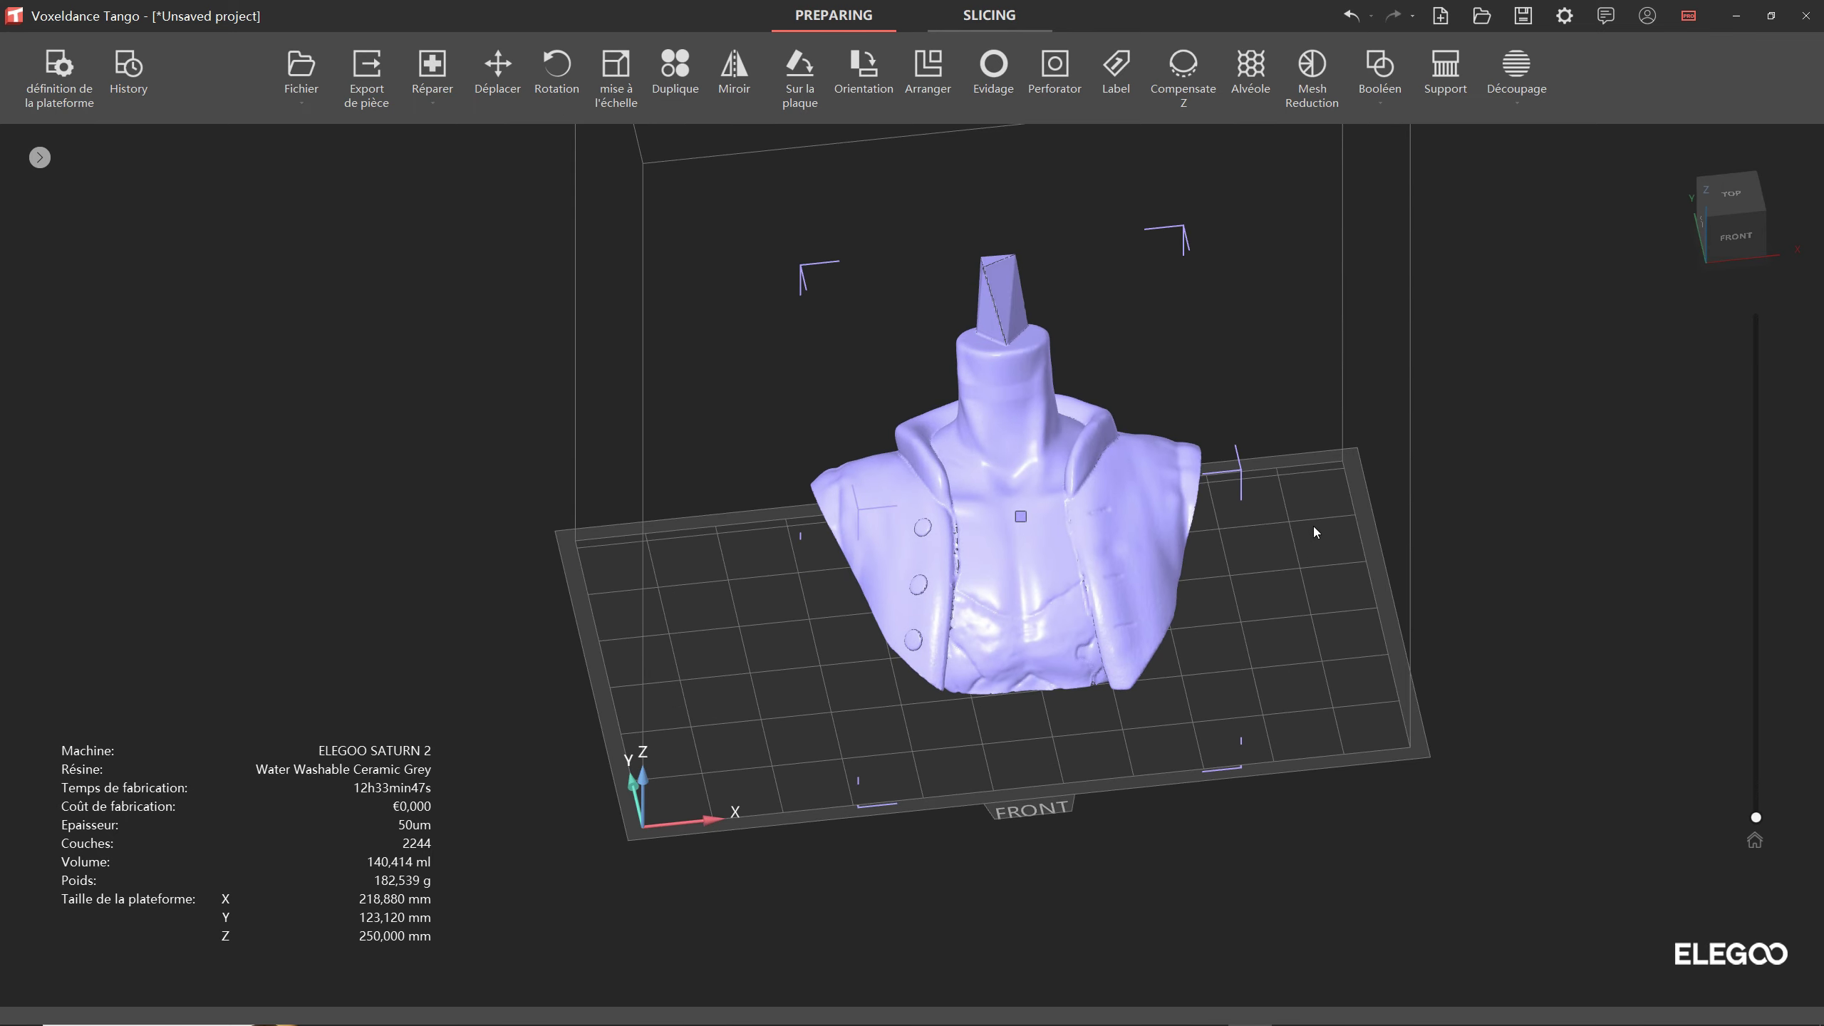
left_click_drag(1754, 818, 1740, 565)
left_click_drag(1368, 524, 1707, 678)
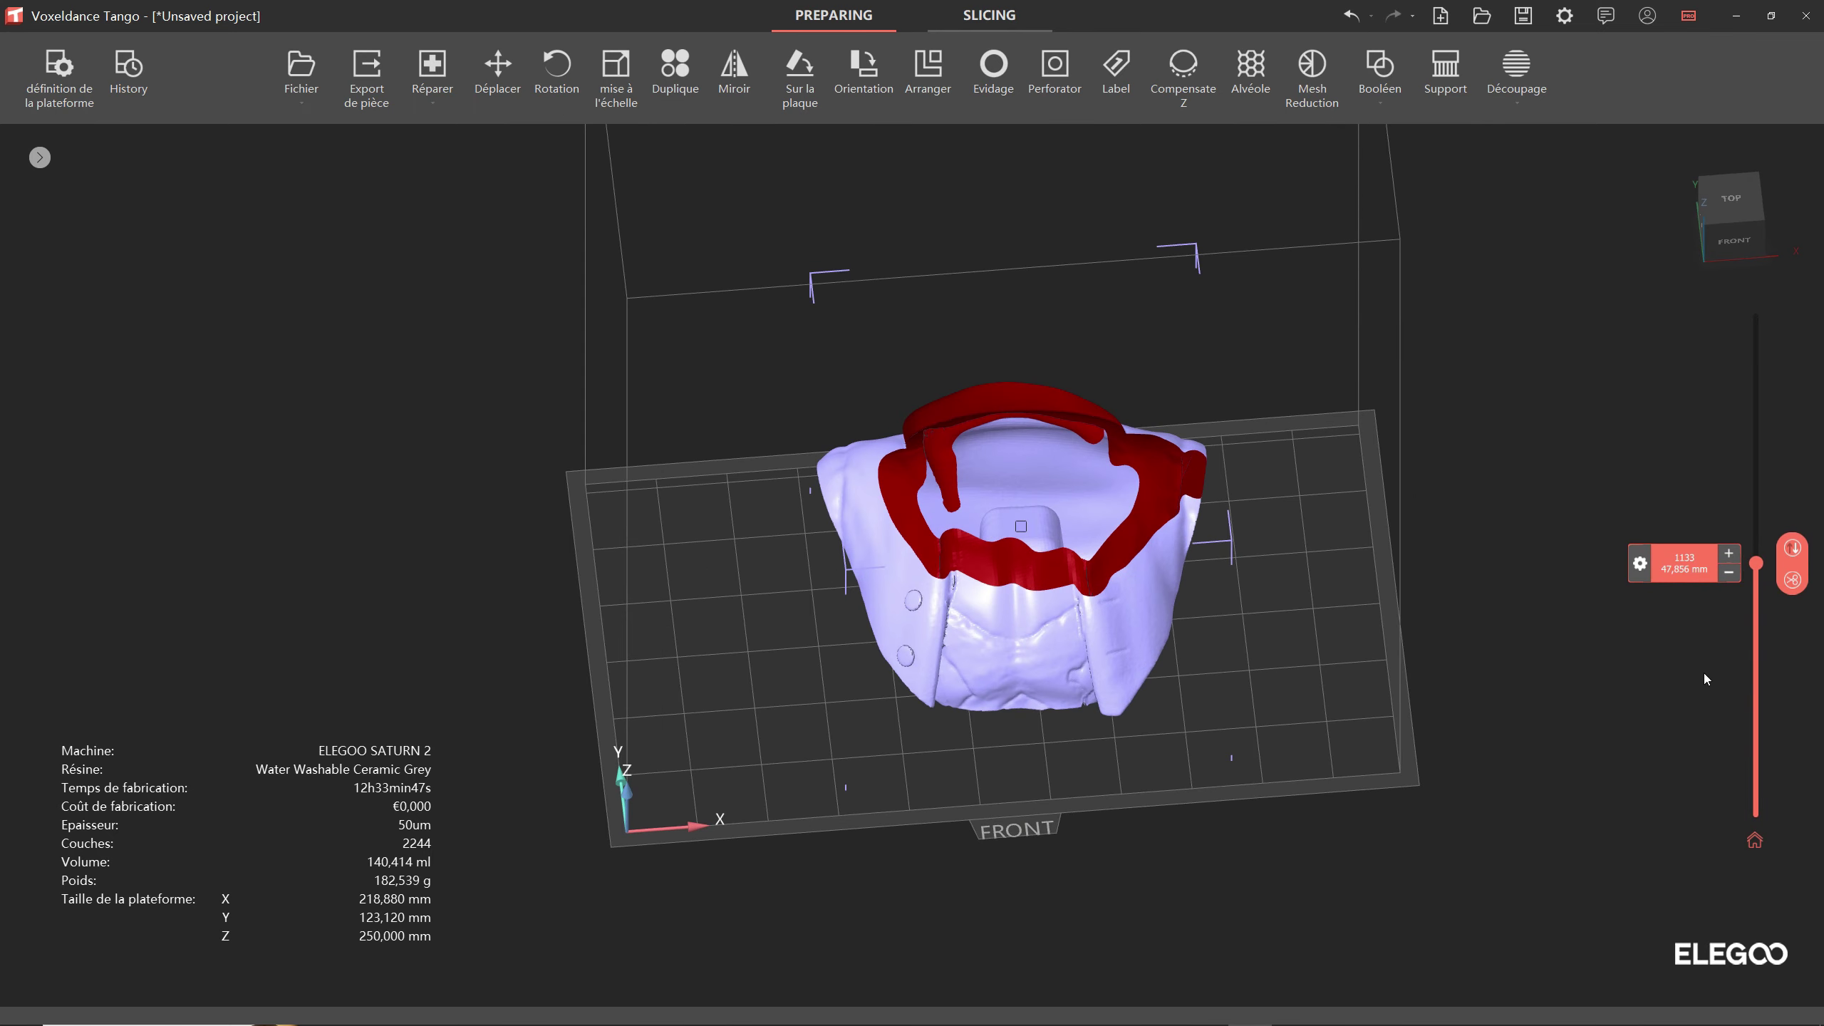
mouse_move(1760, 565)
left_mouse_down()
mouse_move(1726, 333)
mouse_move(1787, 797)
left_mouse_up()
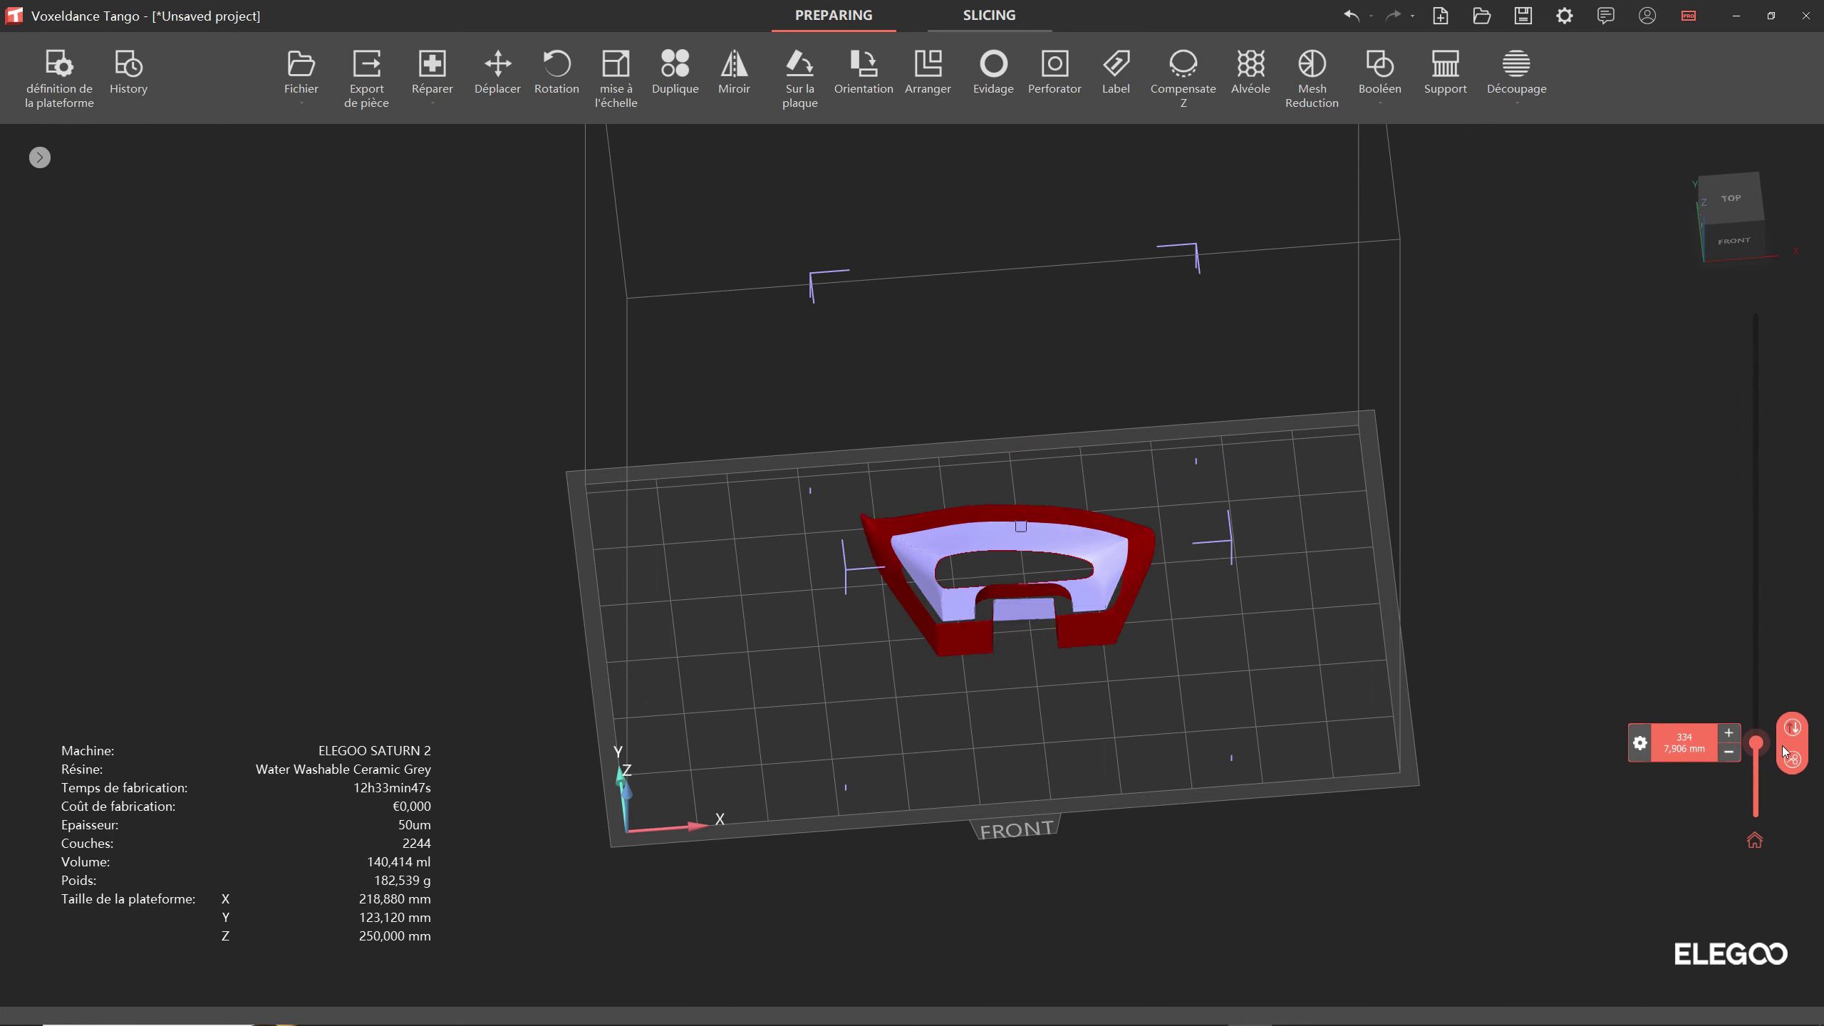
left_click(1787, 798)
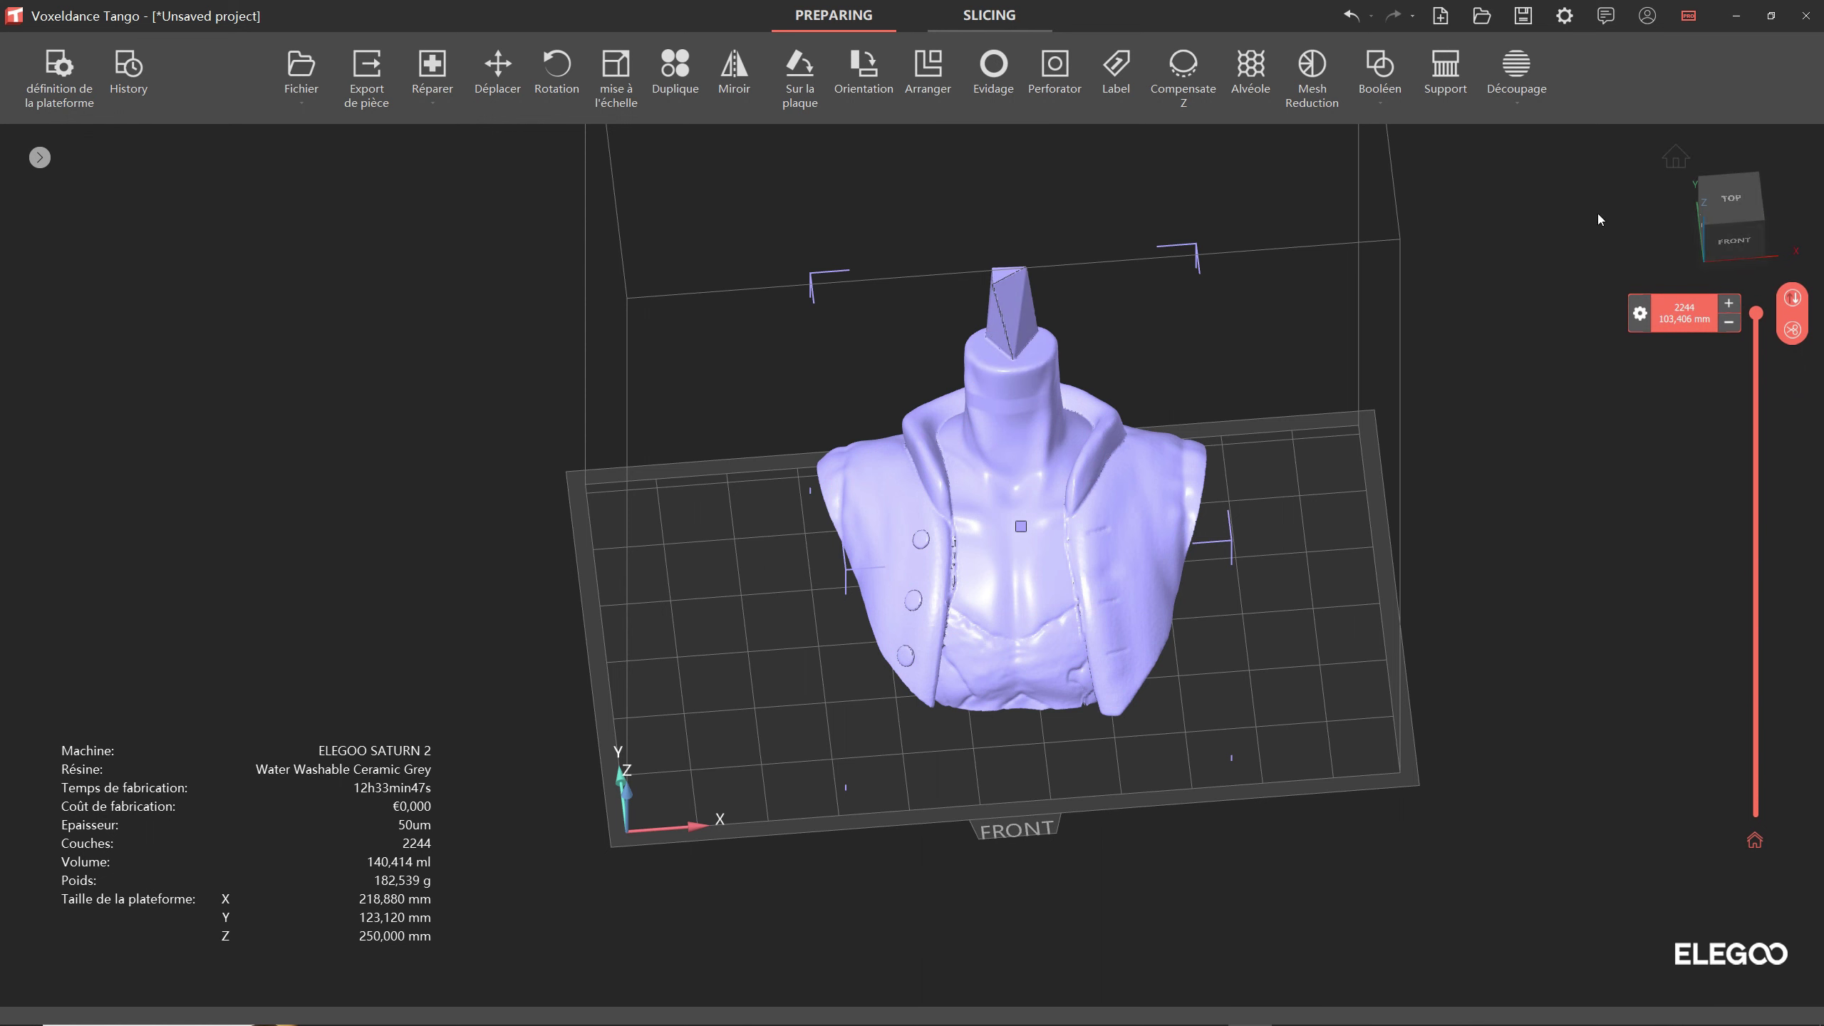
Step: Re-hollow the bust with 3 mm walls, bringing volume to 139,929 ml
left_click(994, 68)
double_click(335, 218)
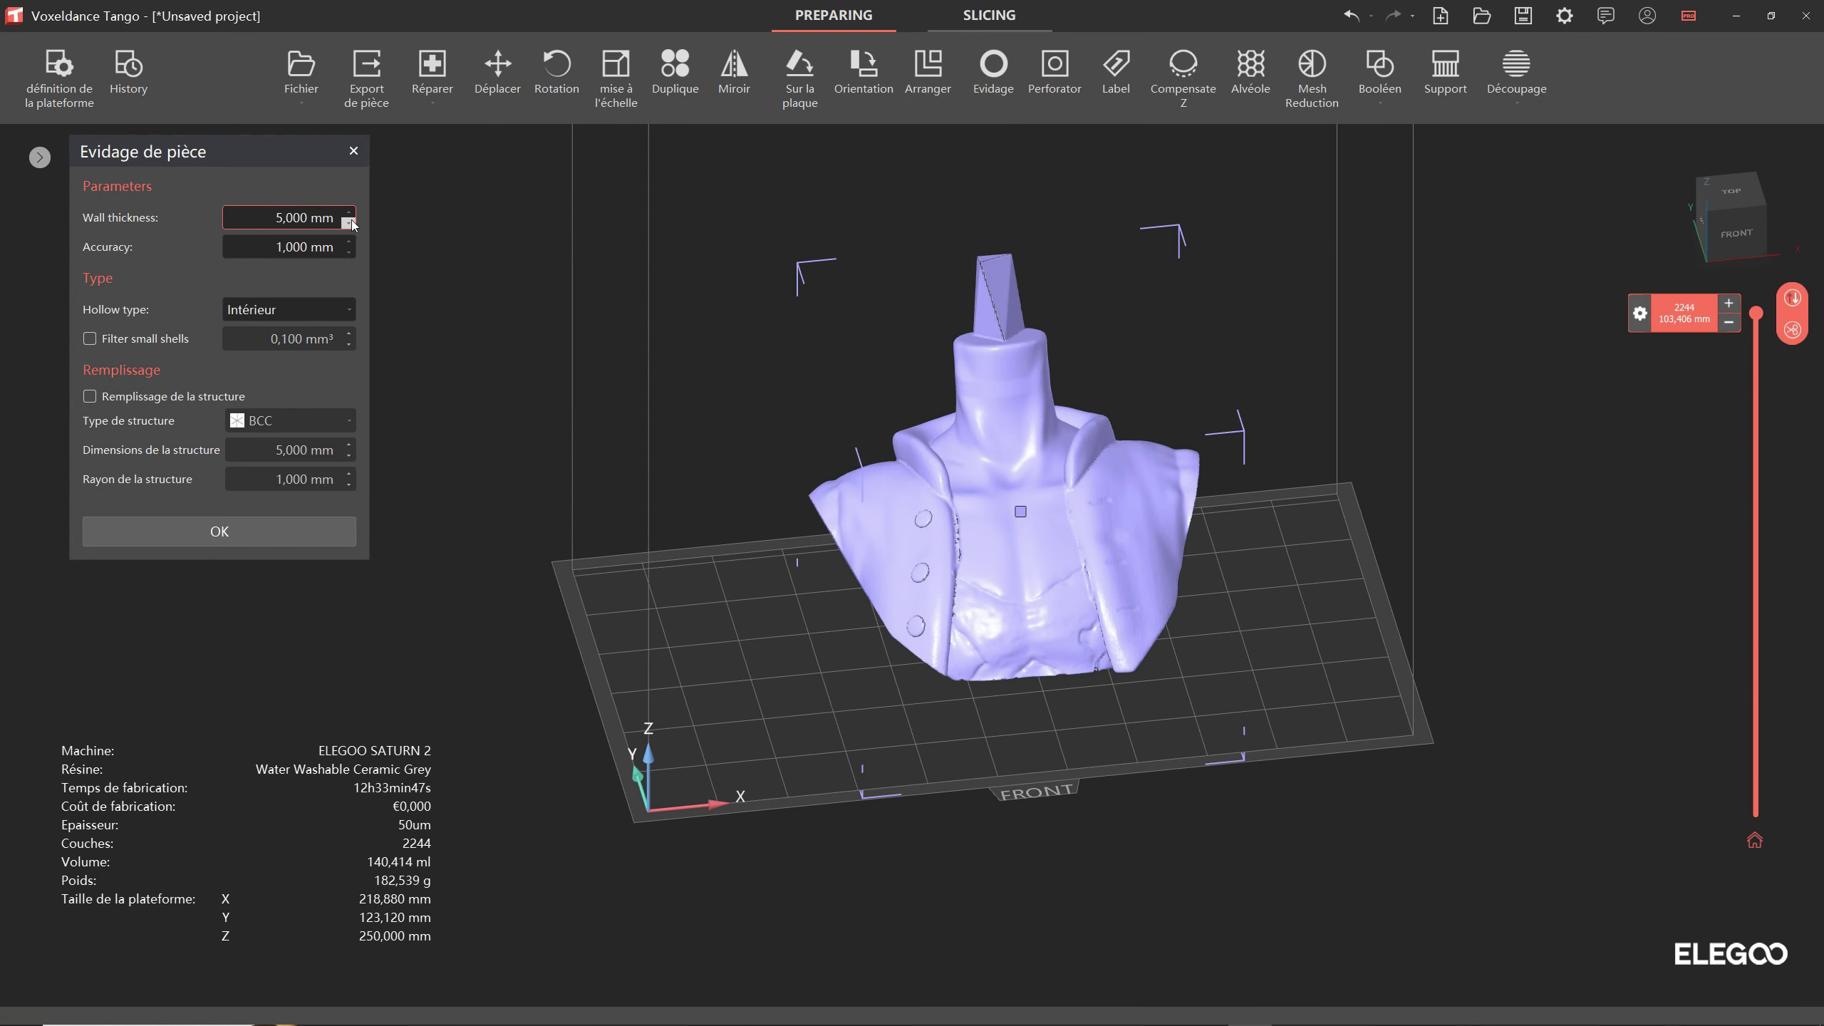
type("3")
left_click(275, 524)
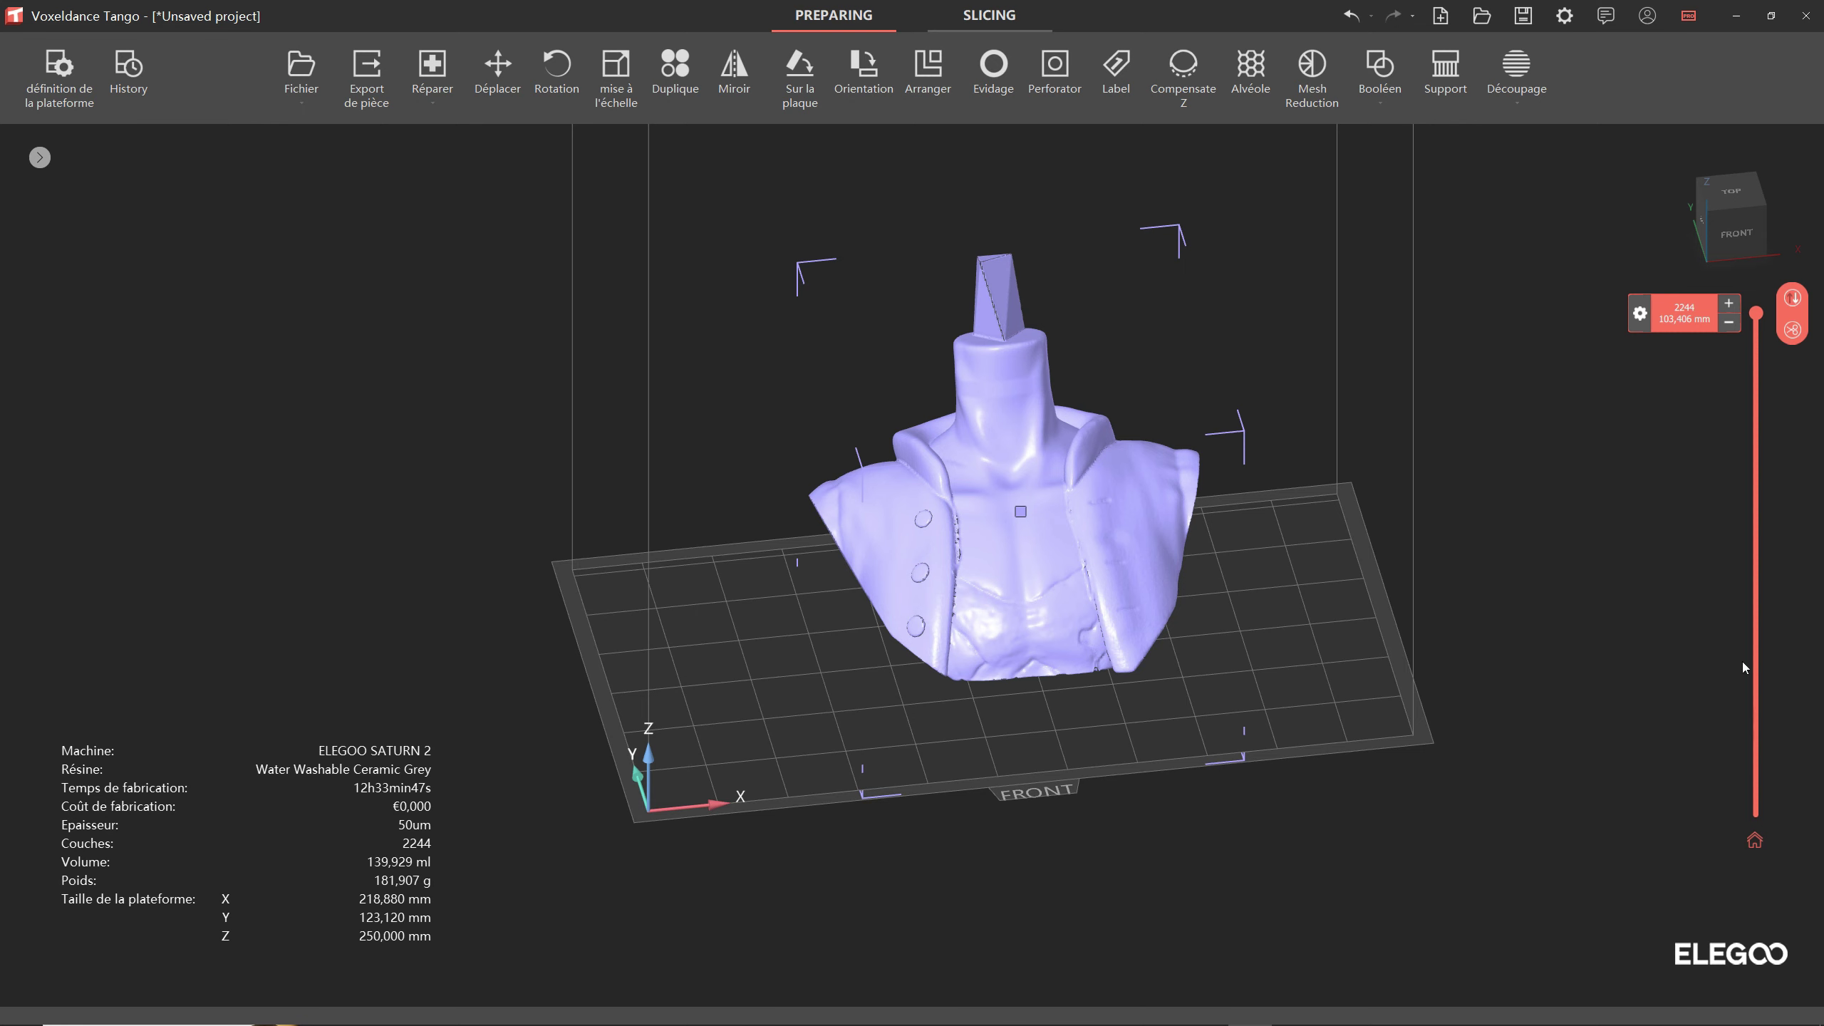
Step: Inspect the 3 mm walls in cross-section and open the Arranger settings
right_click_drag(1742, 662, 1761, 323)
mouse_move(1756, 314)
left_mouse_down()
mouse_move(1733, 720)
mouse_move(1756, 798)
mouse_move(1756, 314)
left_mouse_up()
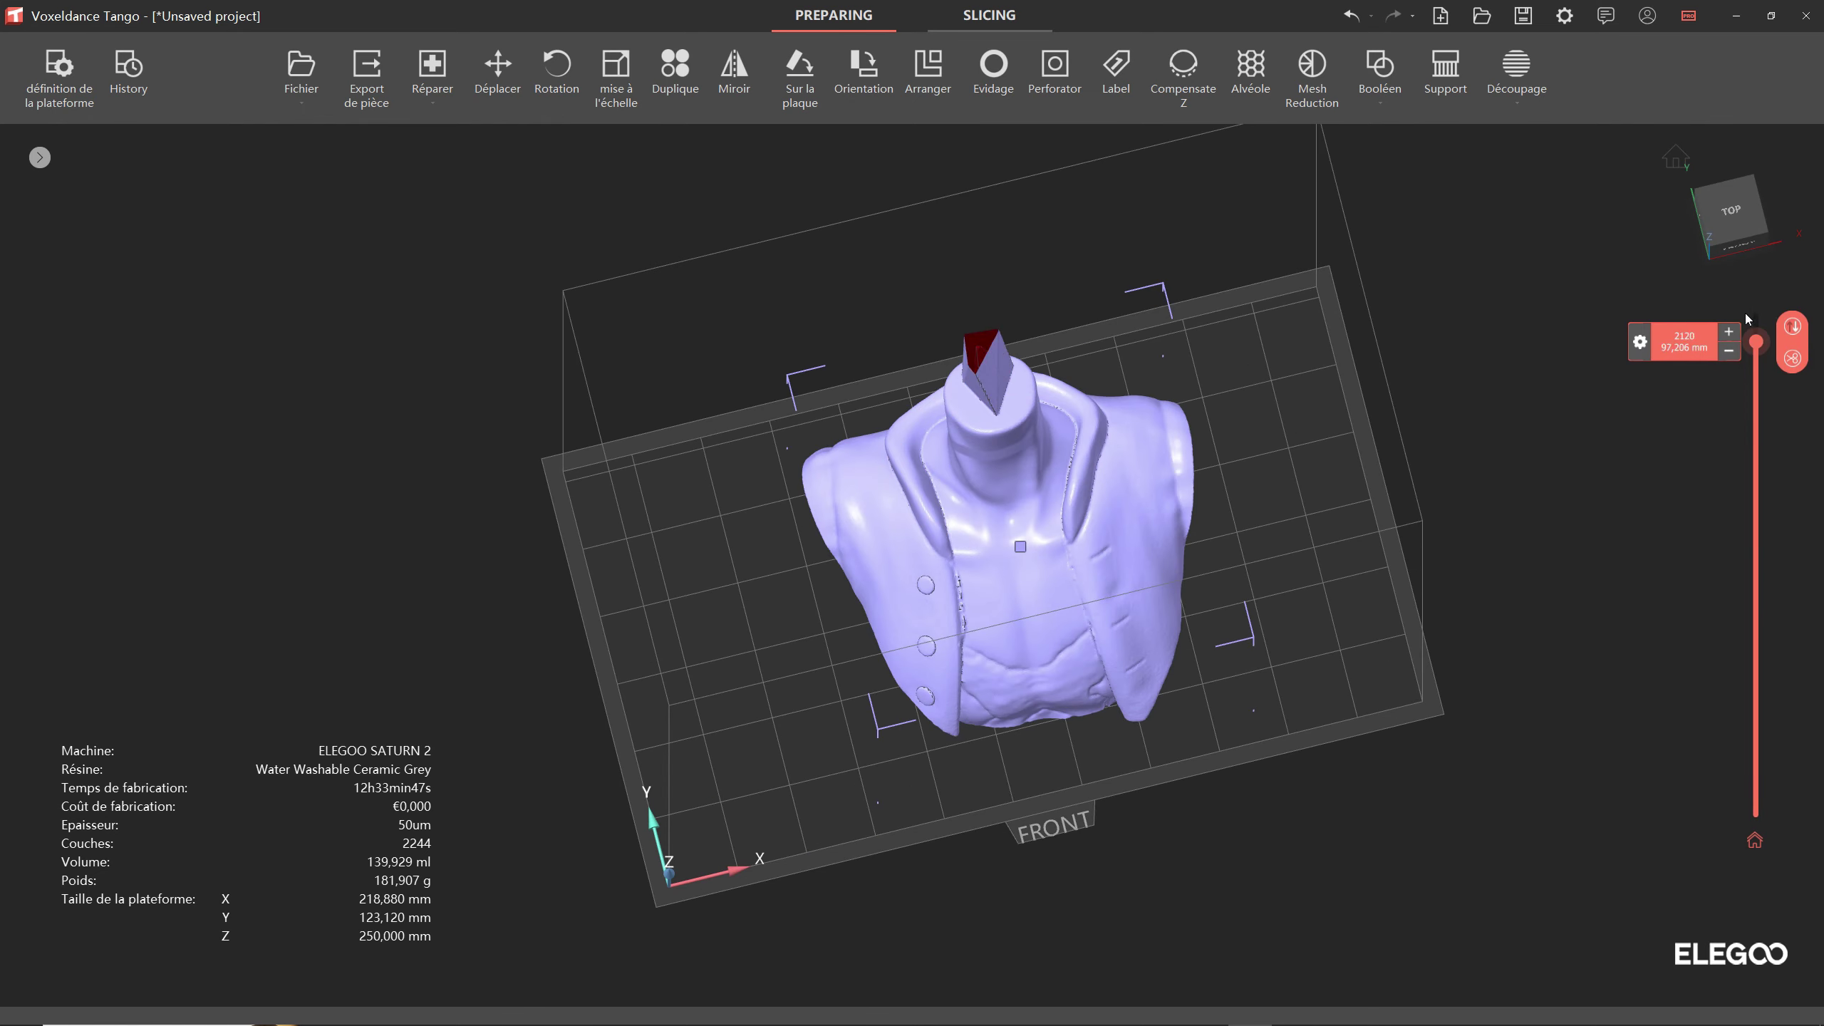
left_click(929, 72)
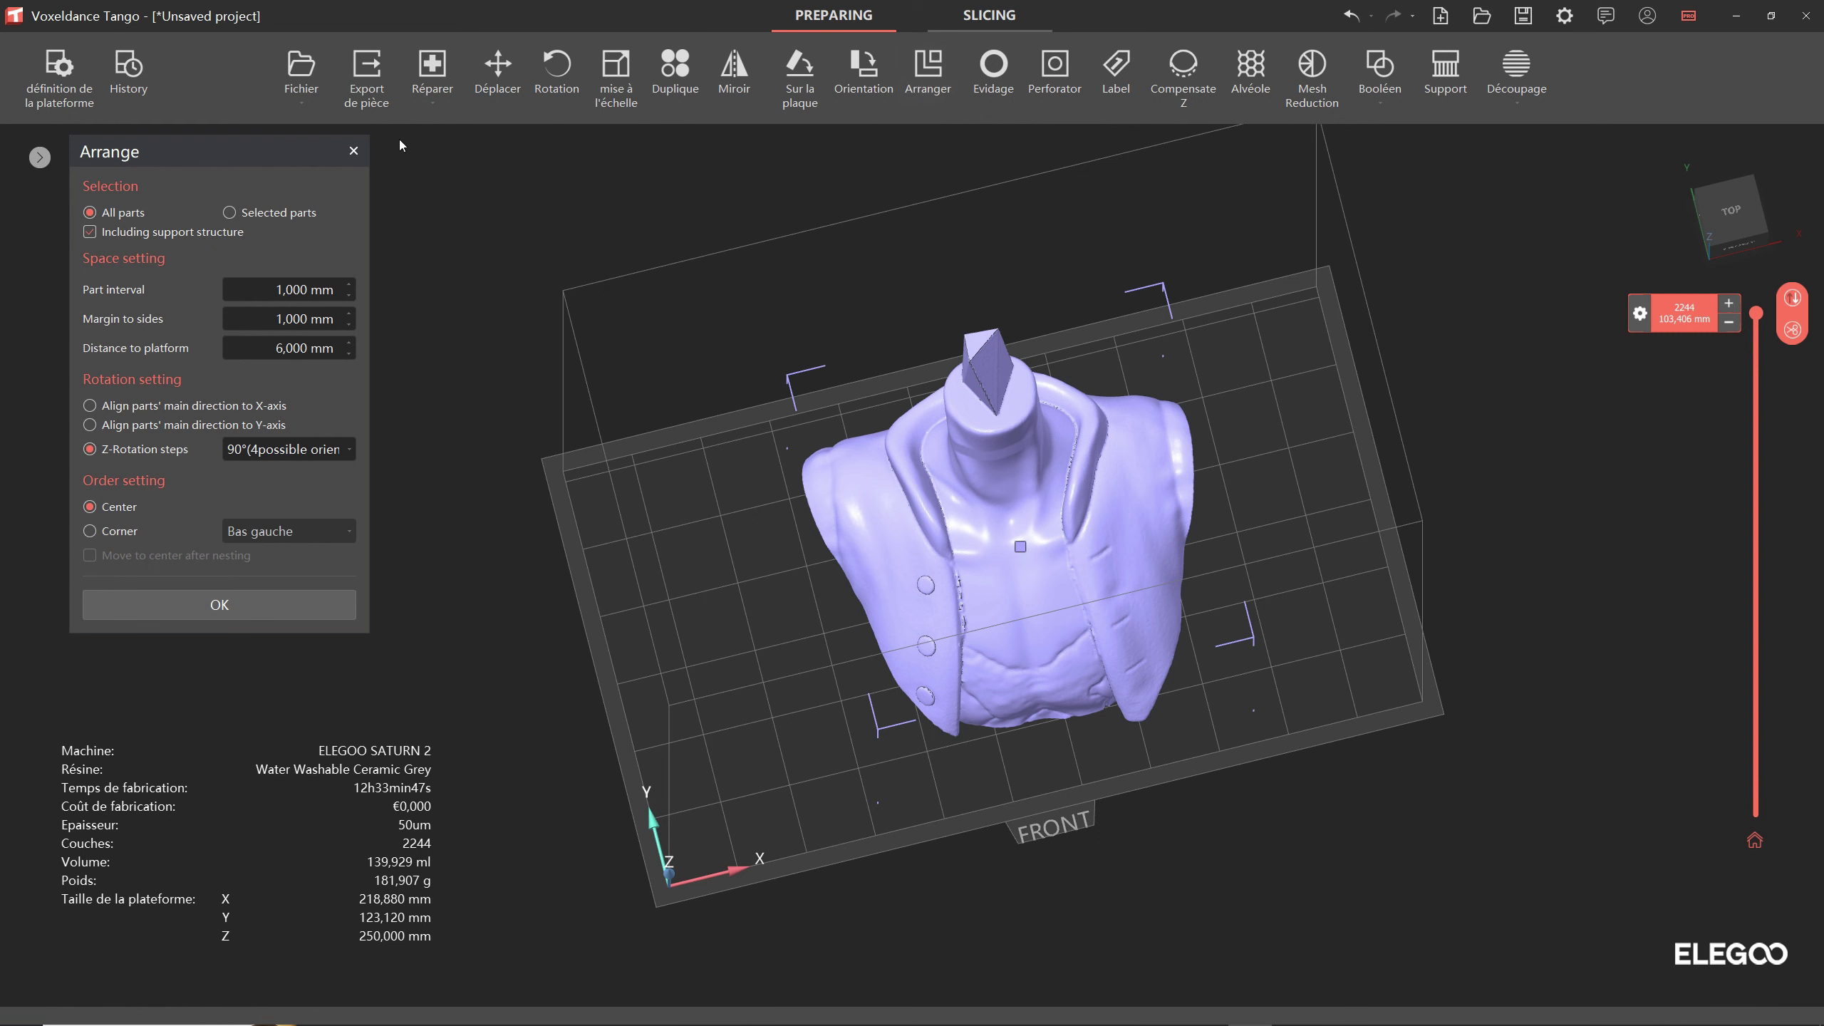
Step: Close Arranger and set the hollowing back to 5 mm Intérieur walls
left_click(352, 151)
left_click(993, 72)
left_click(322, 218)
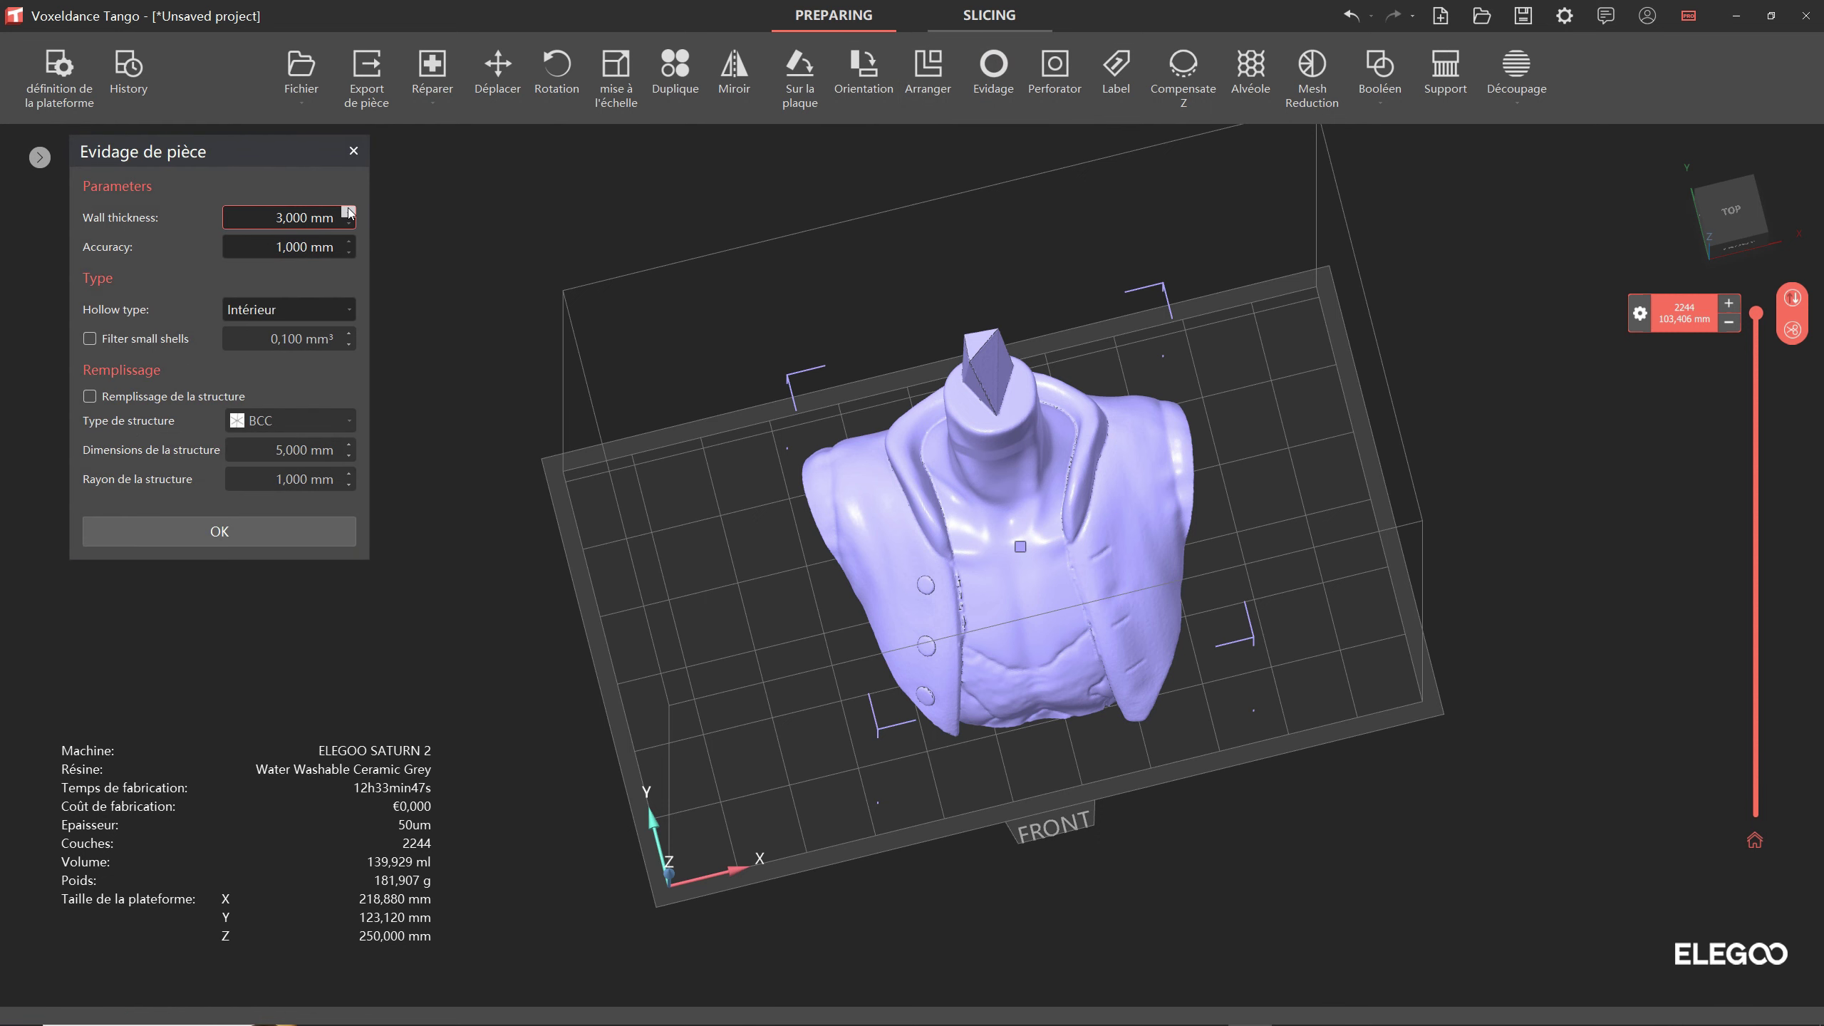
left_click(348, 212)
left_click(348, 212)
right_click_drag(509, 248, 501, 211)
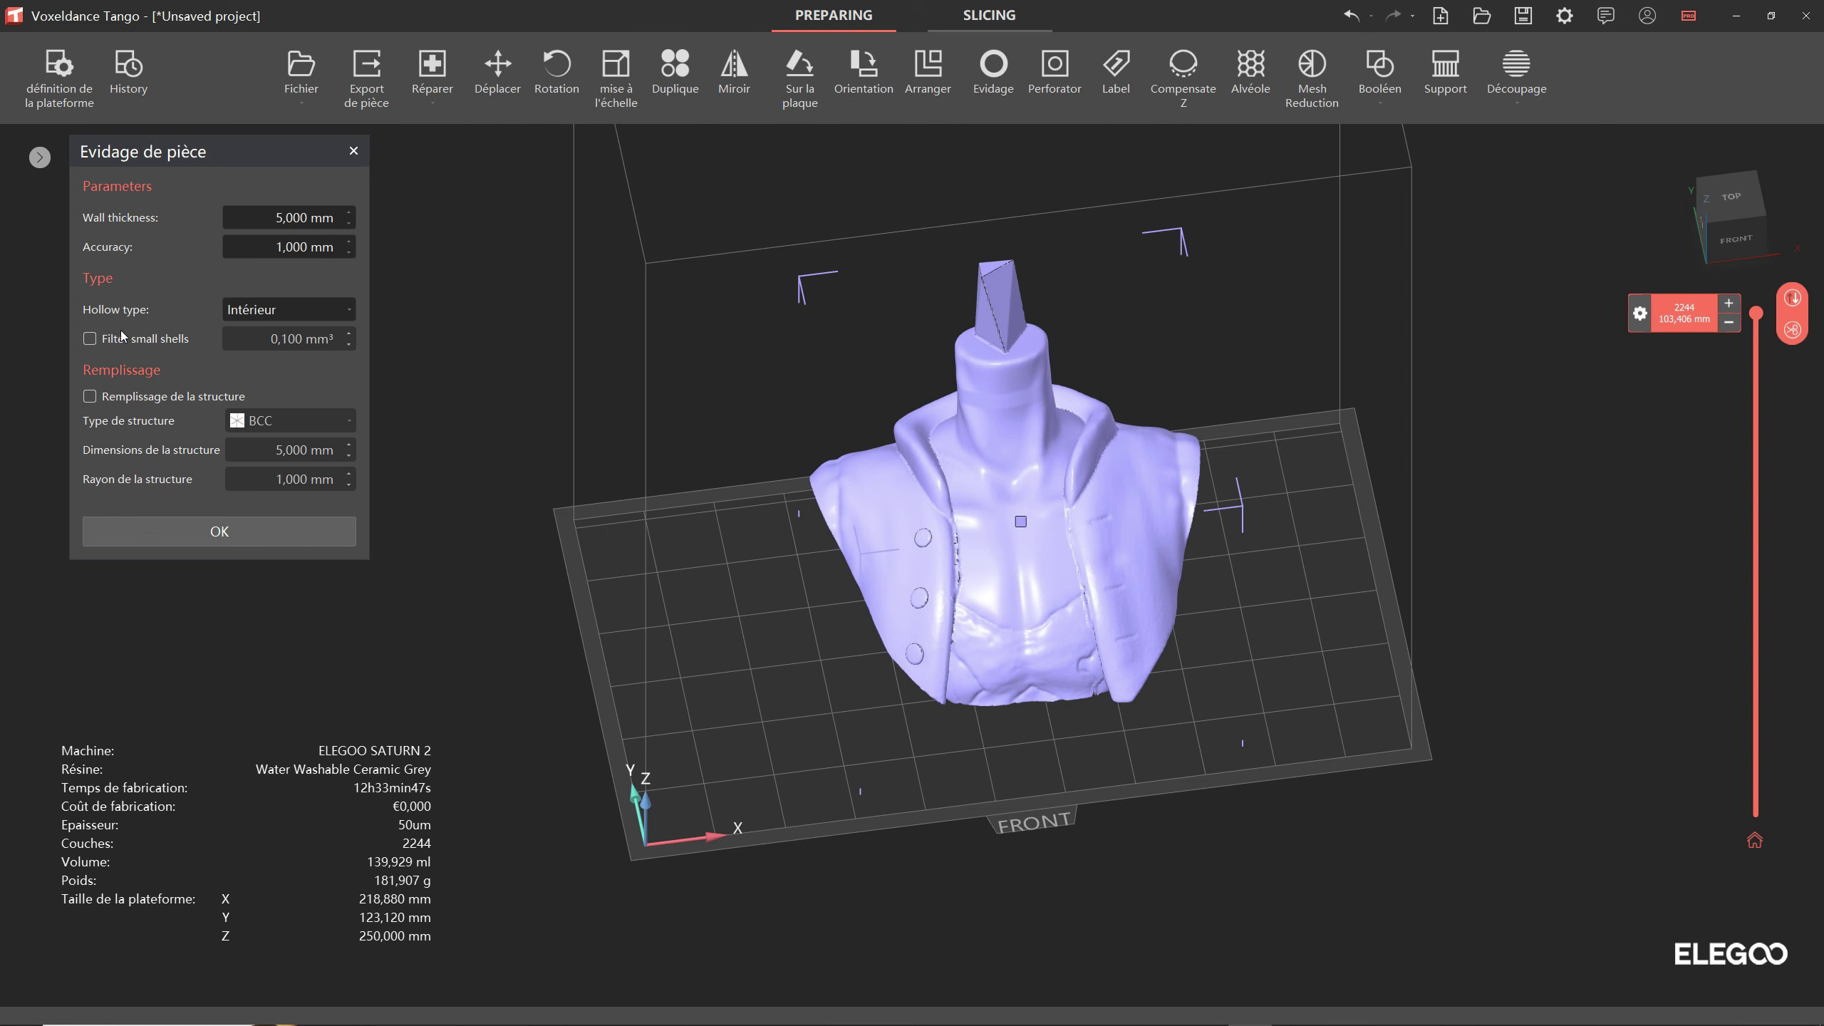
left_click(292, 317)
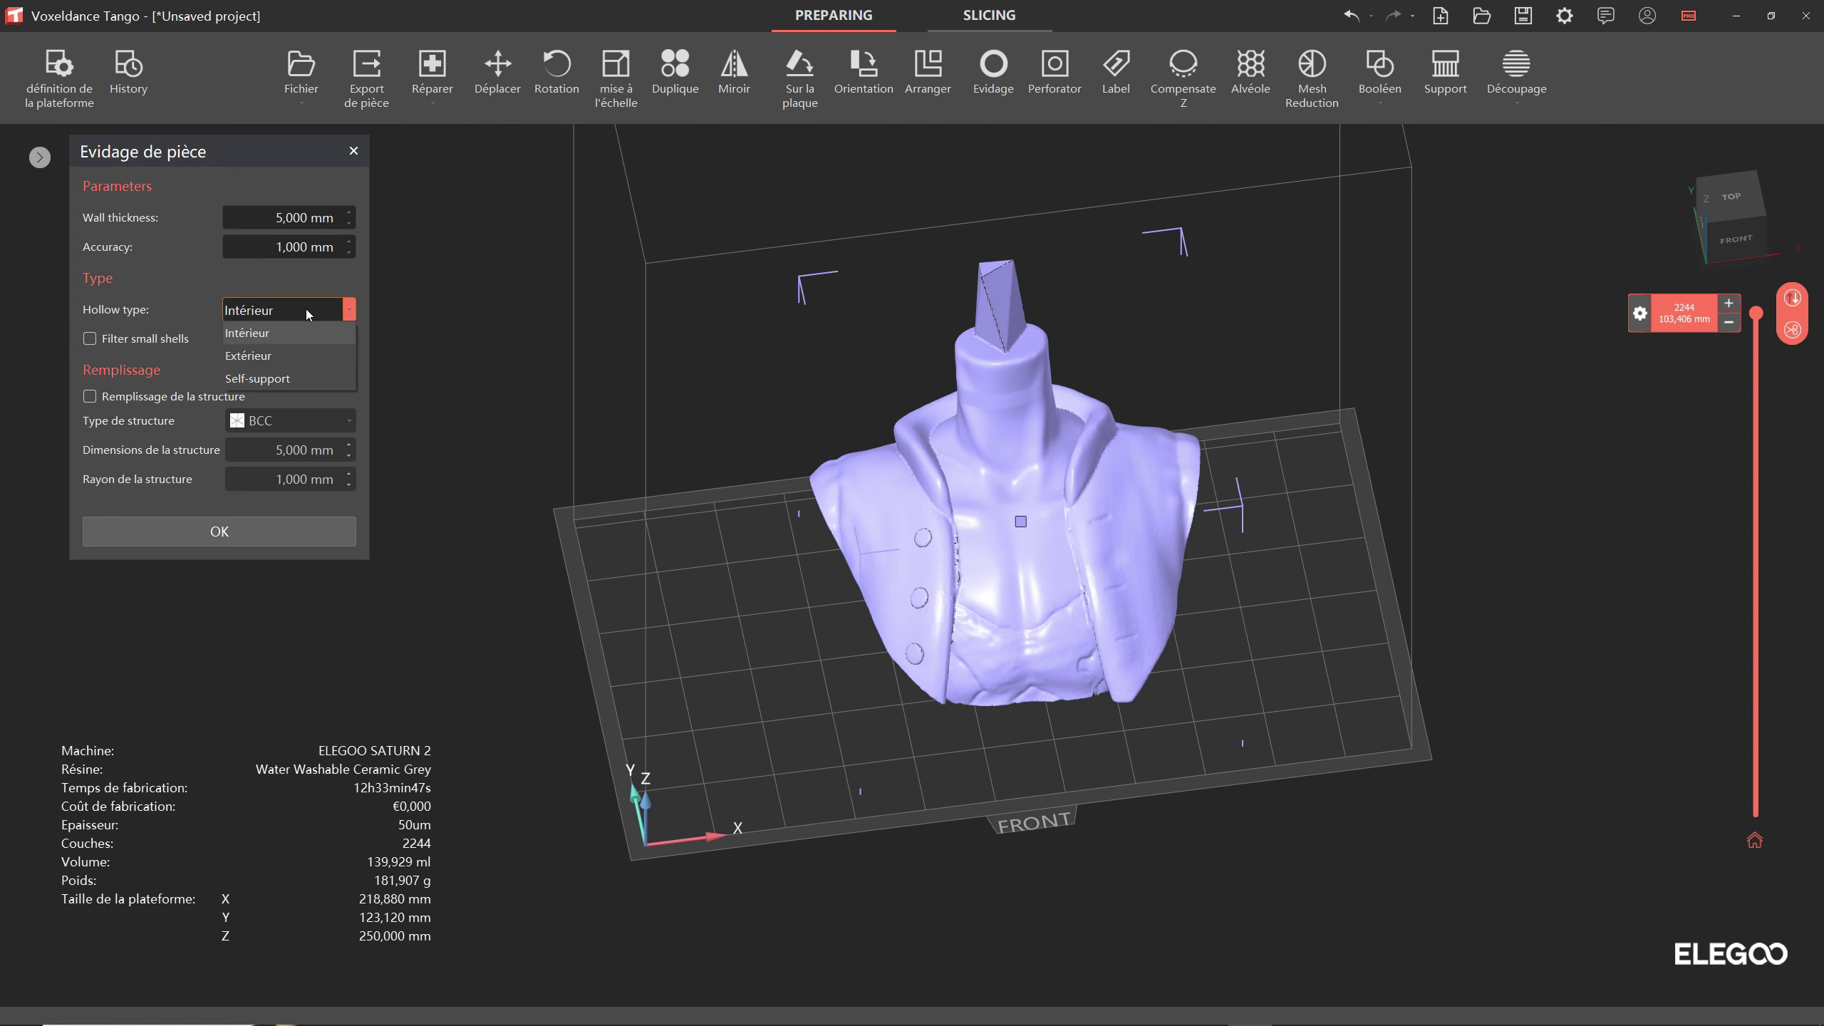
mouse_move(553, 362)
right_mouse_down()
mouse_move(540, 330)
mouse_move(485, 344)
right_mouse_up()
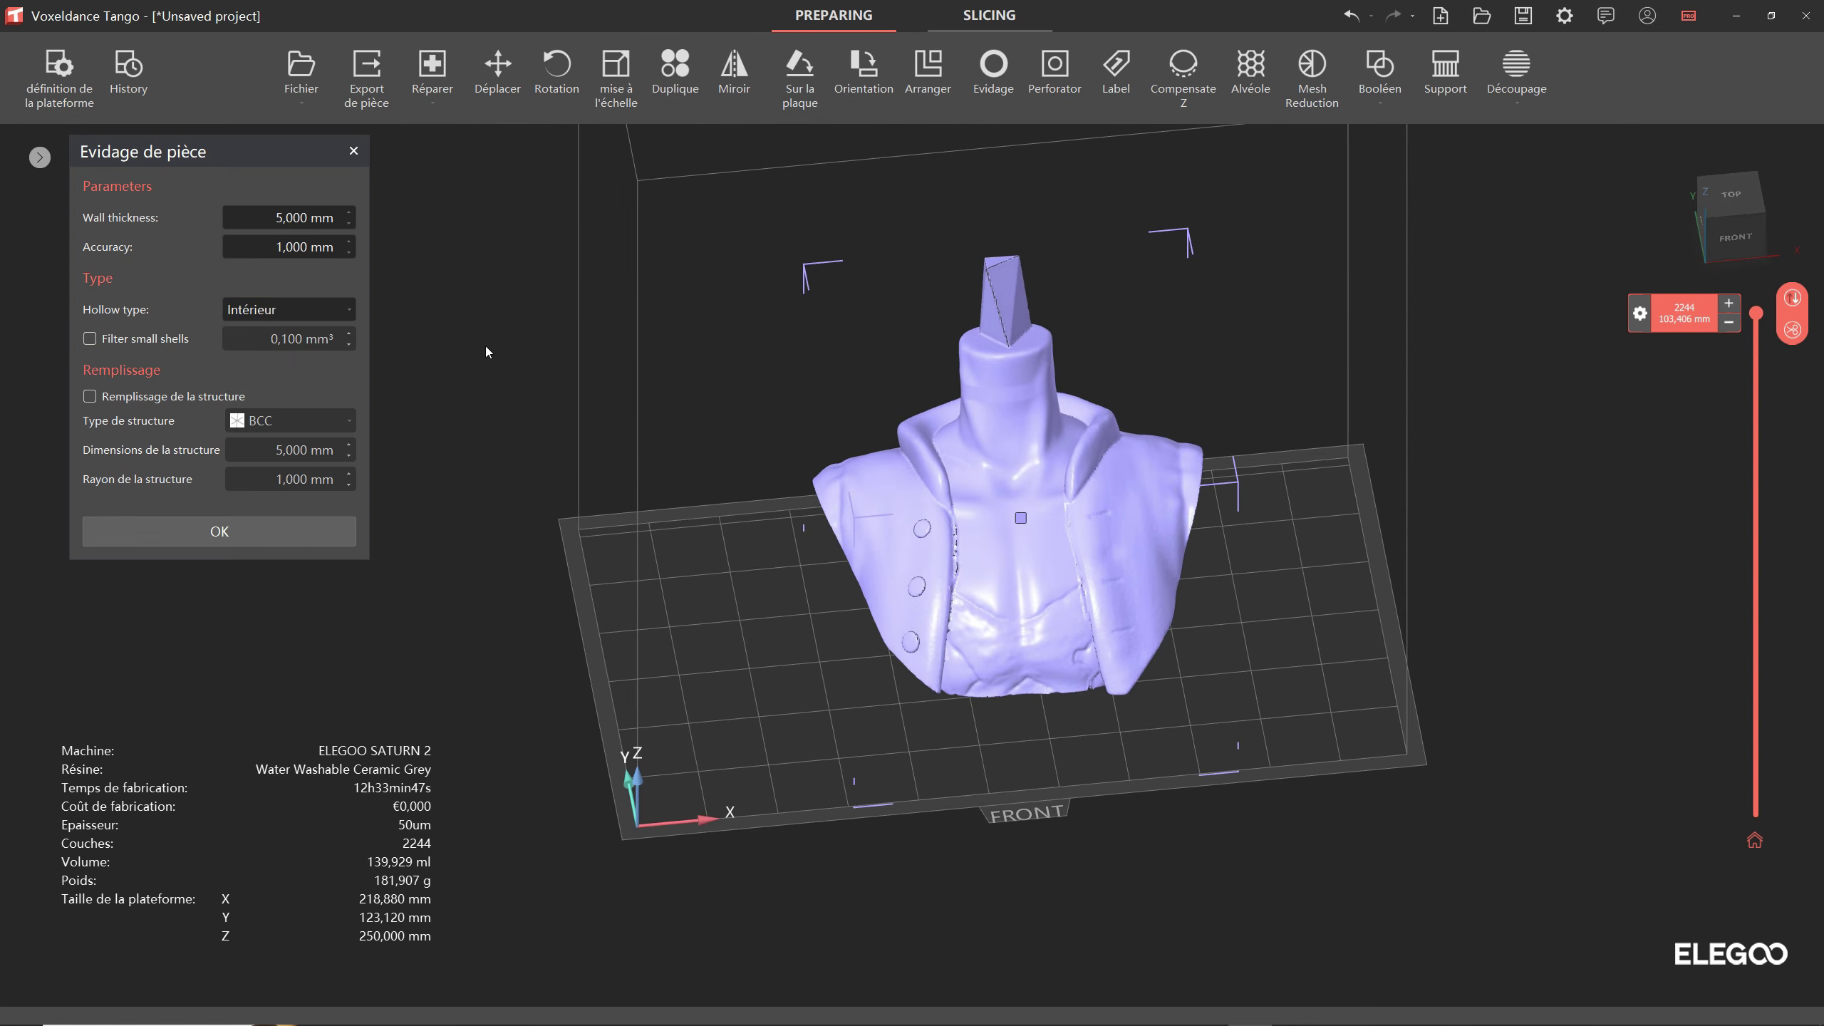
Step: Enable Remplissage de la structure lattice infill and inspect the top section in cross-section
left_click(156, 397)
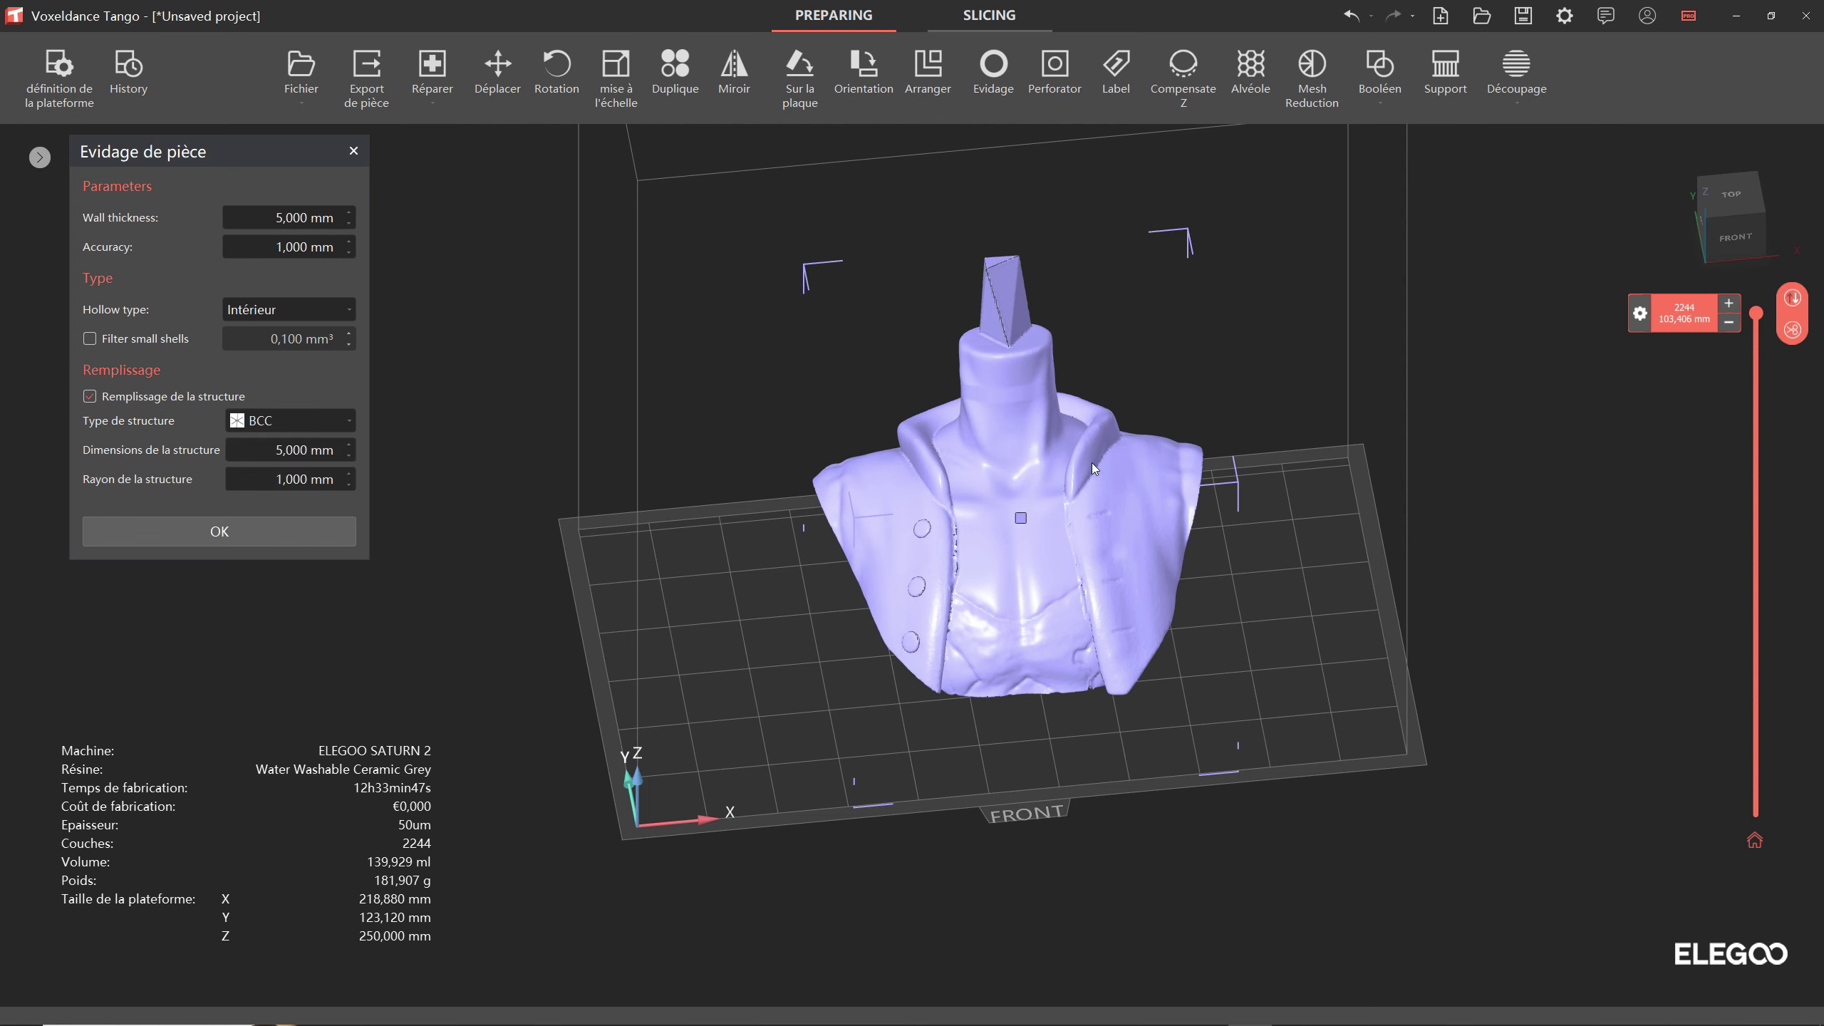
right_click_drag(1301, 496, 1319, 497)
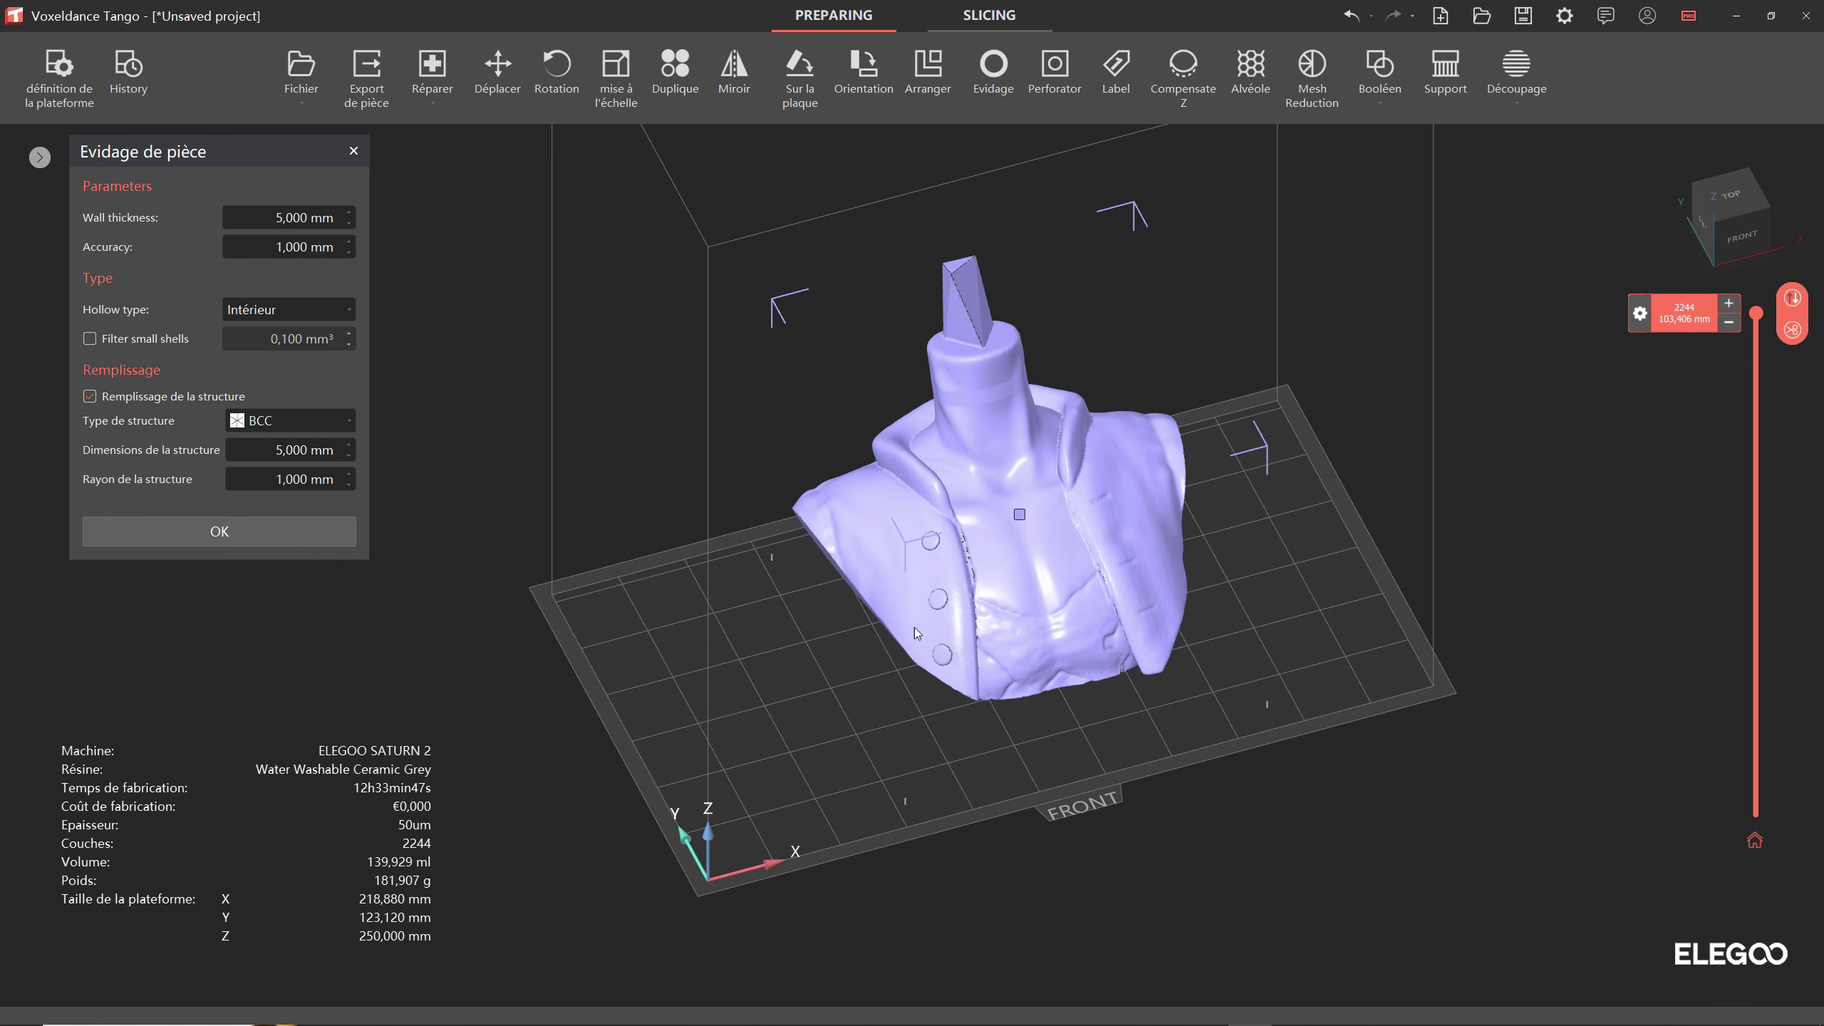
mouse_move(1274, 563)
right_mouse_down()
mouse_move(1300, 576)
mouse_move(1271, 562)
right_mouse_up()
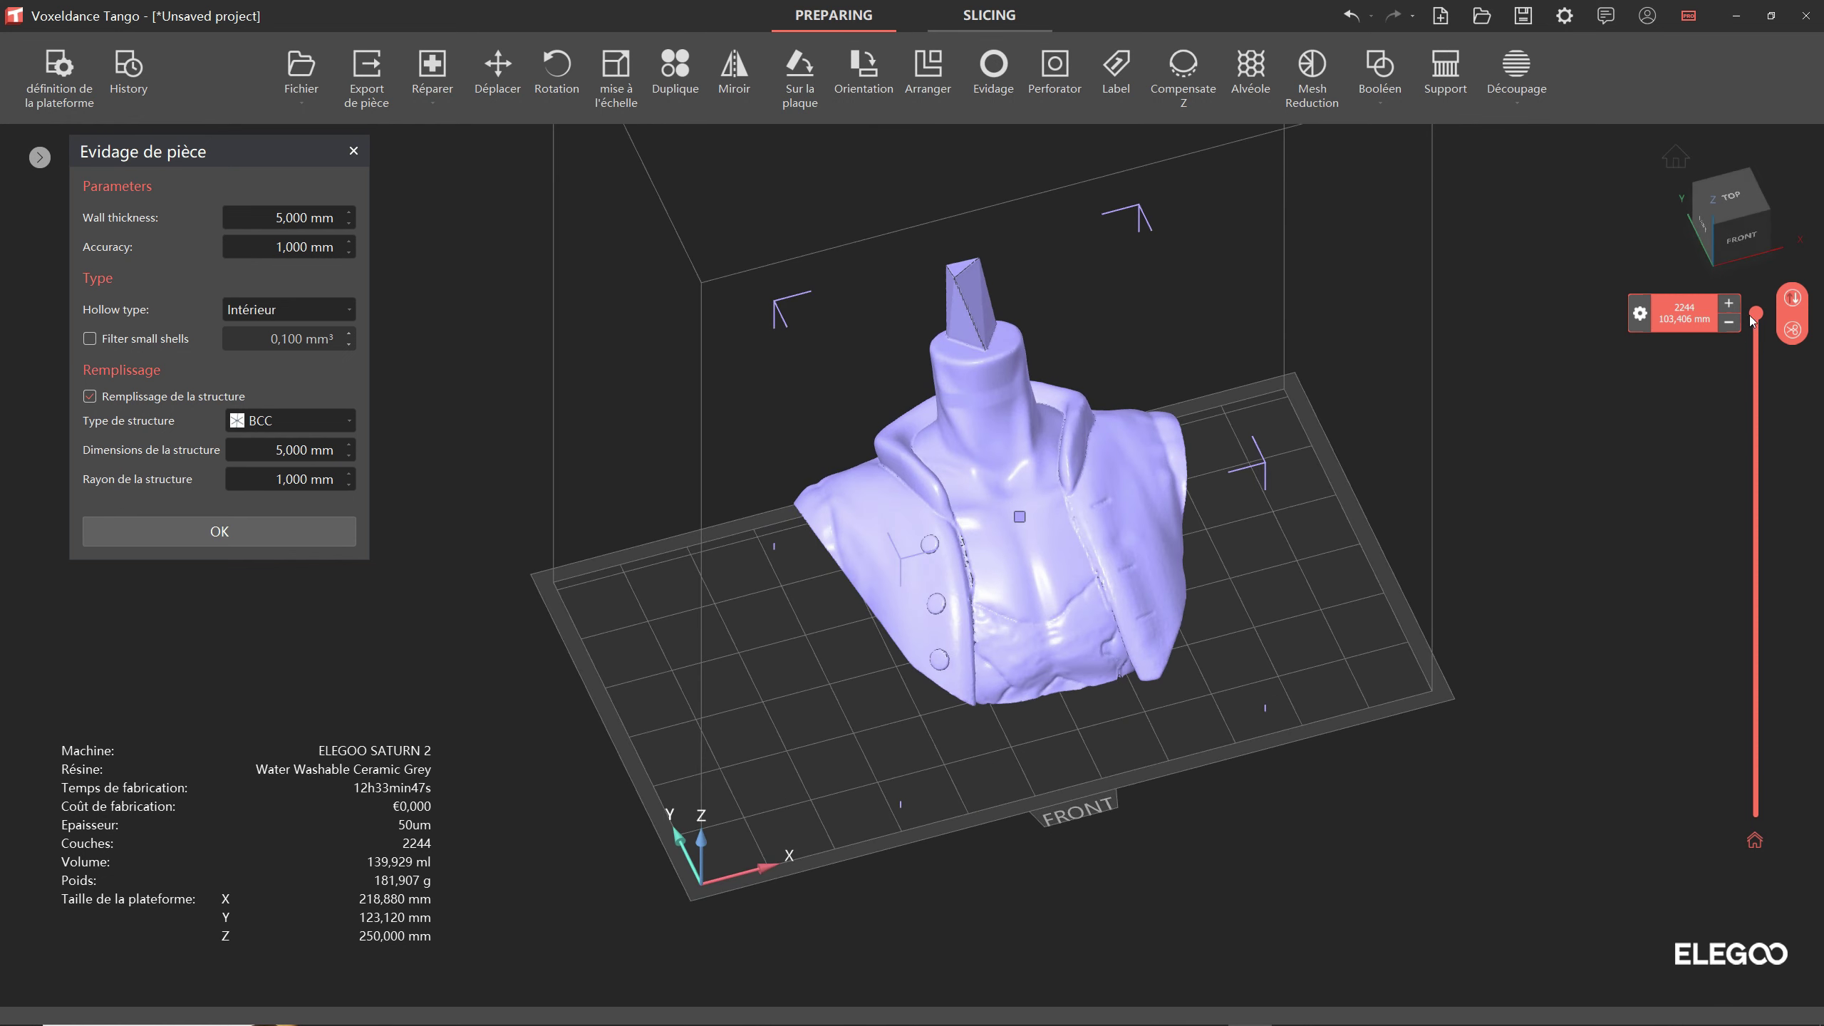
mouse_move(1755, 313)
left_mouse_down()
mouse_move(1749, 613)
mouse_move(1763, 704)
mouse_move(1782, 462)
mouse_move(1762, 305)
mouse_move(1756, 530)
mouse_move(1774, 659)
mouse_move(1761, 306)
mouse_move(1795, 805)
mouse_move(1768, 308)
left_mouse_up()
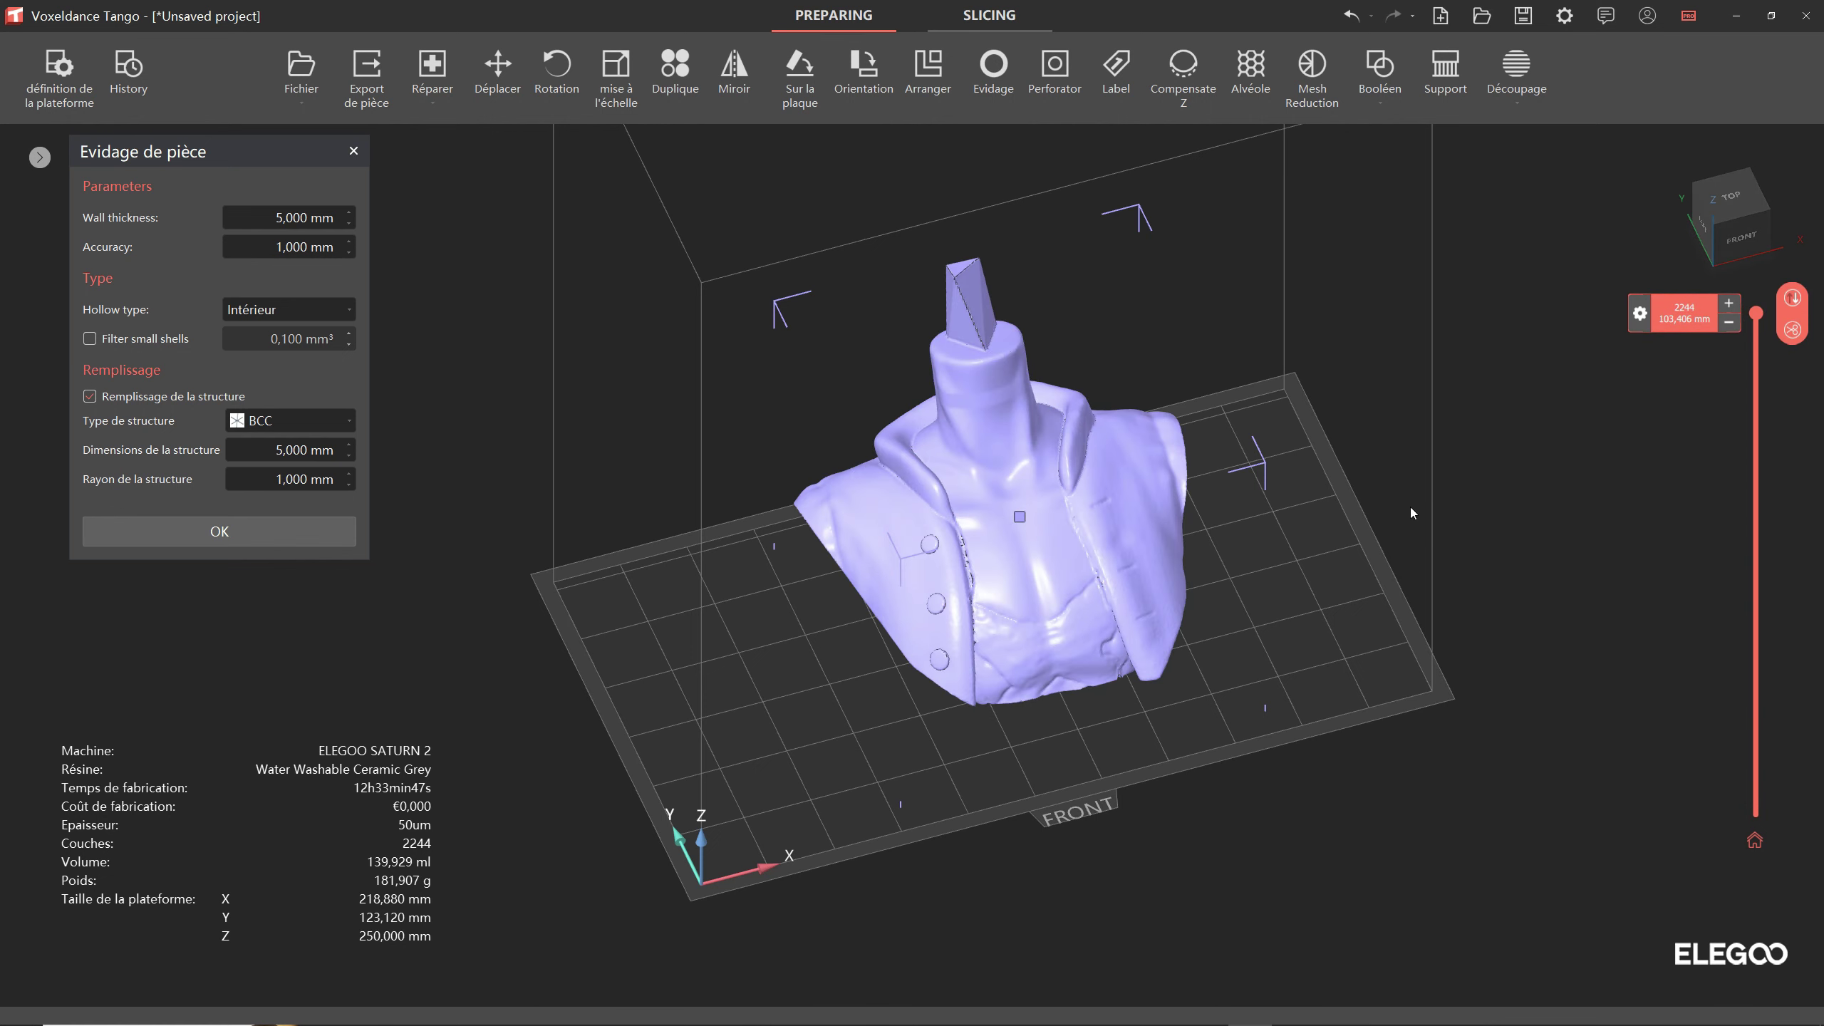
mouse_move(1411, 513)
right_mouse_down()
mouse_move(1337, 471)
mouse_move(1269, 488)
mouse_move(1406, 519)
mouse_move(985, 493)
right_mouse_up()
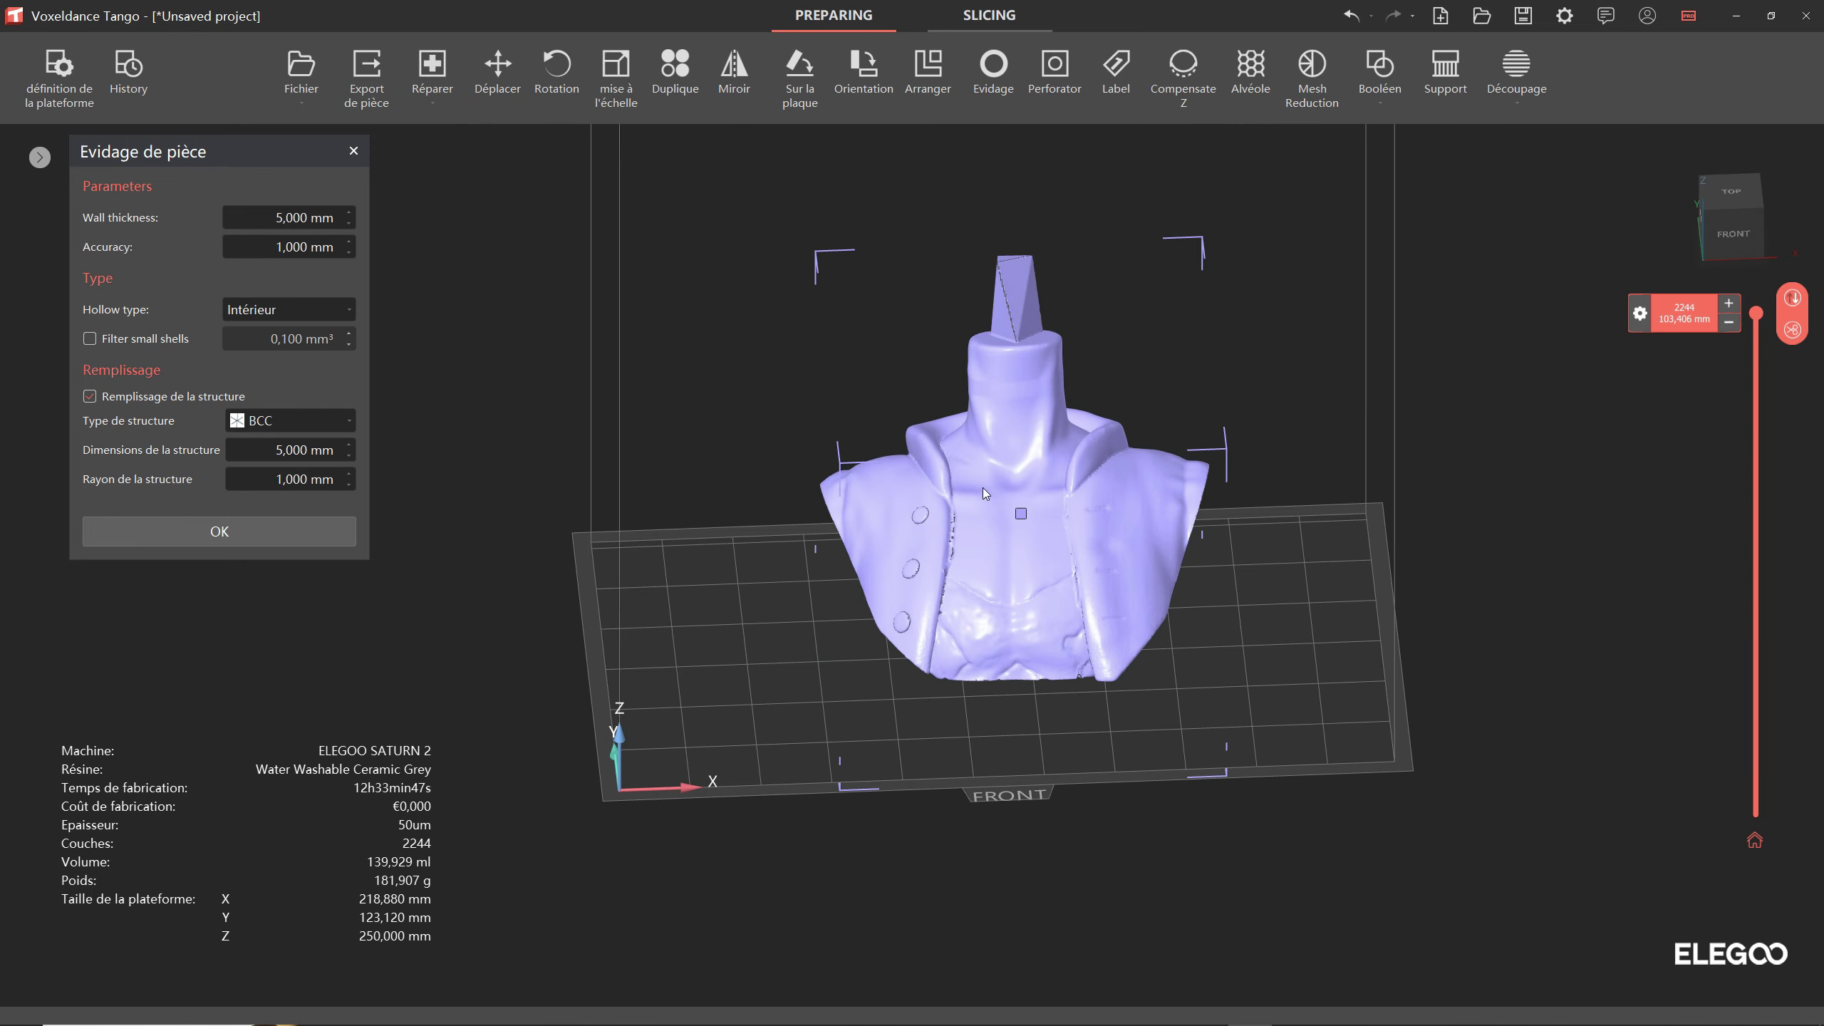
Step: Apply the hollowing with a BCC lattice of 10 mm structure size
left_click(301, 421)
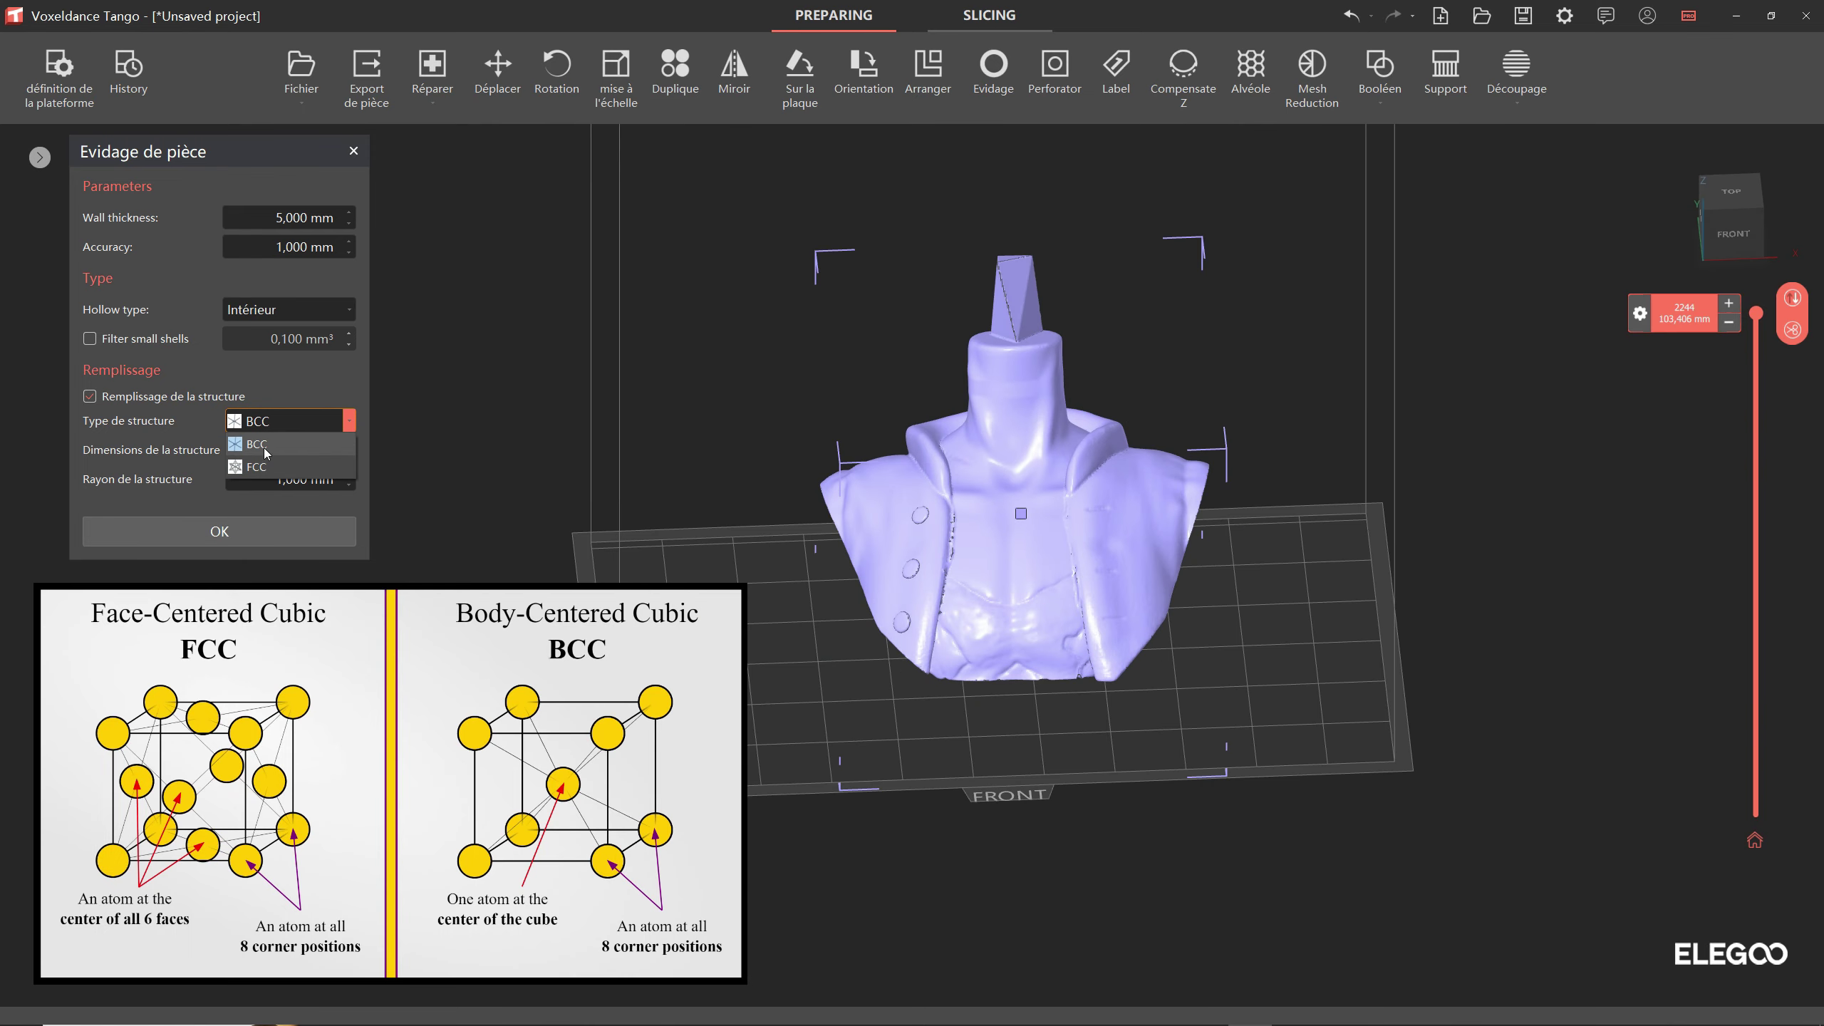
left_click(266, 452)
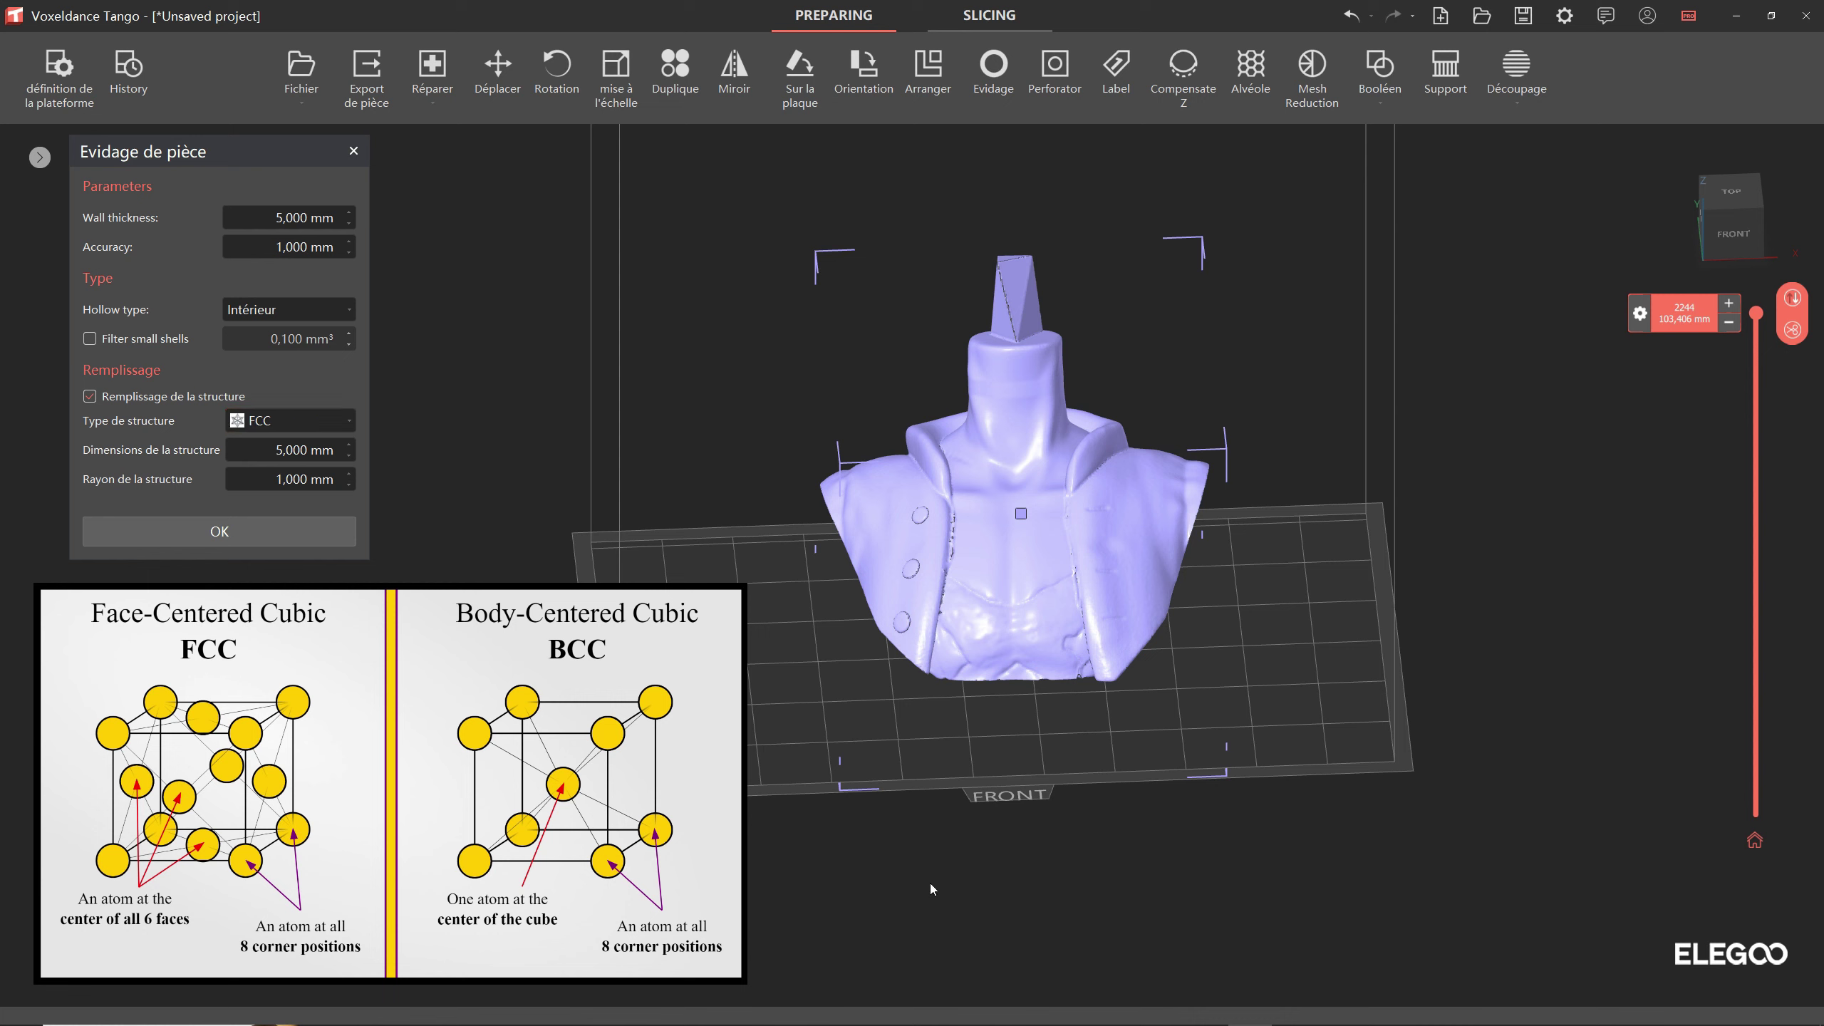
left_click(290, 430)
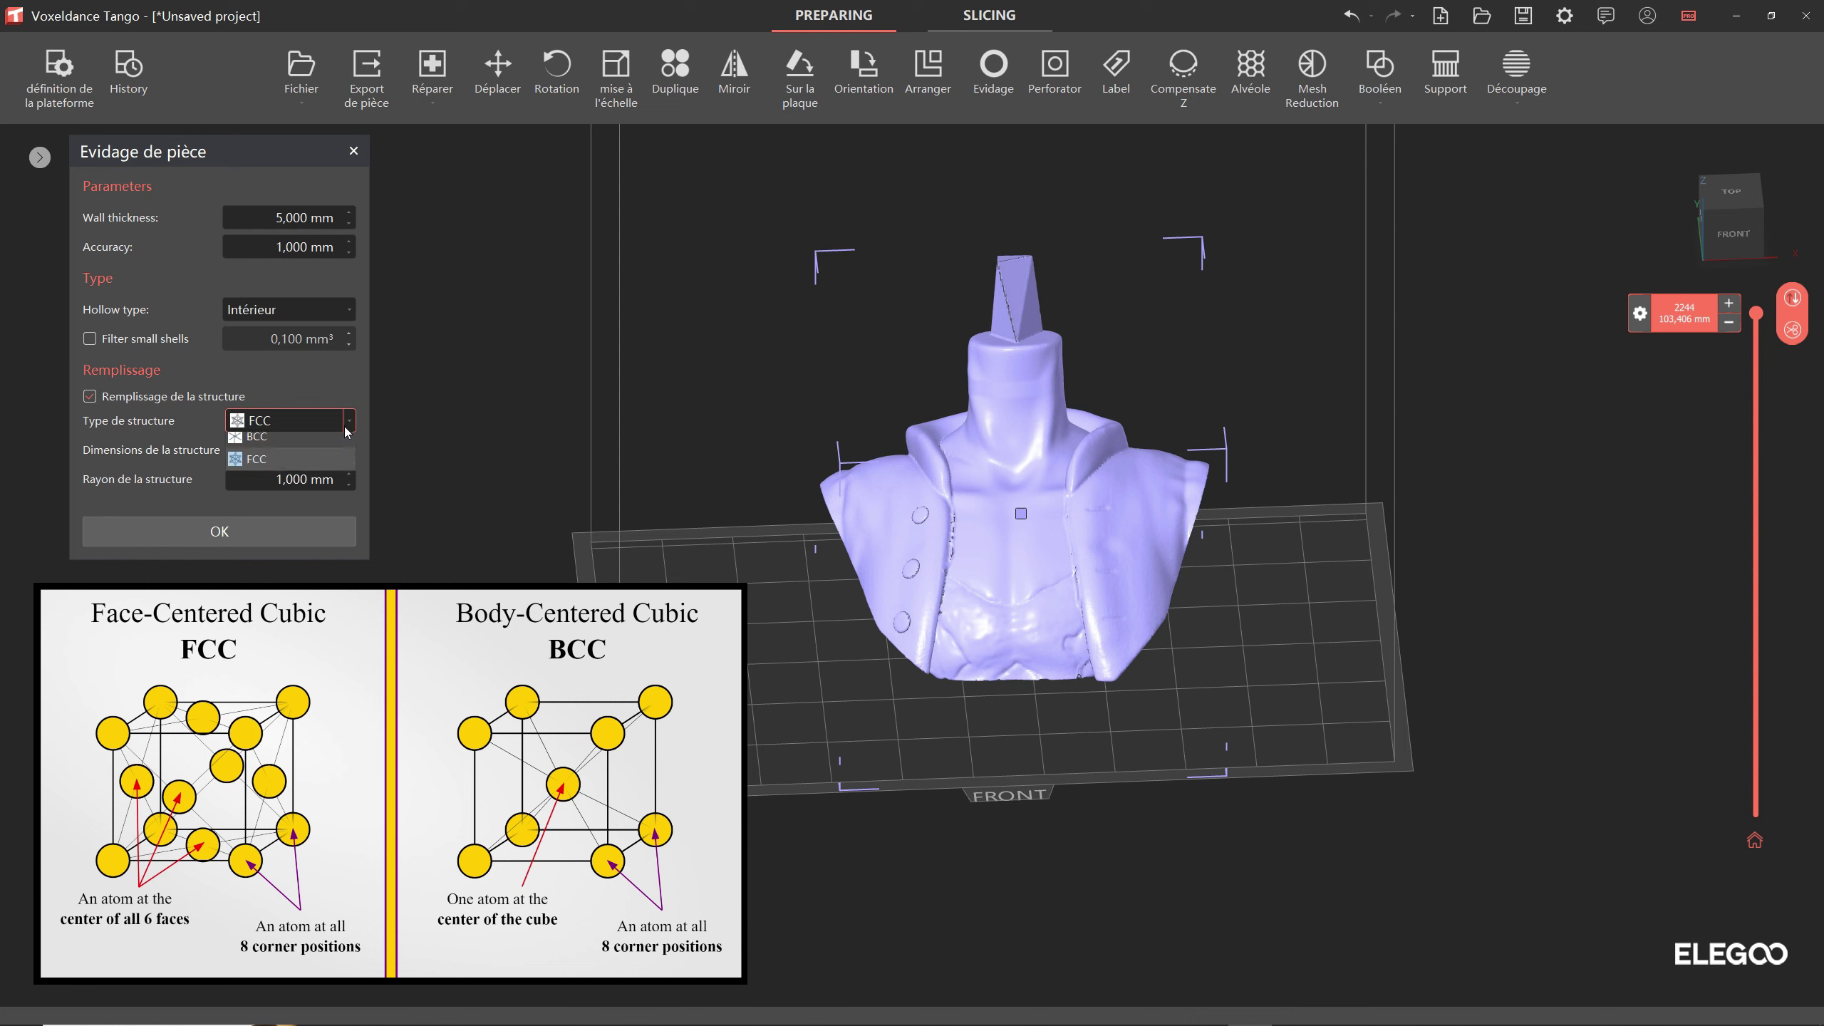
left_click(325, 442)
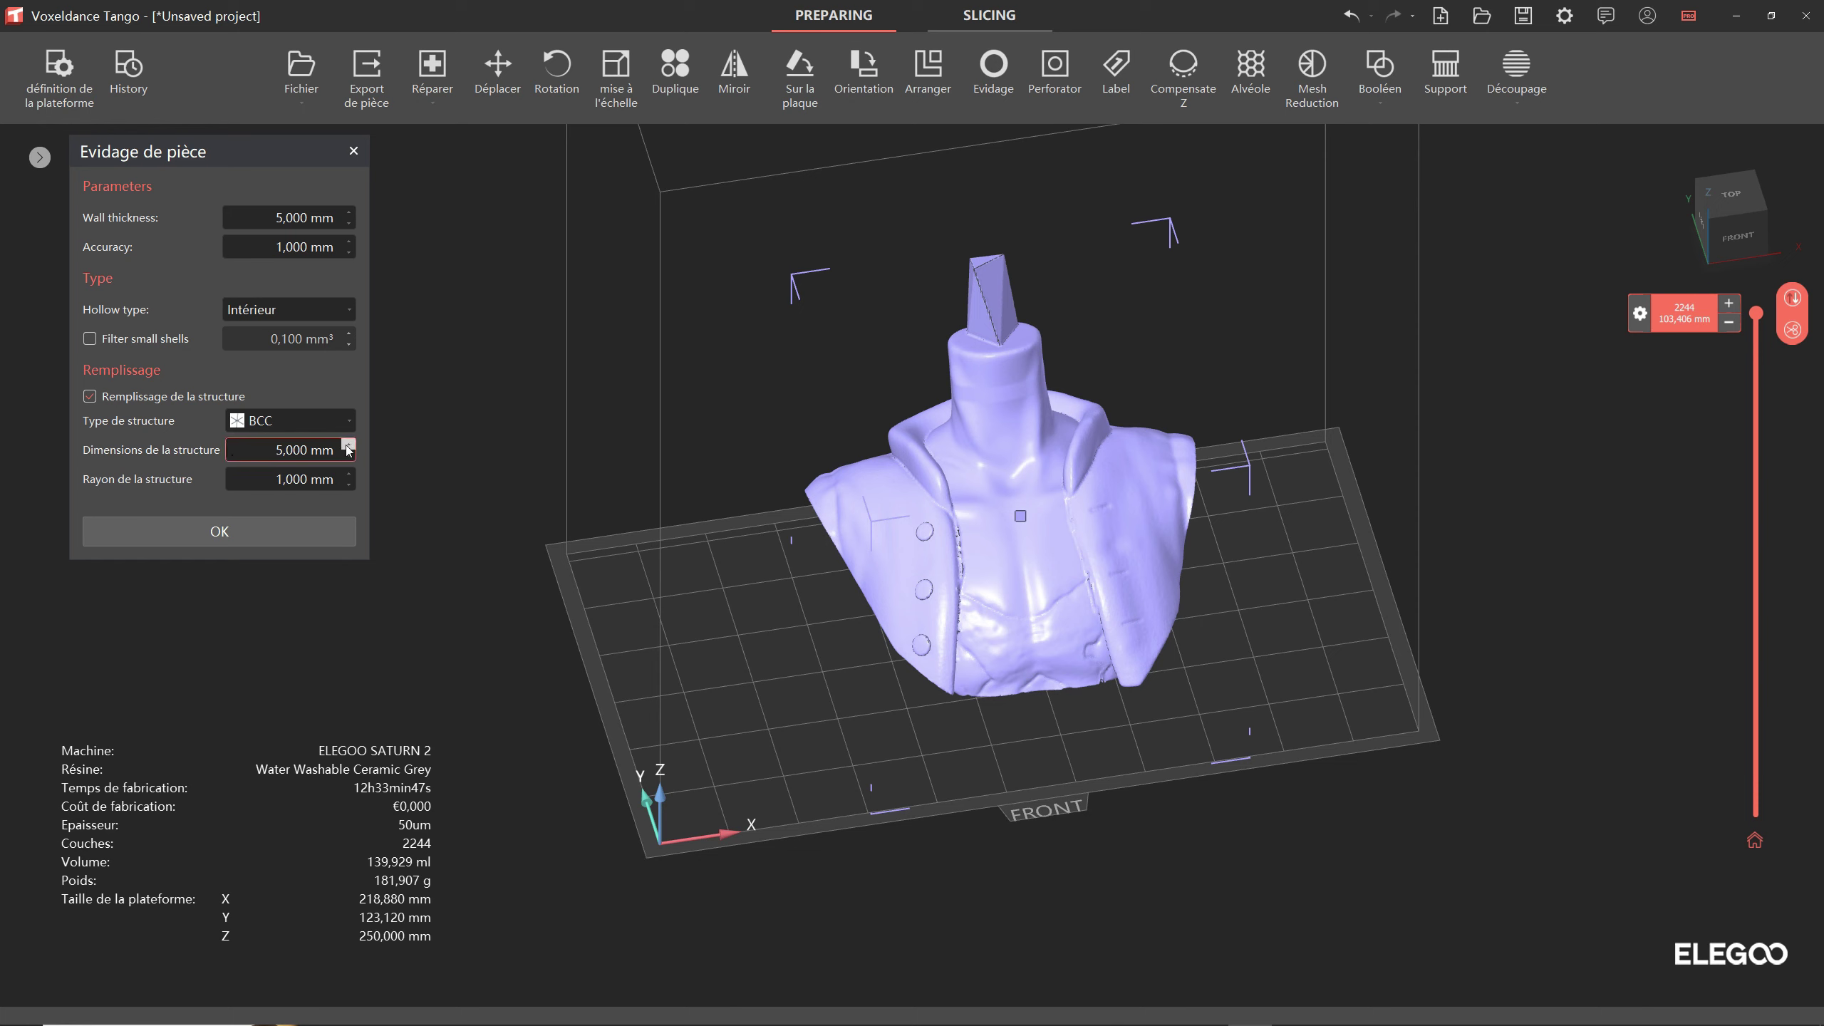
double_click(347, 446)
left_click(279, 479)
left_click(271, 540)
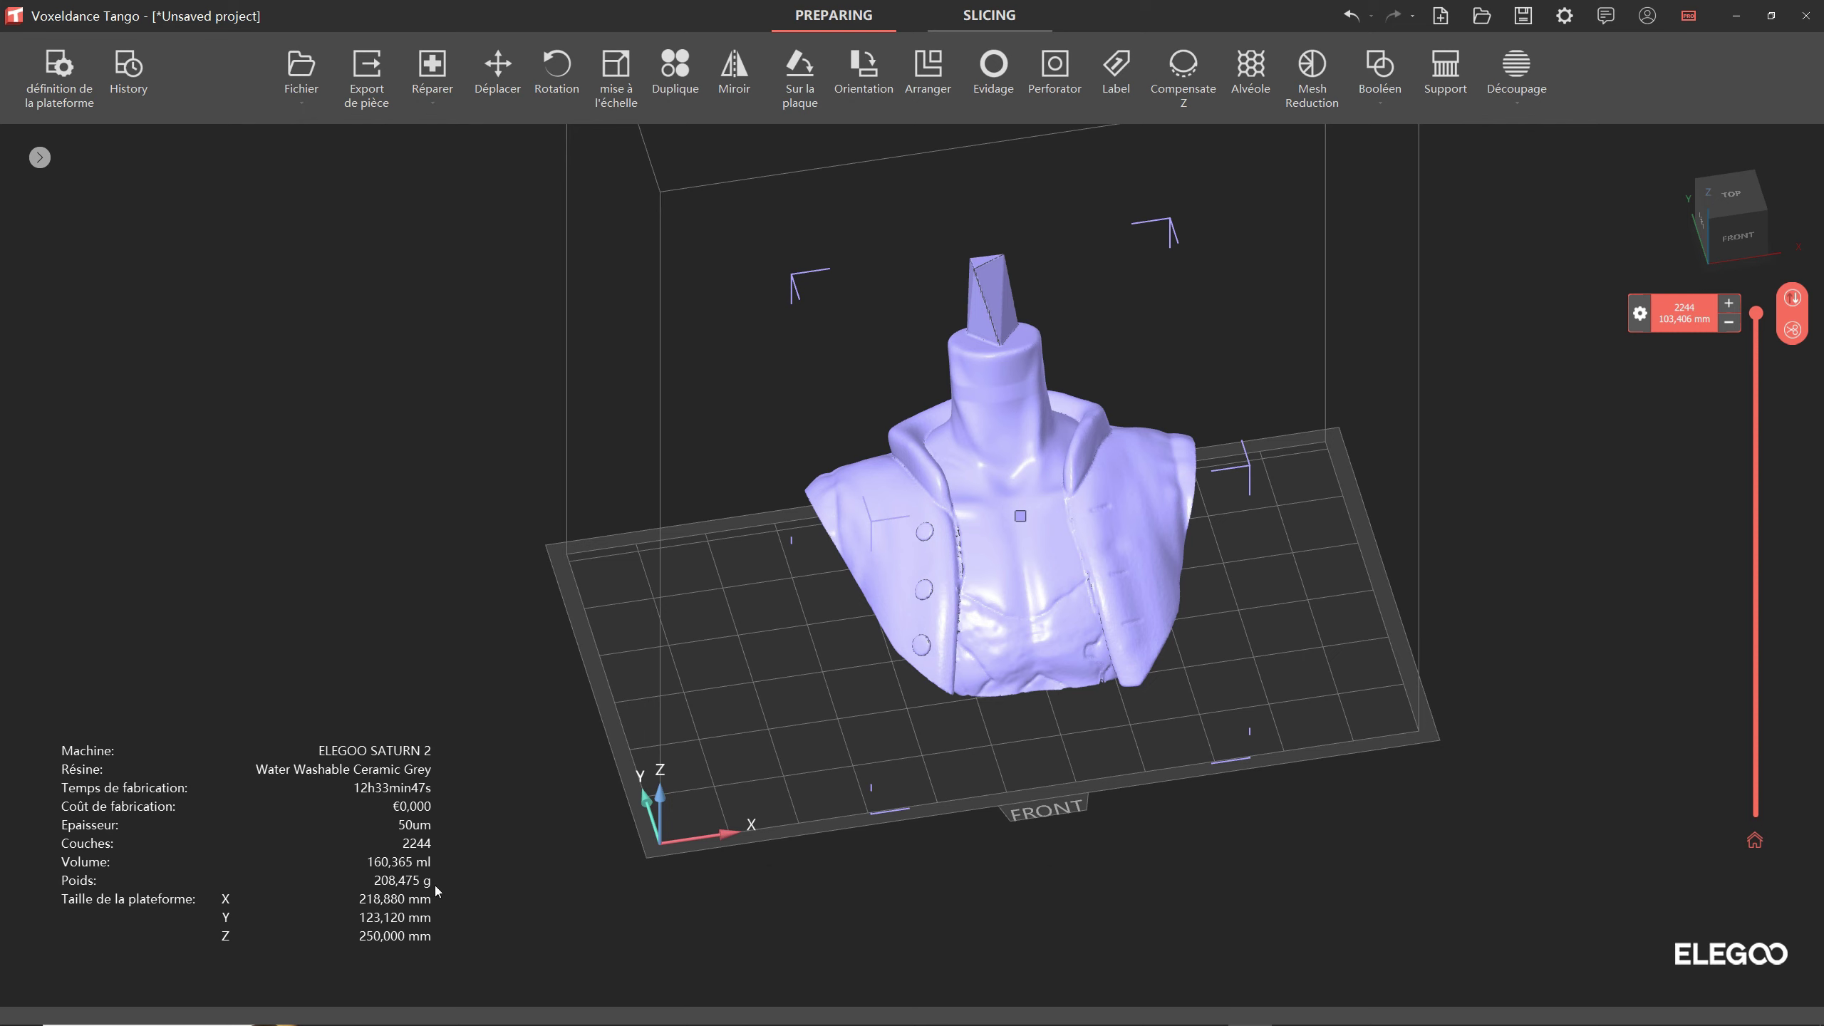
mouse_move(1756, 313)
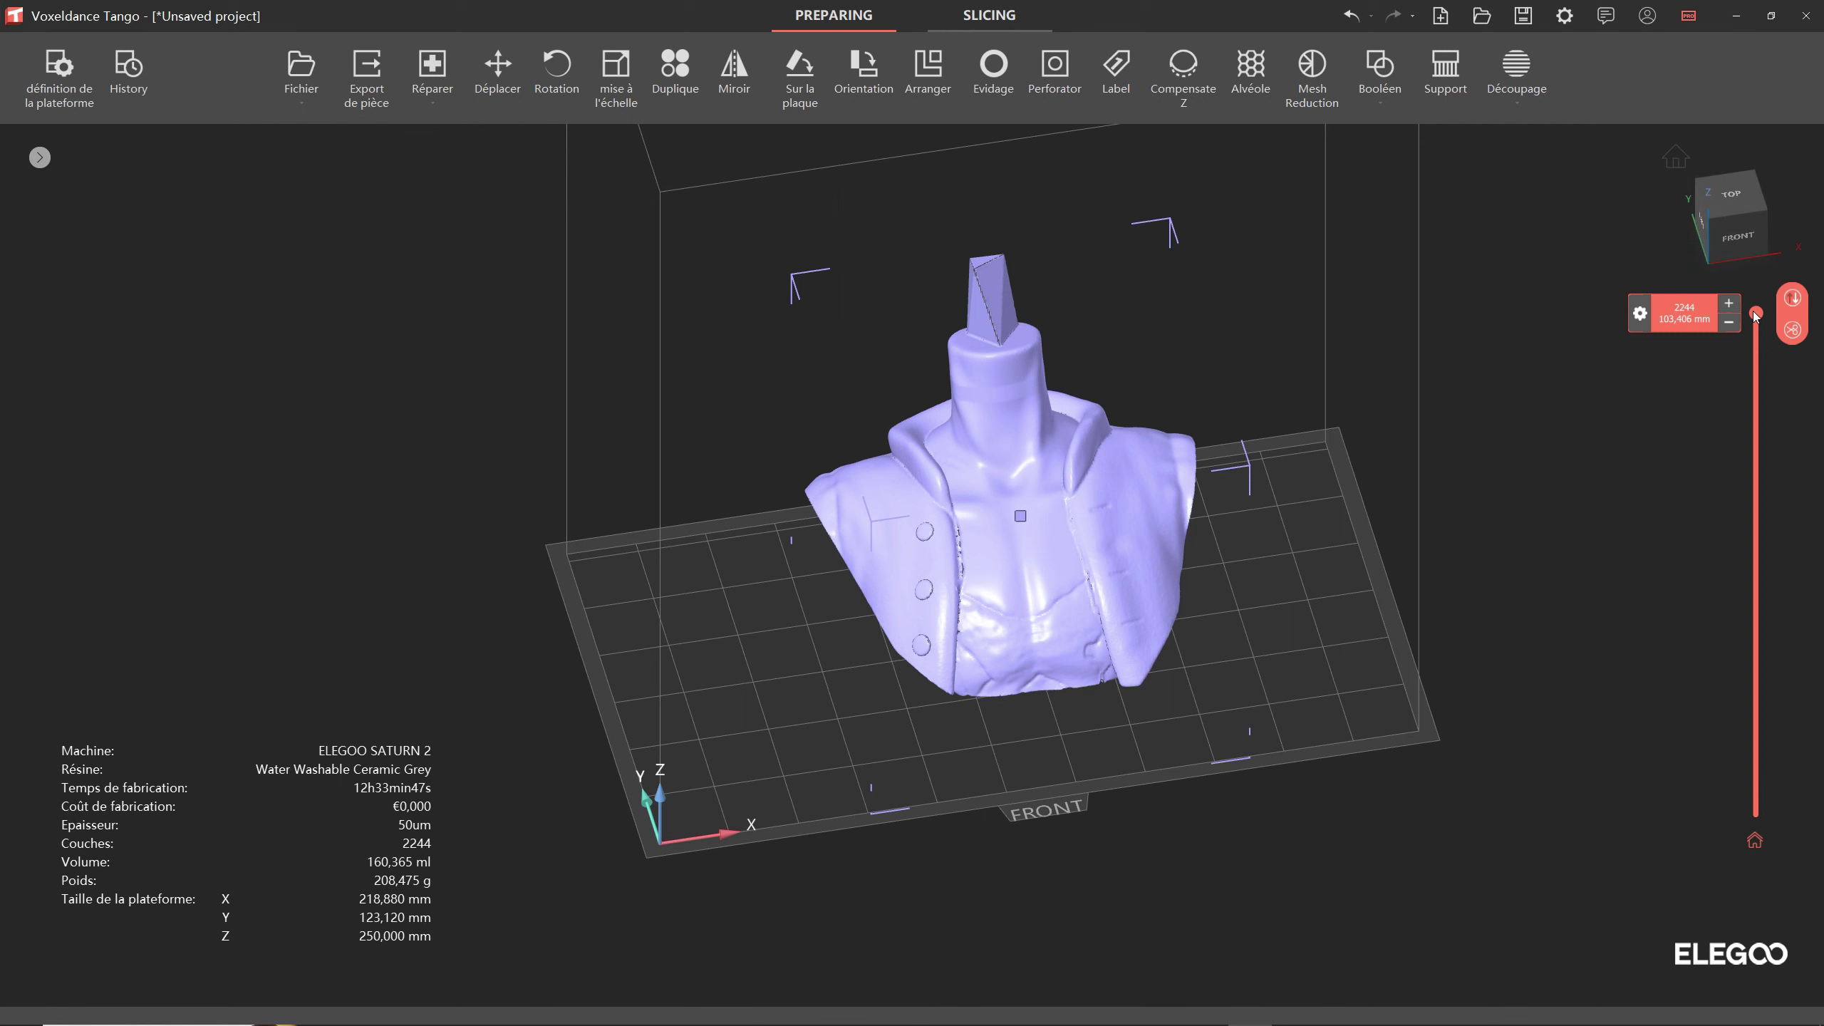
Step: Slice down through the layers to inspect the BCC lattice, then restore the full bust at layer 2244
left_click_drag(1754, 314, 1756, 684)
left_click_drag(1544, 762, 1488, 690)
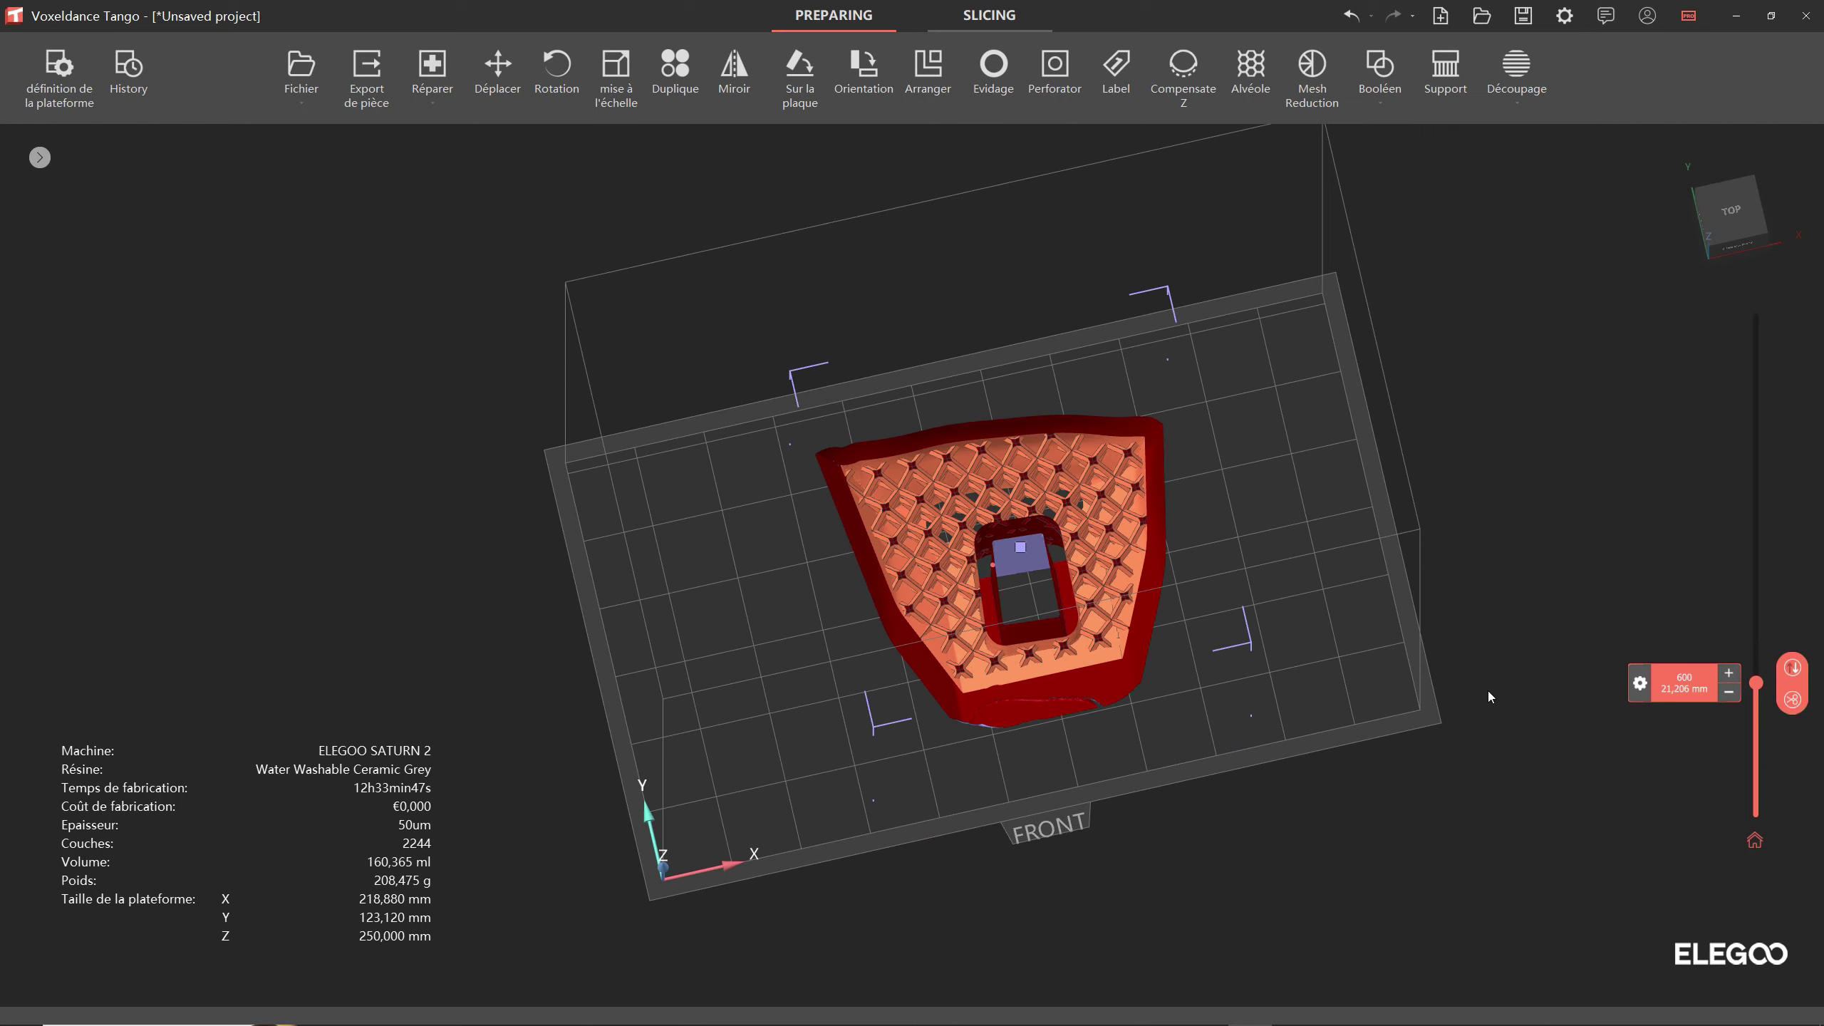
scroll(1297, 637, "up", 5)
right_click(1160, 580)
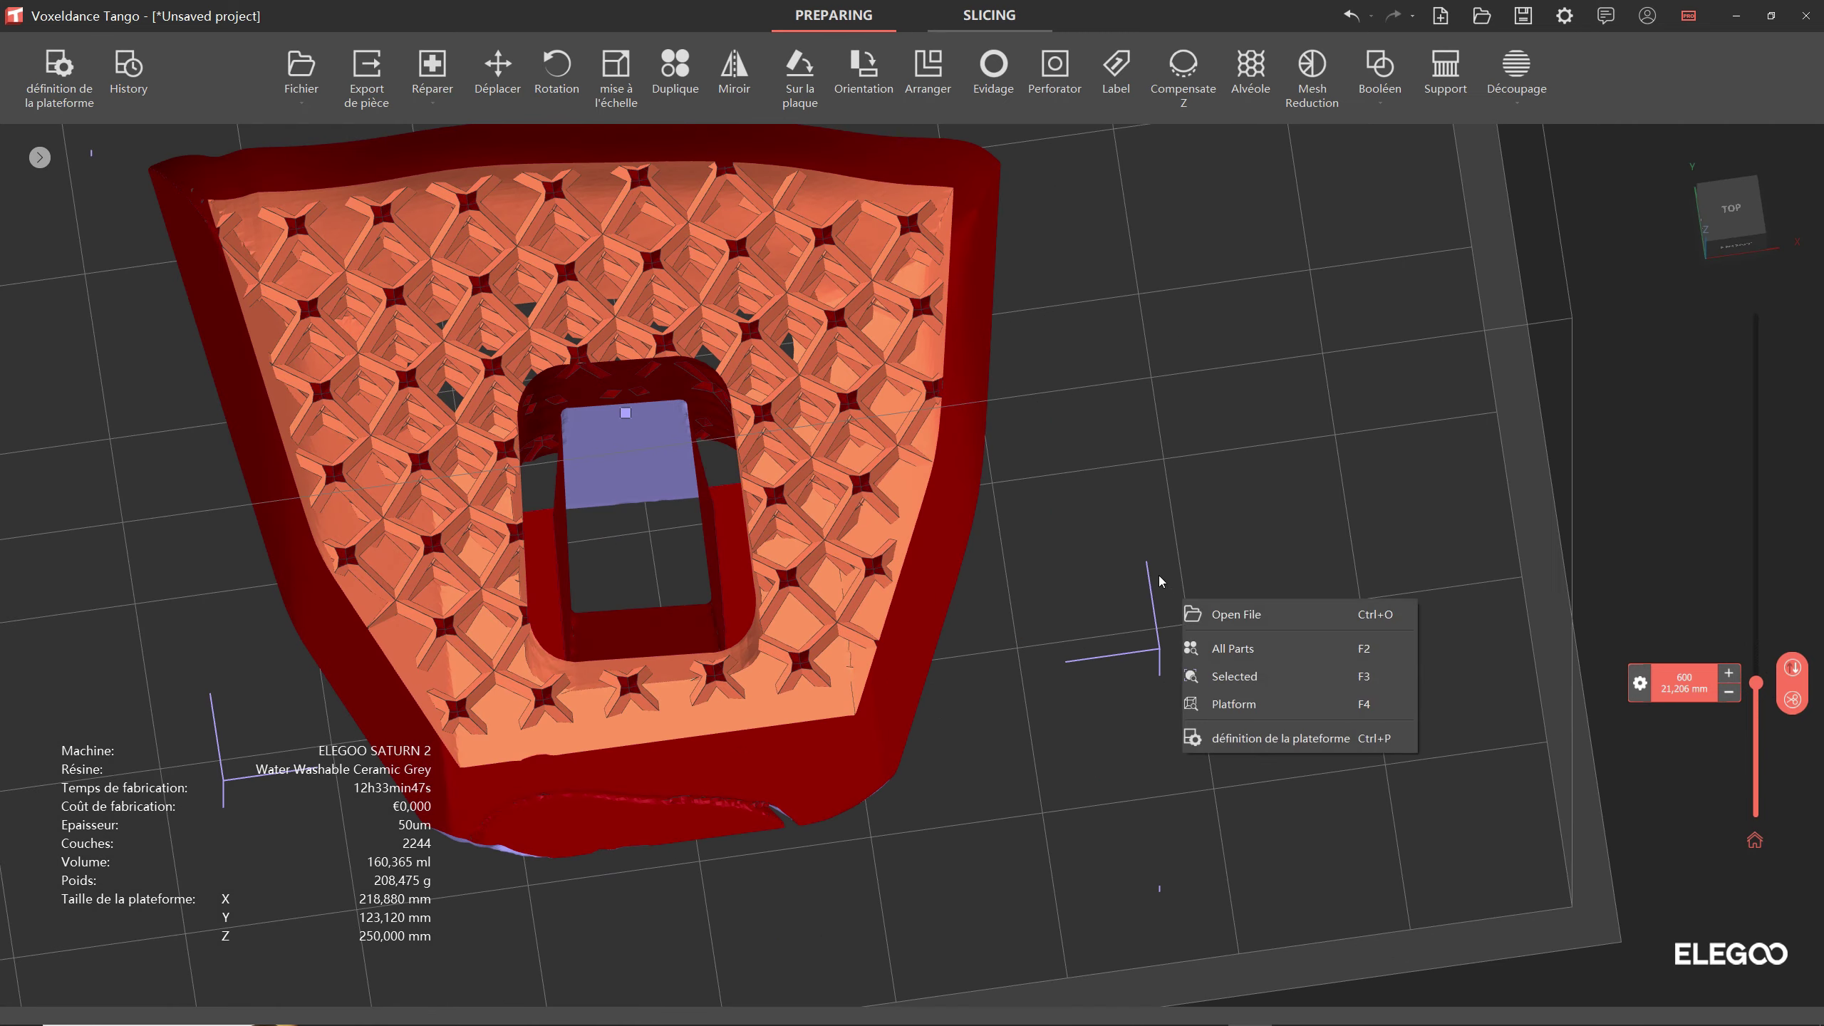
middle_click_drag(1160, 581, 1503, 687)
mouse_move(1760, 709)
left_mouse_down()
mouse_move(1759, 596)
mouse_move(1739, 692)
mouse_move(1756, 619)
left_mouse_up()
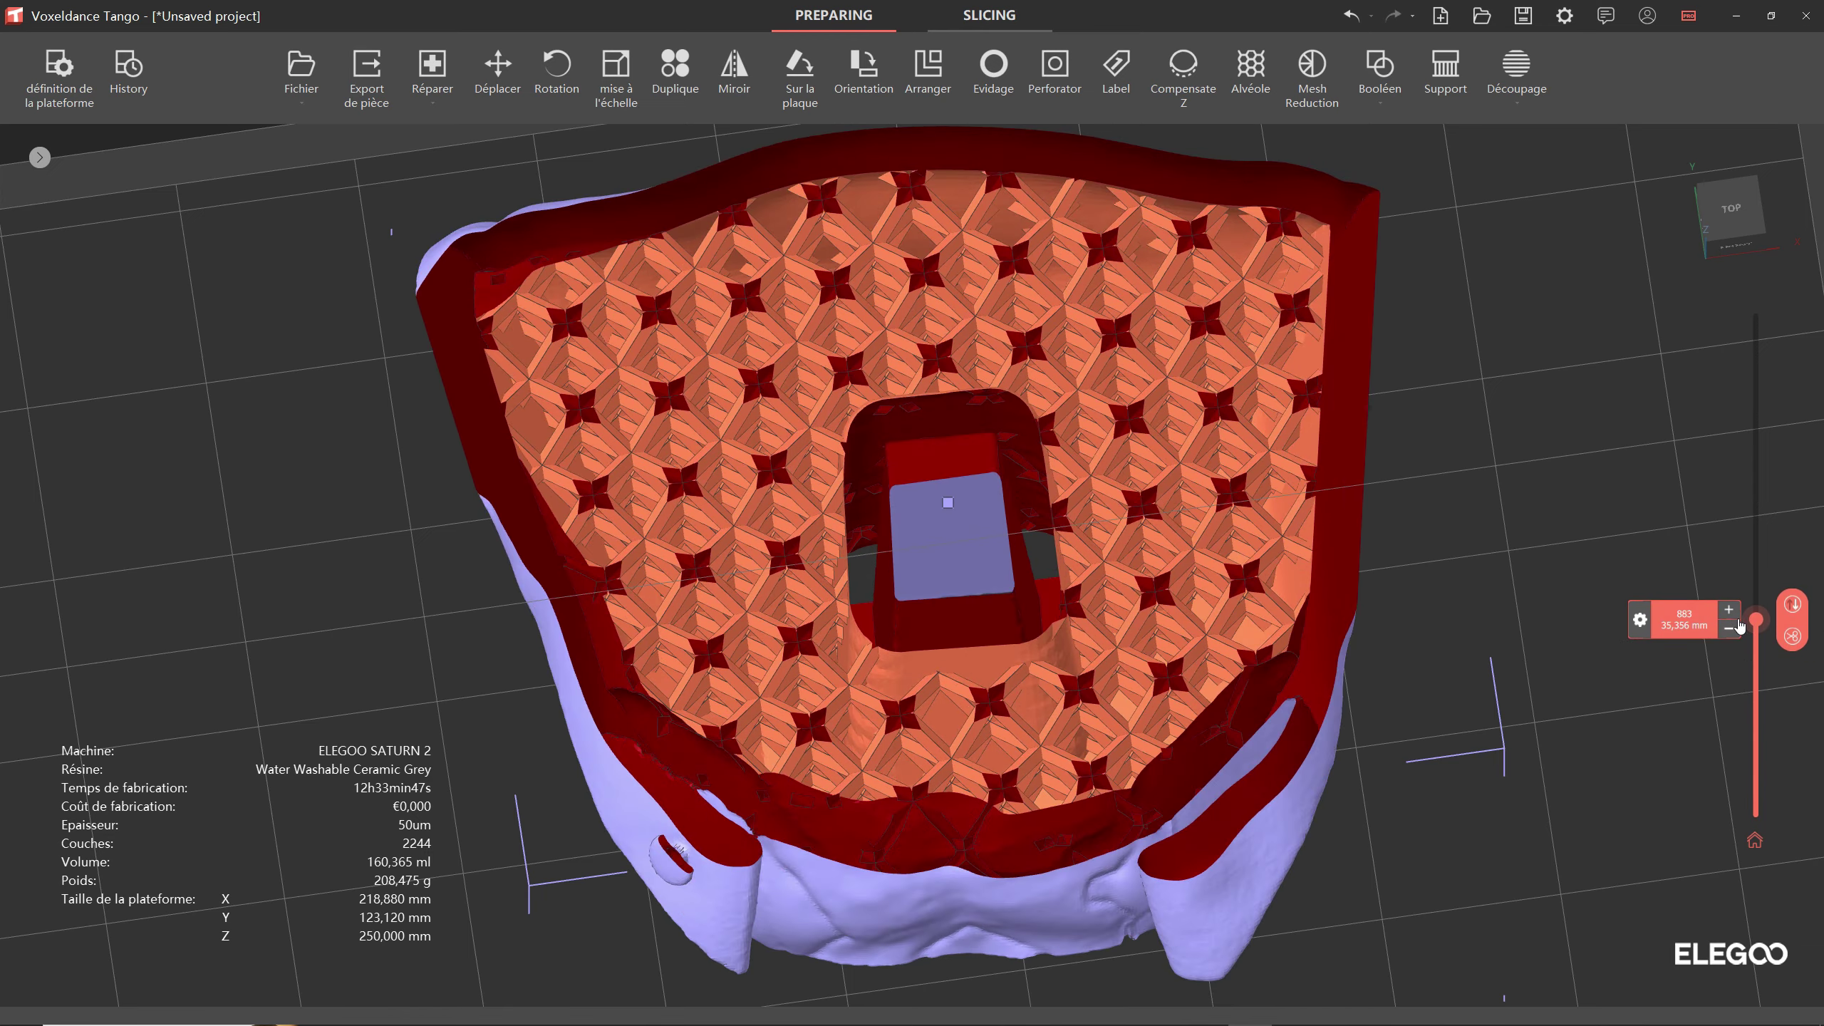
right_click_drag(1503, 660, 1493, 553)
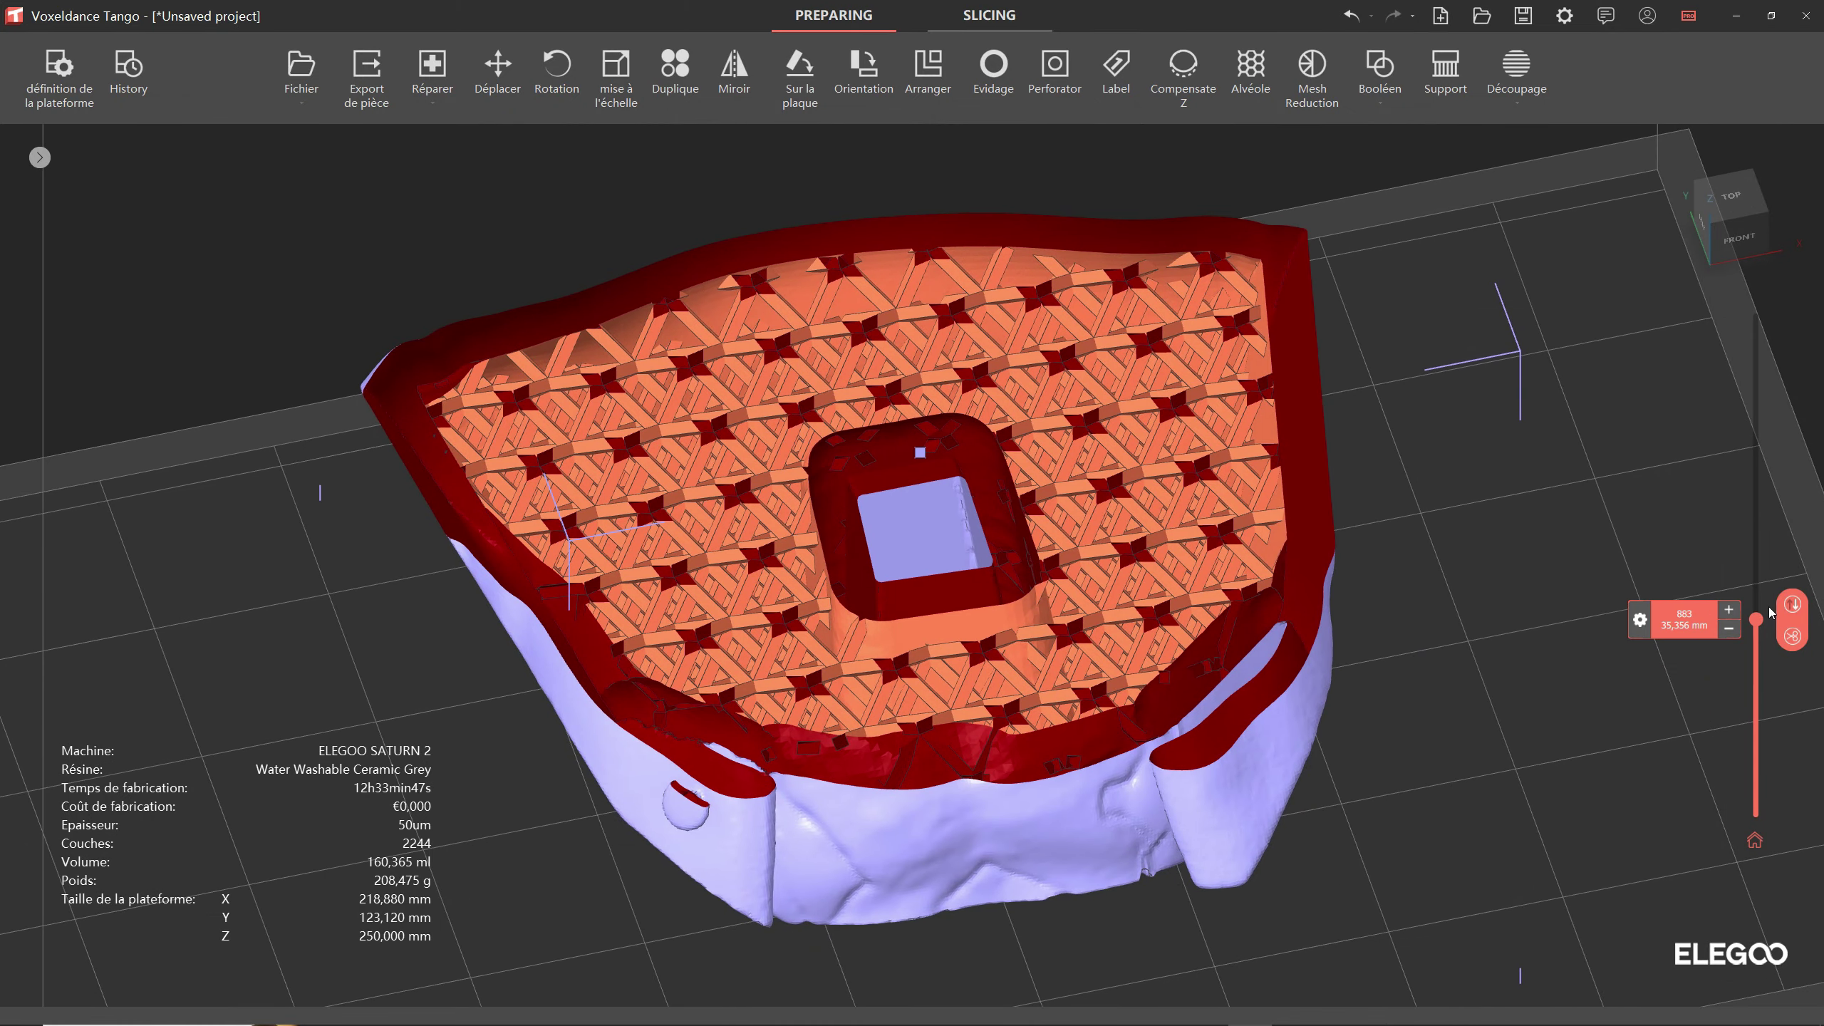
left_click_drag(1757, 630, 1756, 577)
scroll(1451, 595, "up", 2)
scroll(1446, 594, "down", 3)
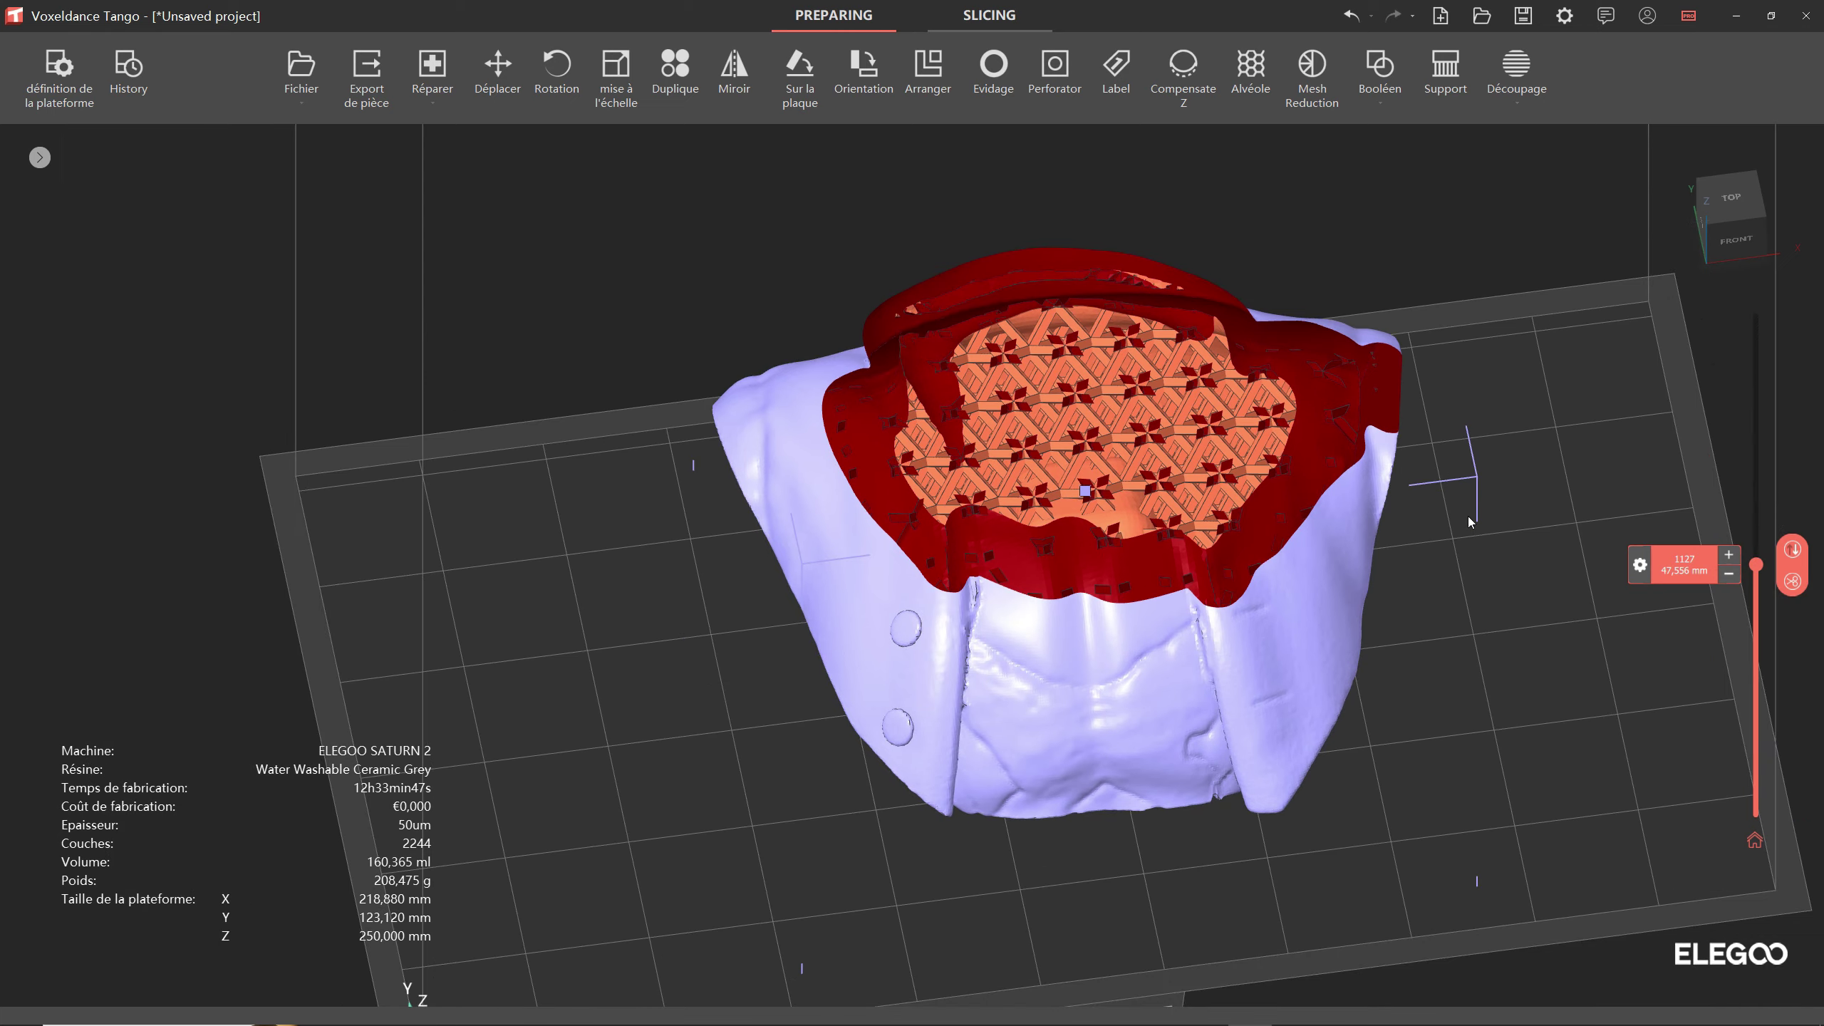
middle_click_drag(1468, 516, 1451, 632)
left_click_drag(1757, 566, 1753, 316)
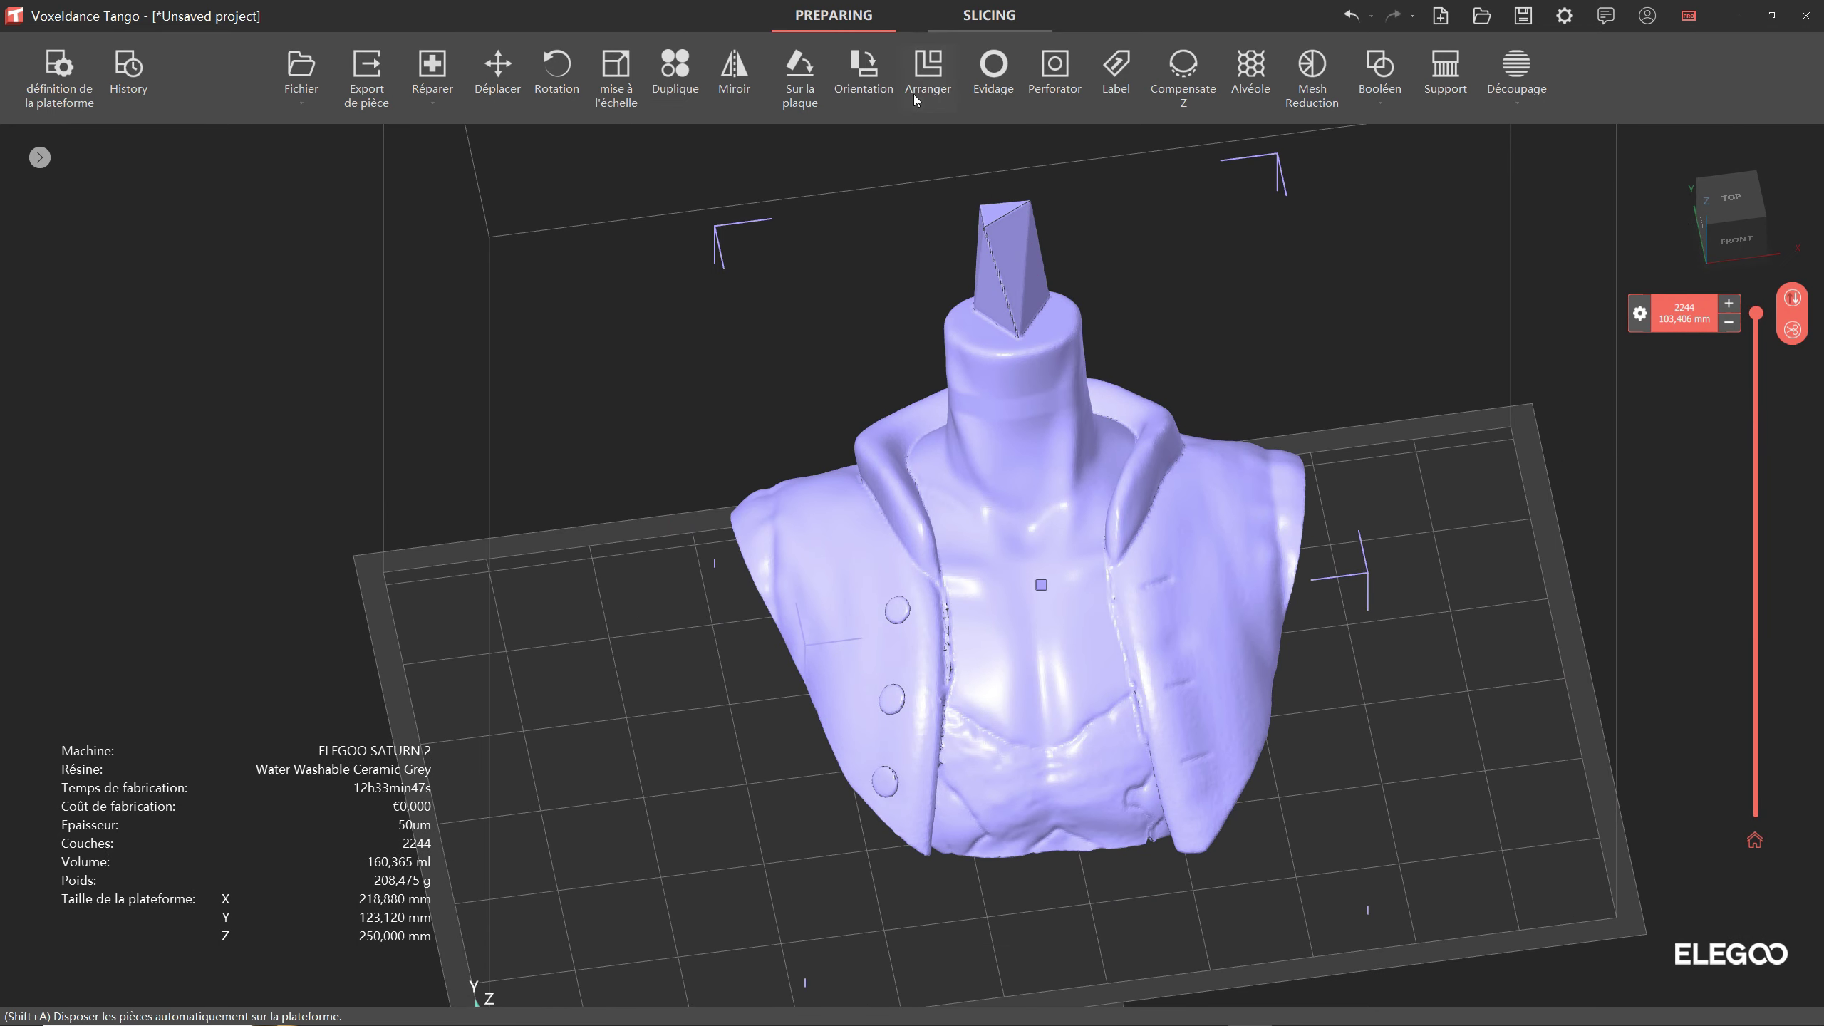
Step: Switch the lattice infill to FCC and regenerate the hollowing, raising volume to 181,632 ml
left_click(994, 68)
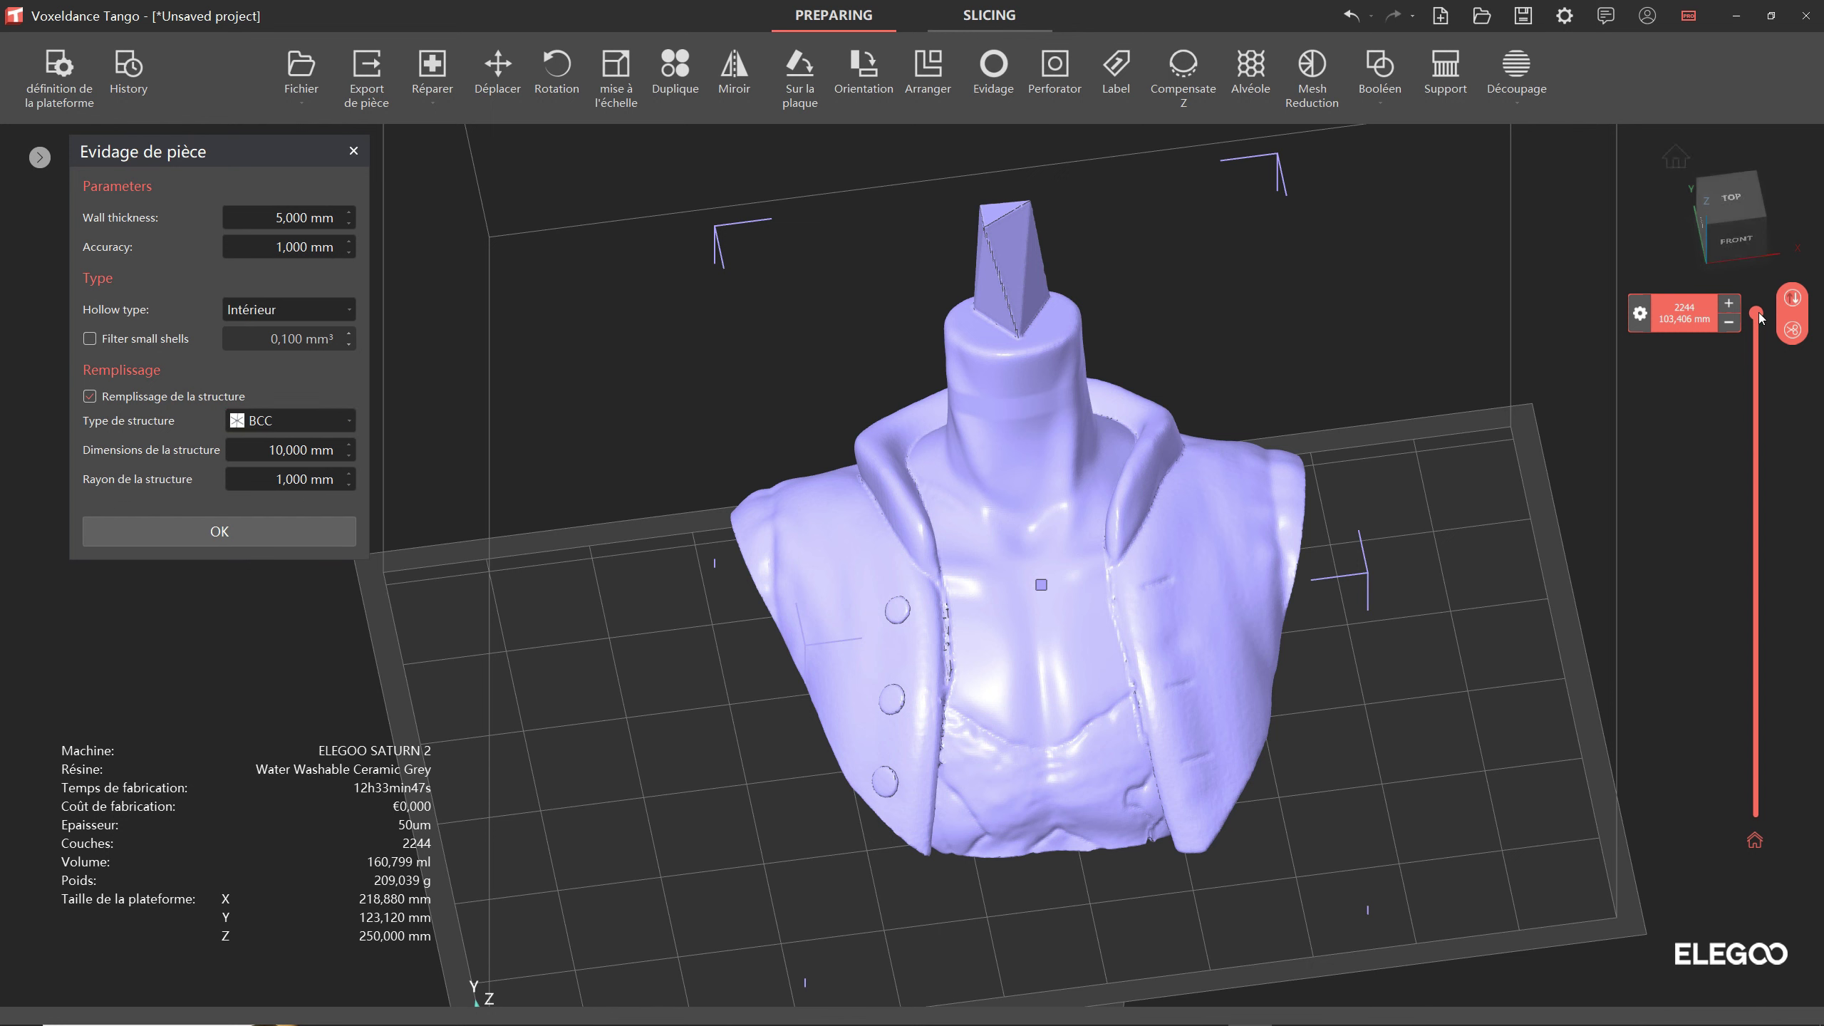
left_click_drag(1794, 303, 1791, 605)
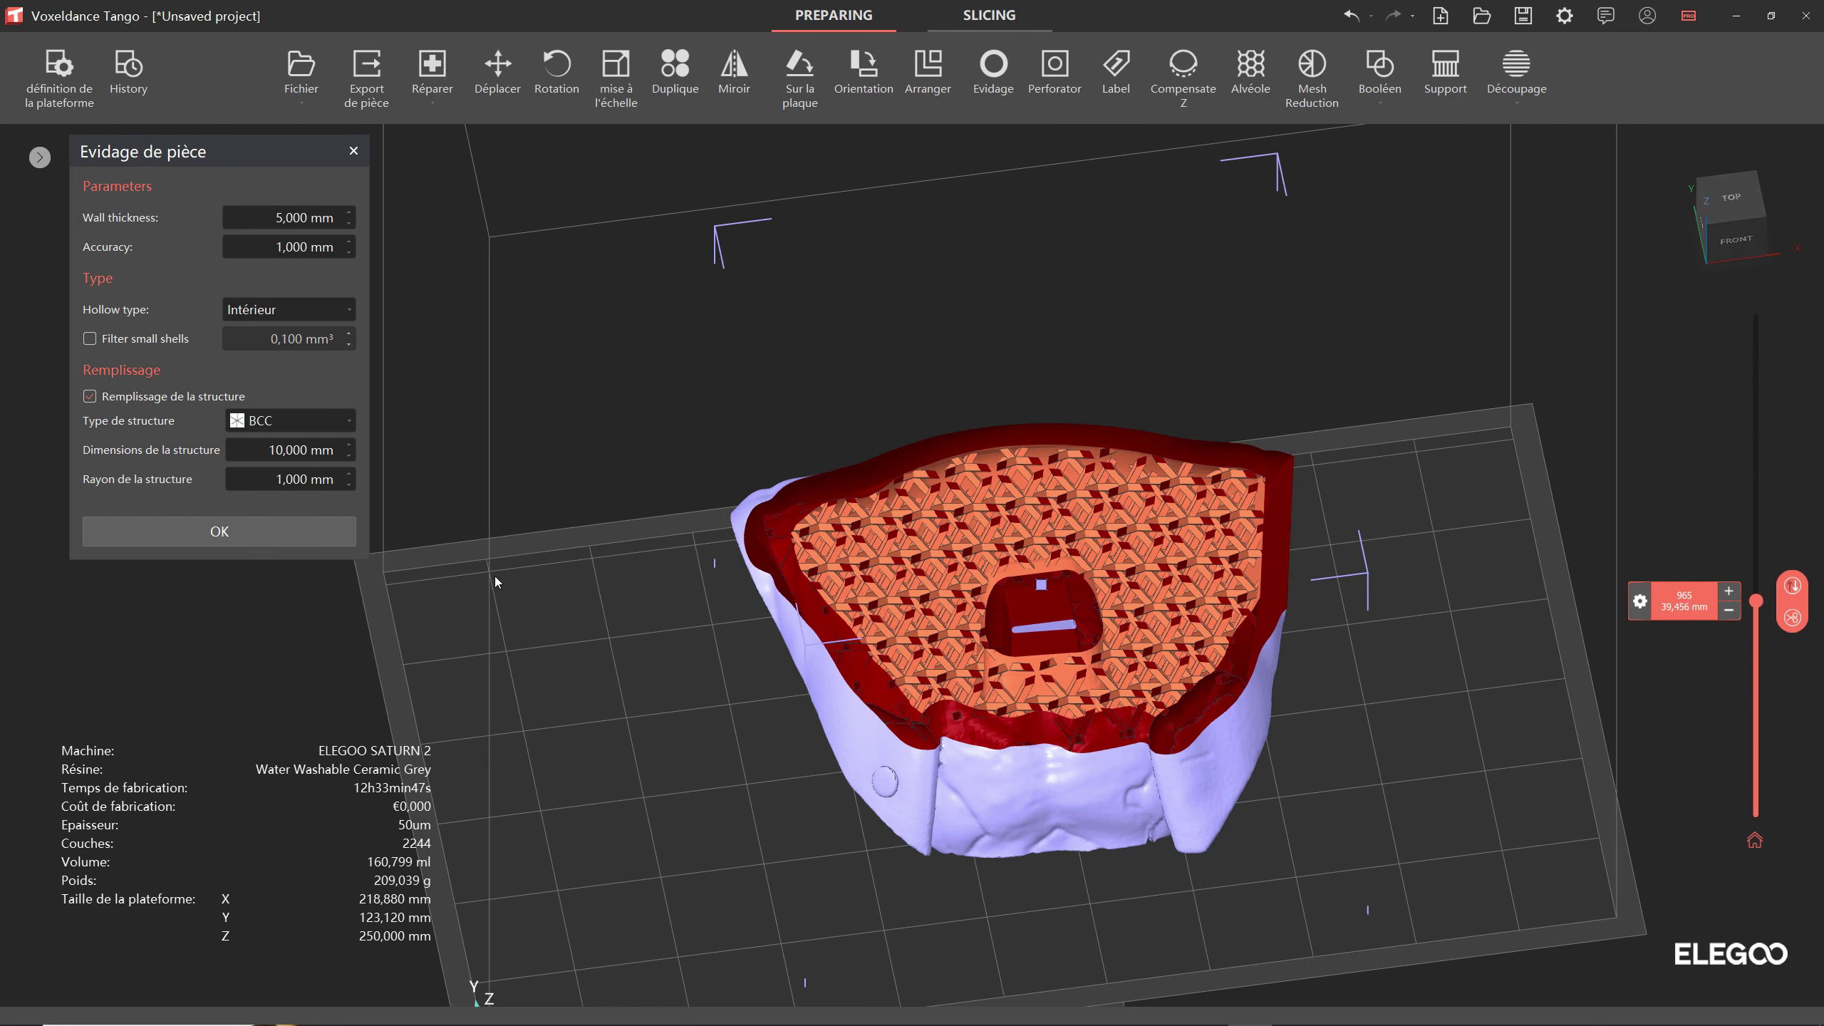
left_click(290, 421)
left_click(286, 468)
key("Return")
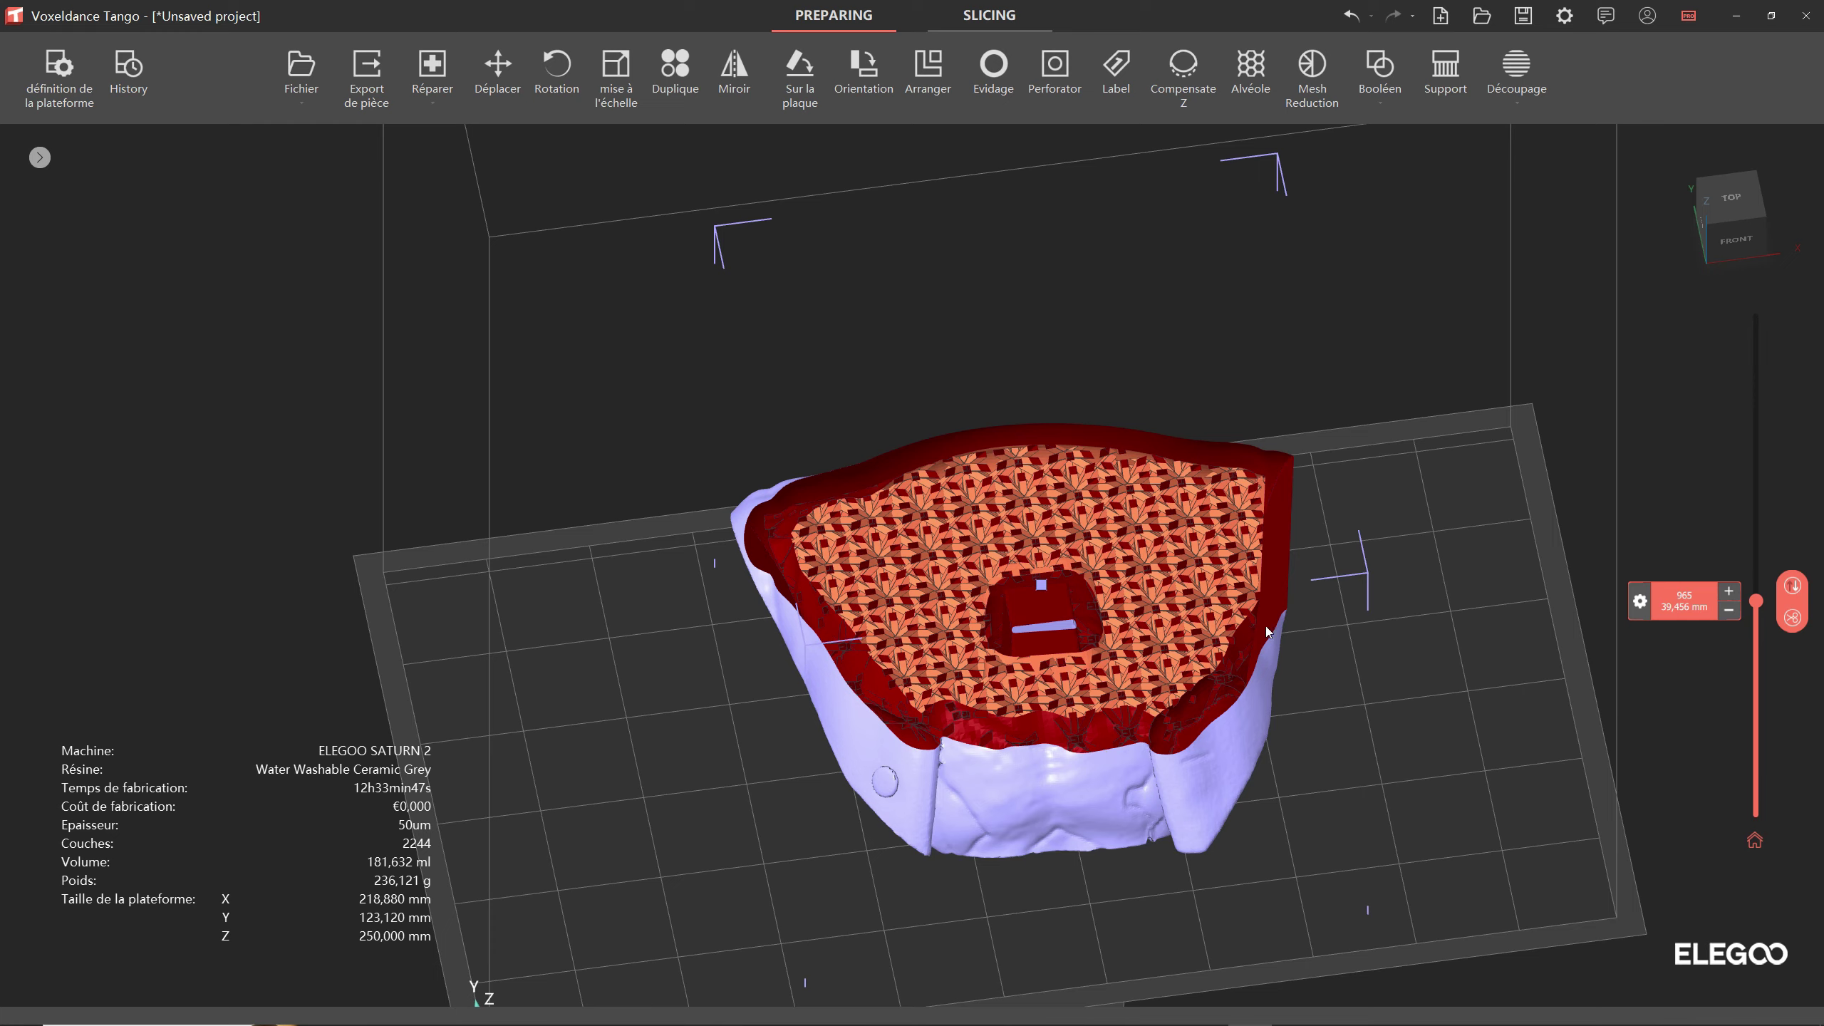
Step: Inspect the FCC lattice cross-sections around layer 752, then reopen the hollowing settings
scroll(1267, 633, "up", 2)
right_click_drag(1343, 713, 1340, 745)
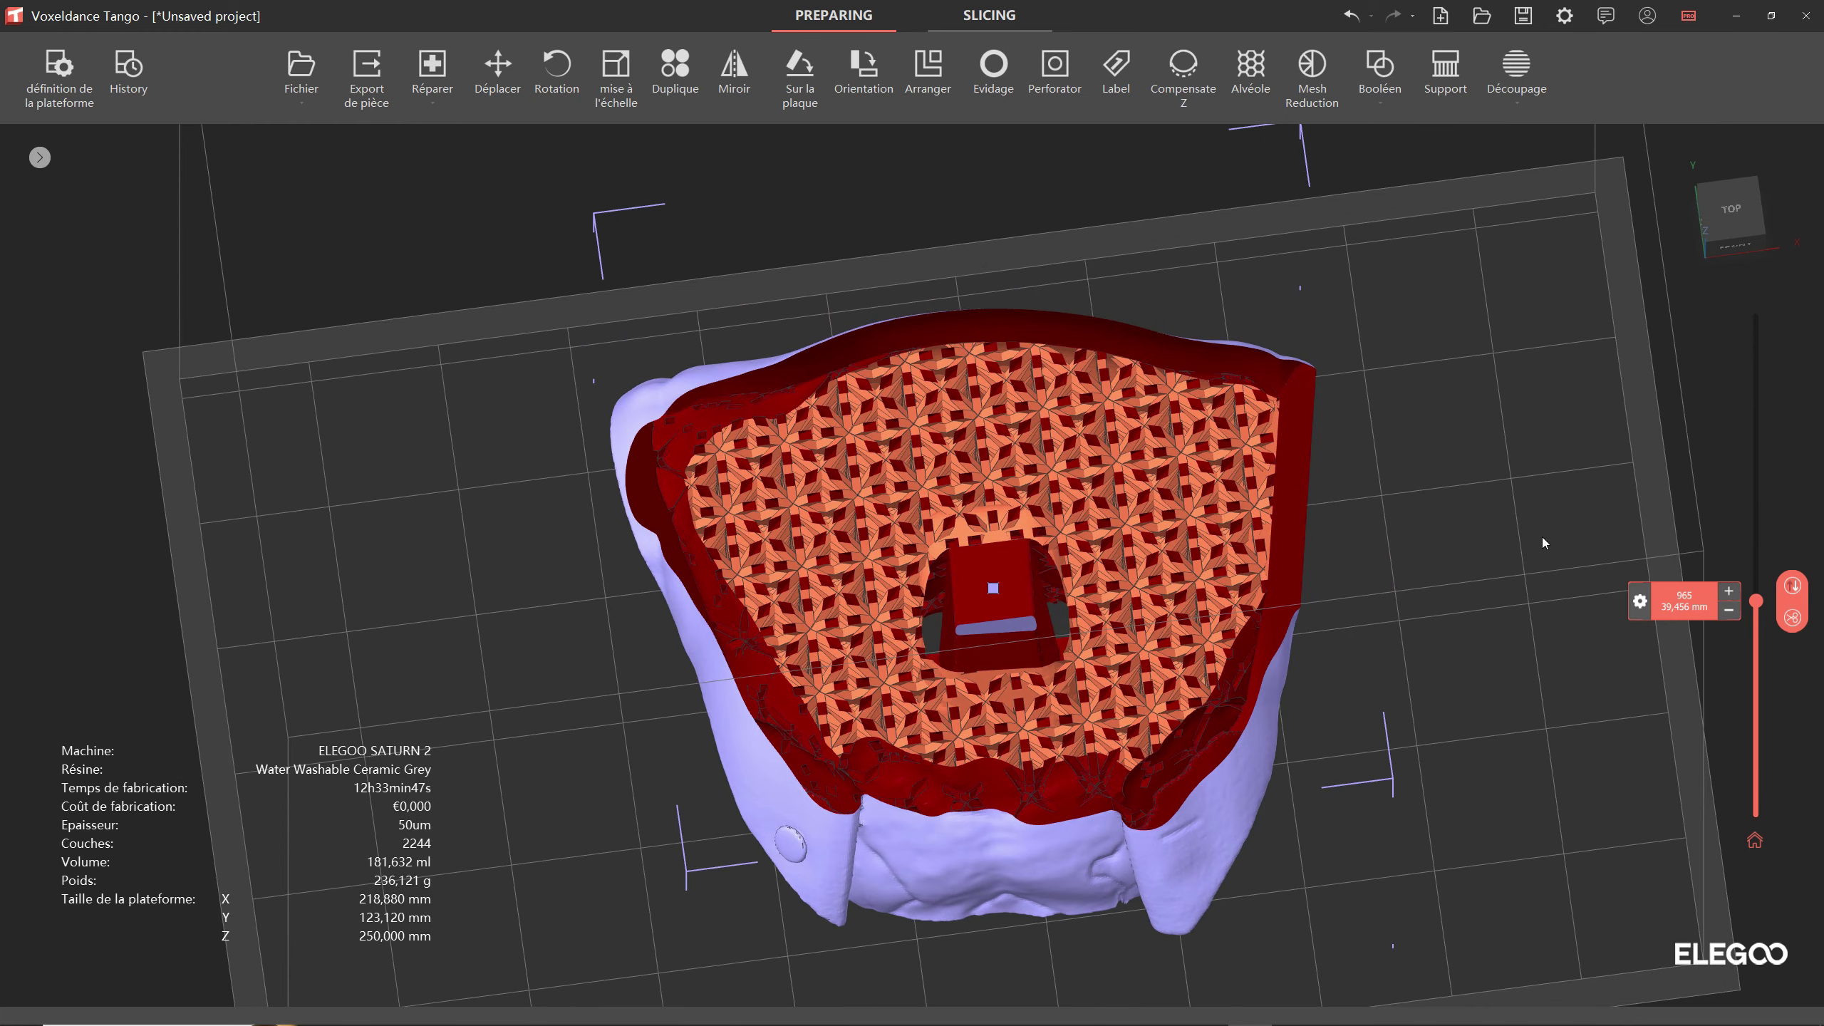
left_click_drag(1756, 600, 1753, 659)
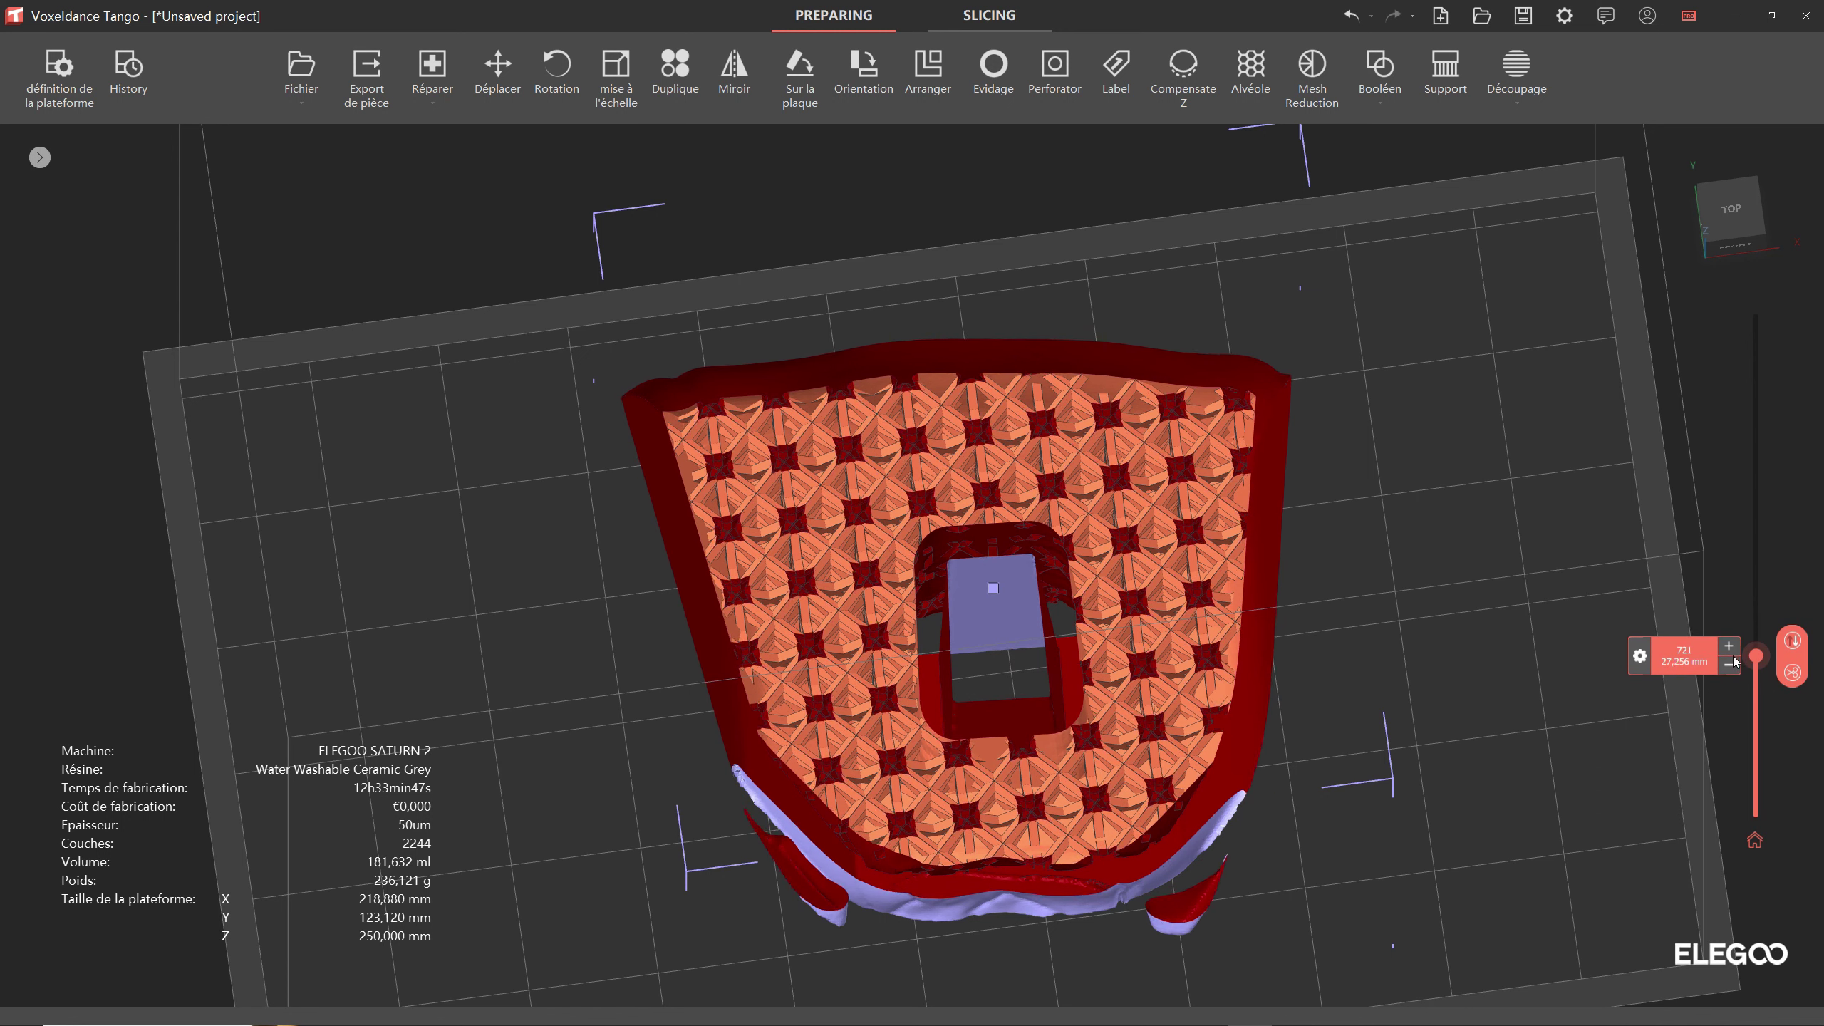
scroll(1731, 659, "up", 3)
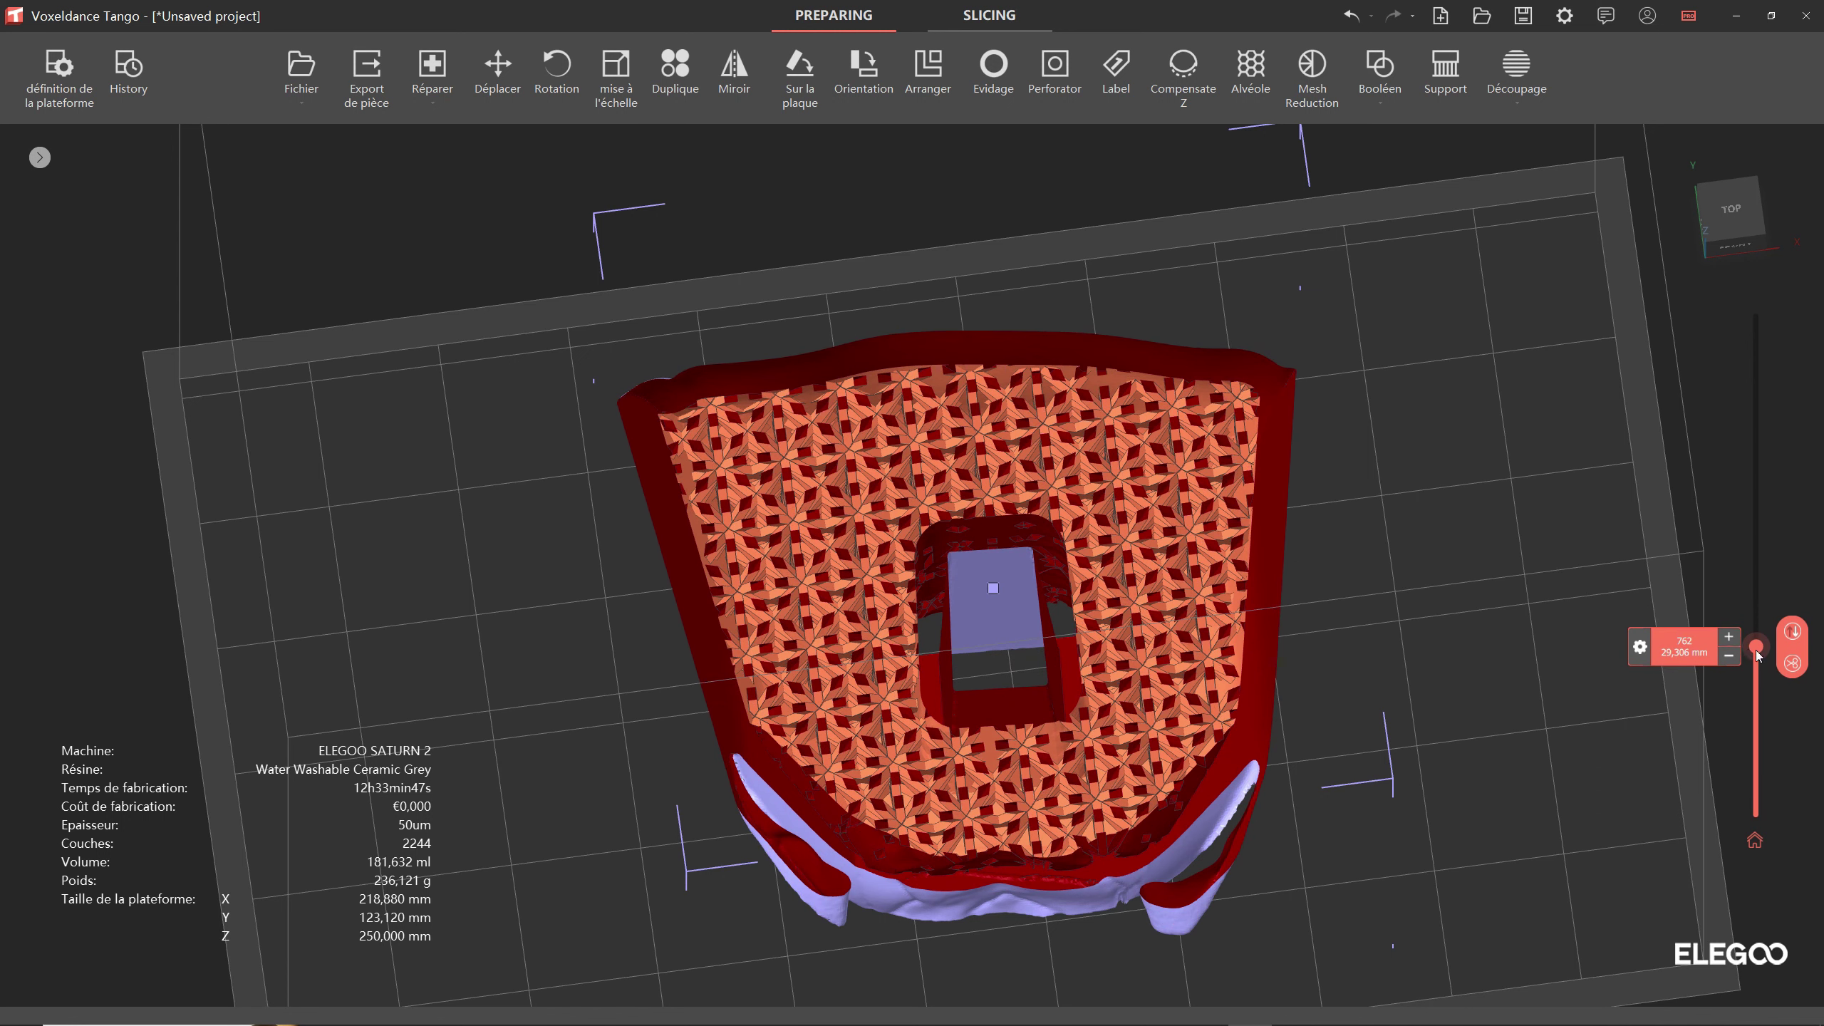
mouse_move(1756, 647)
left_mouse_down()
mouse_move(1741, 599)
mouse_move(1753, 607)
mouse_move(1755, 575)
mouse_move(1724, 608)
left_mouse_up()
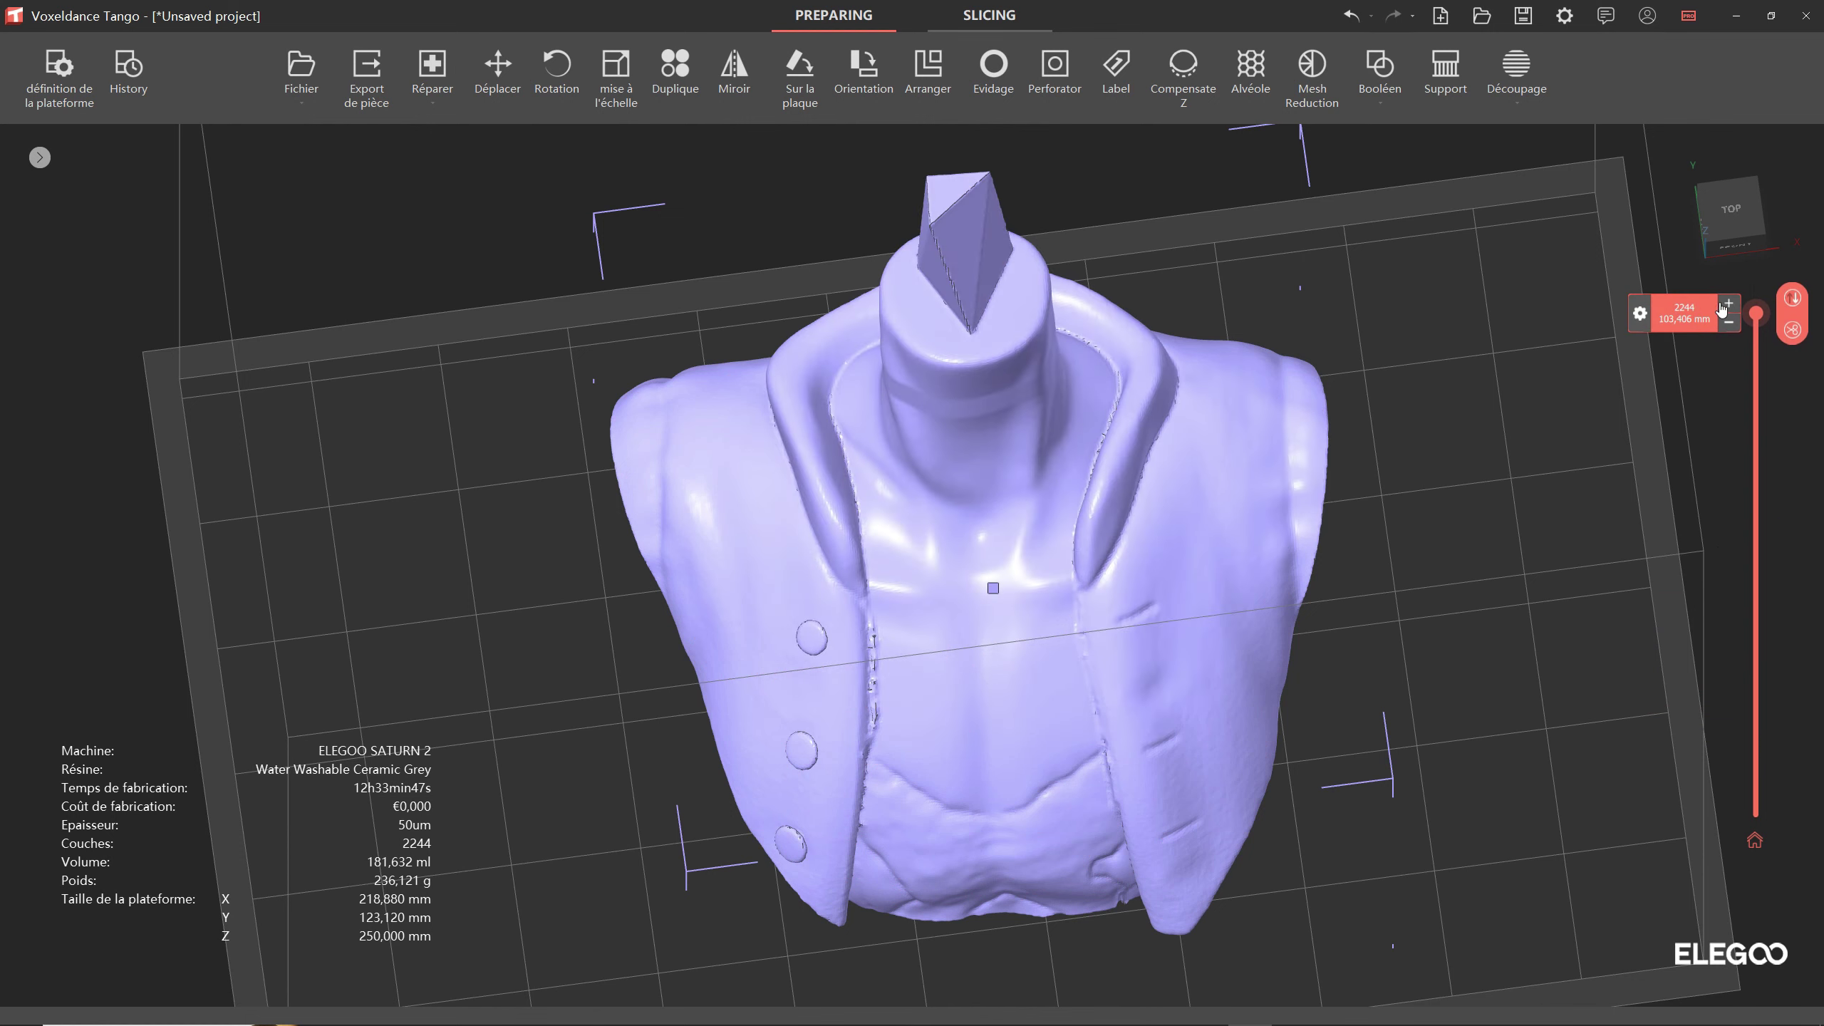
right_click_drag(1554, 654, 1547, 616)
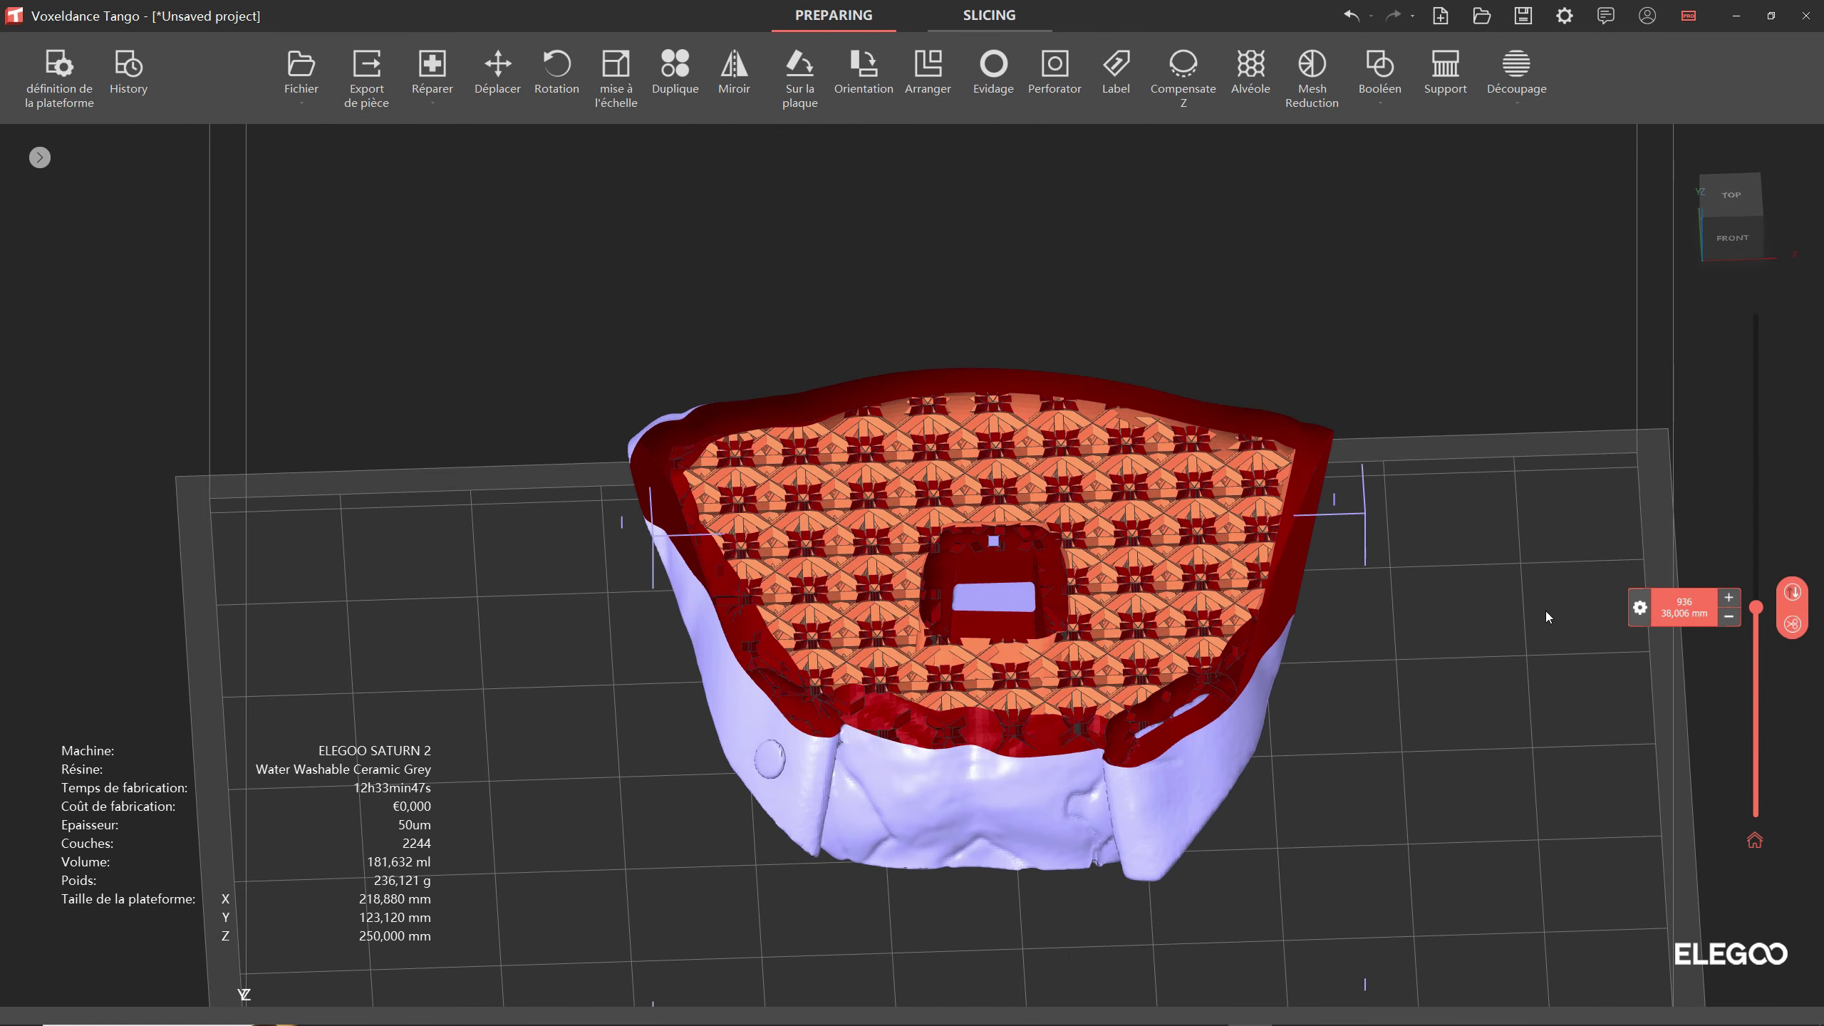
left_click(994, 68)
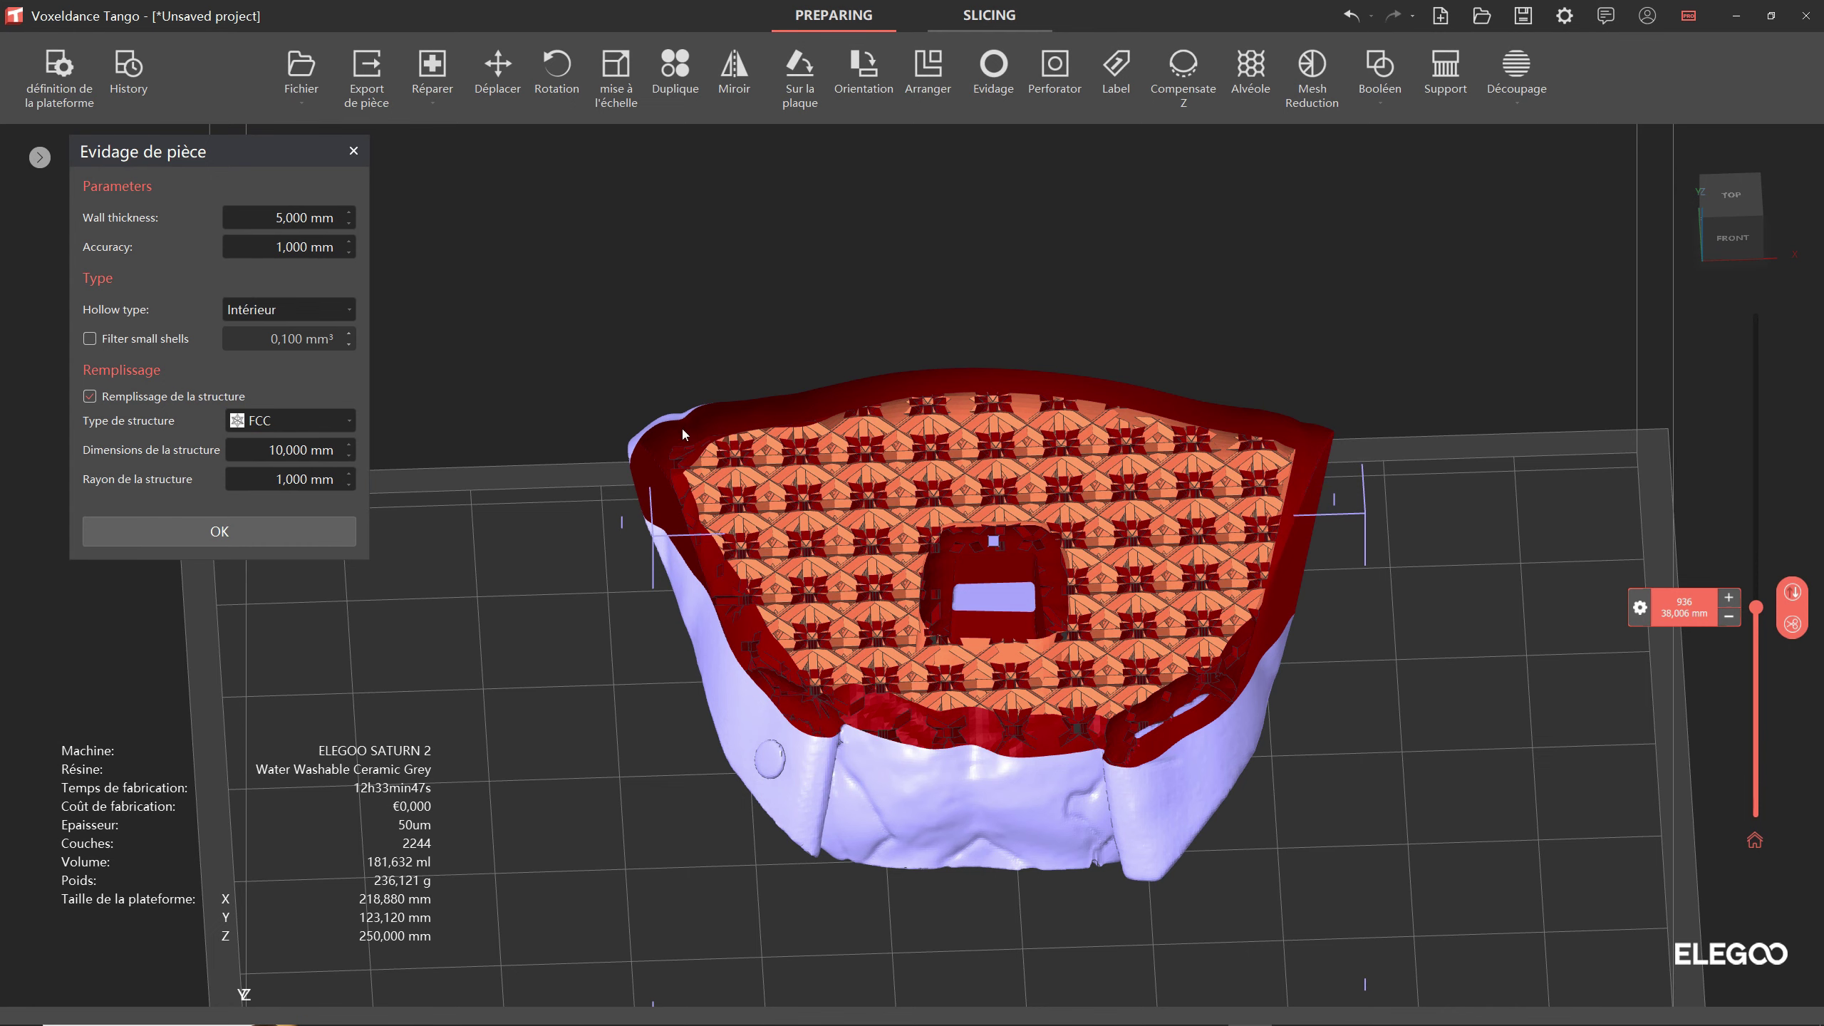
Step: Regenerate a denser BCC lattice with a smaller structure size, reaching 223,728 ml, and inspect it
mouse_move(681, 427)
right_mouse_down()
mouse_move(678, 408)
mouse_move(1427, 483)
mouse_move(1354, 450)
mouse_move(1431, 510)
right_mouse_up()
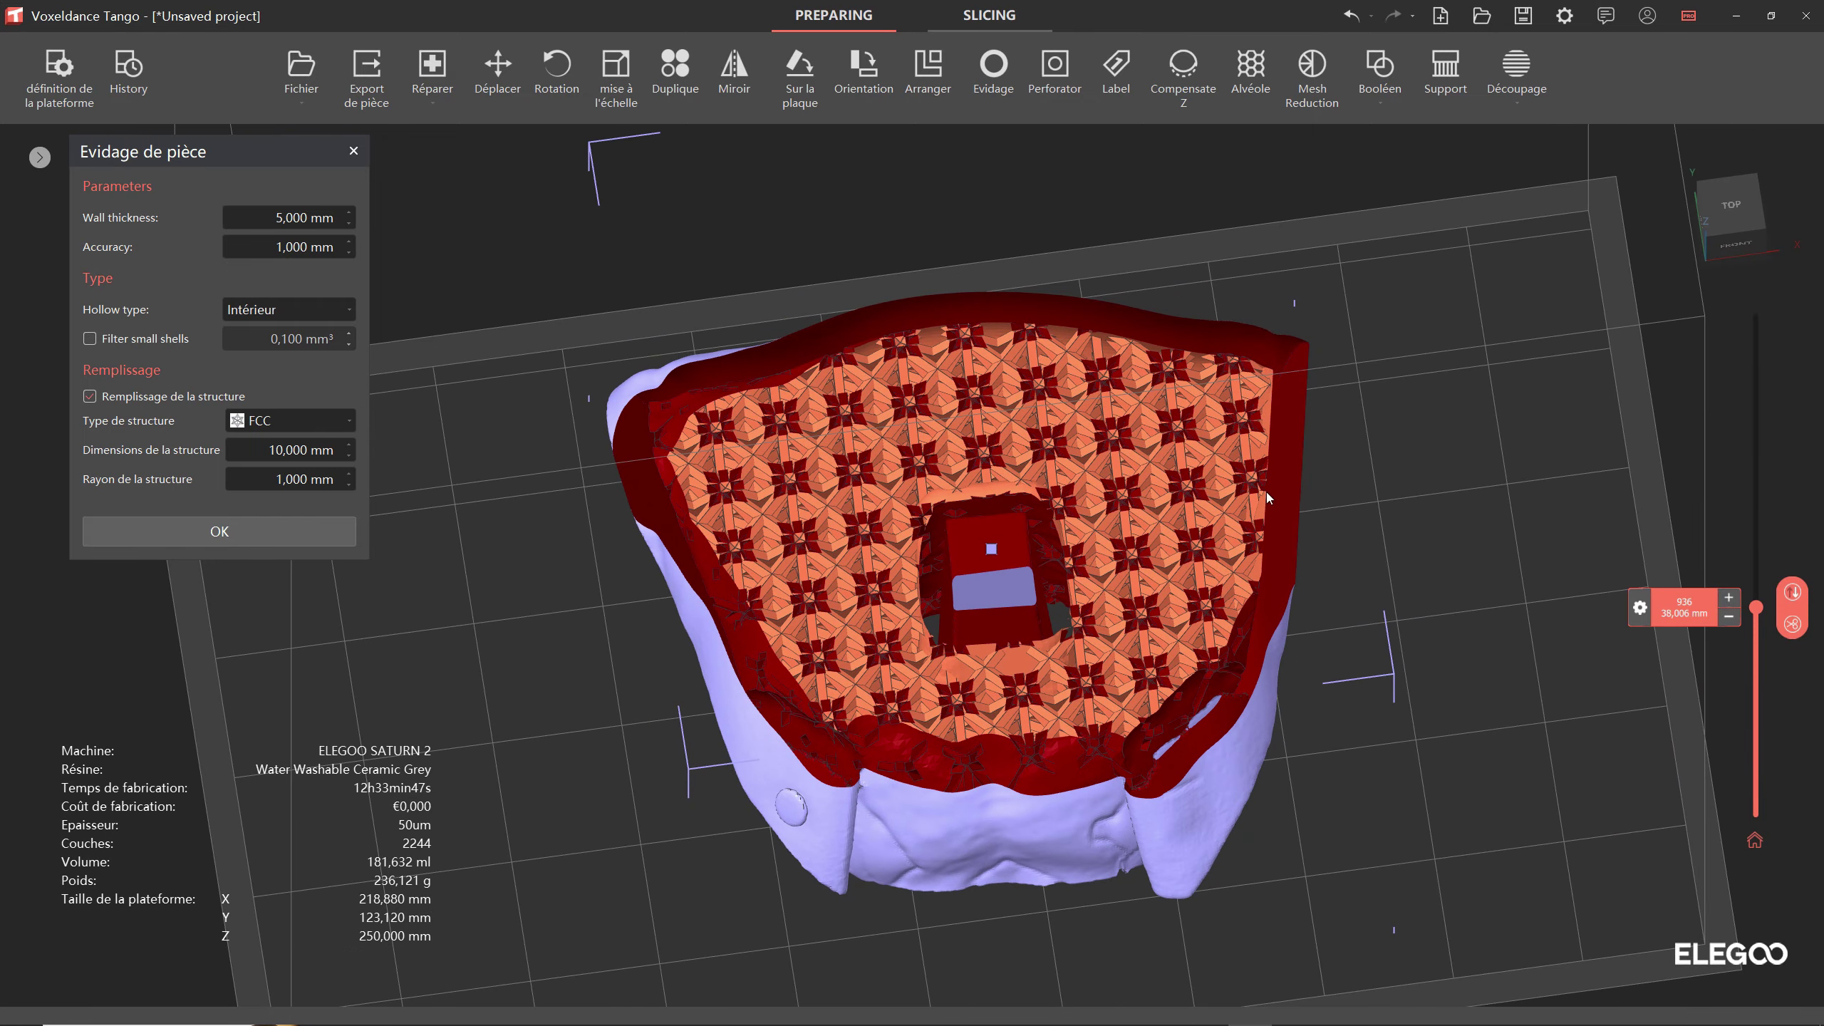
right_click_drag(1266, 493, 1348, 529)
left_click(307, 421)
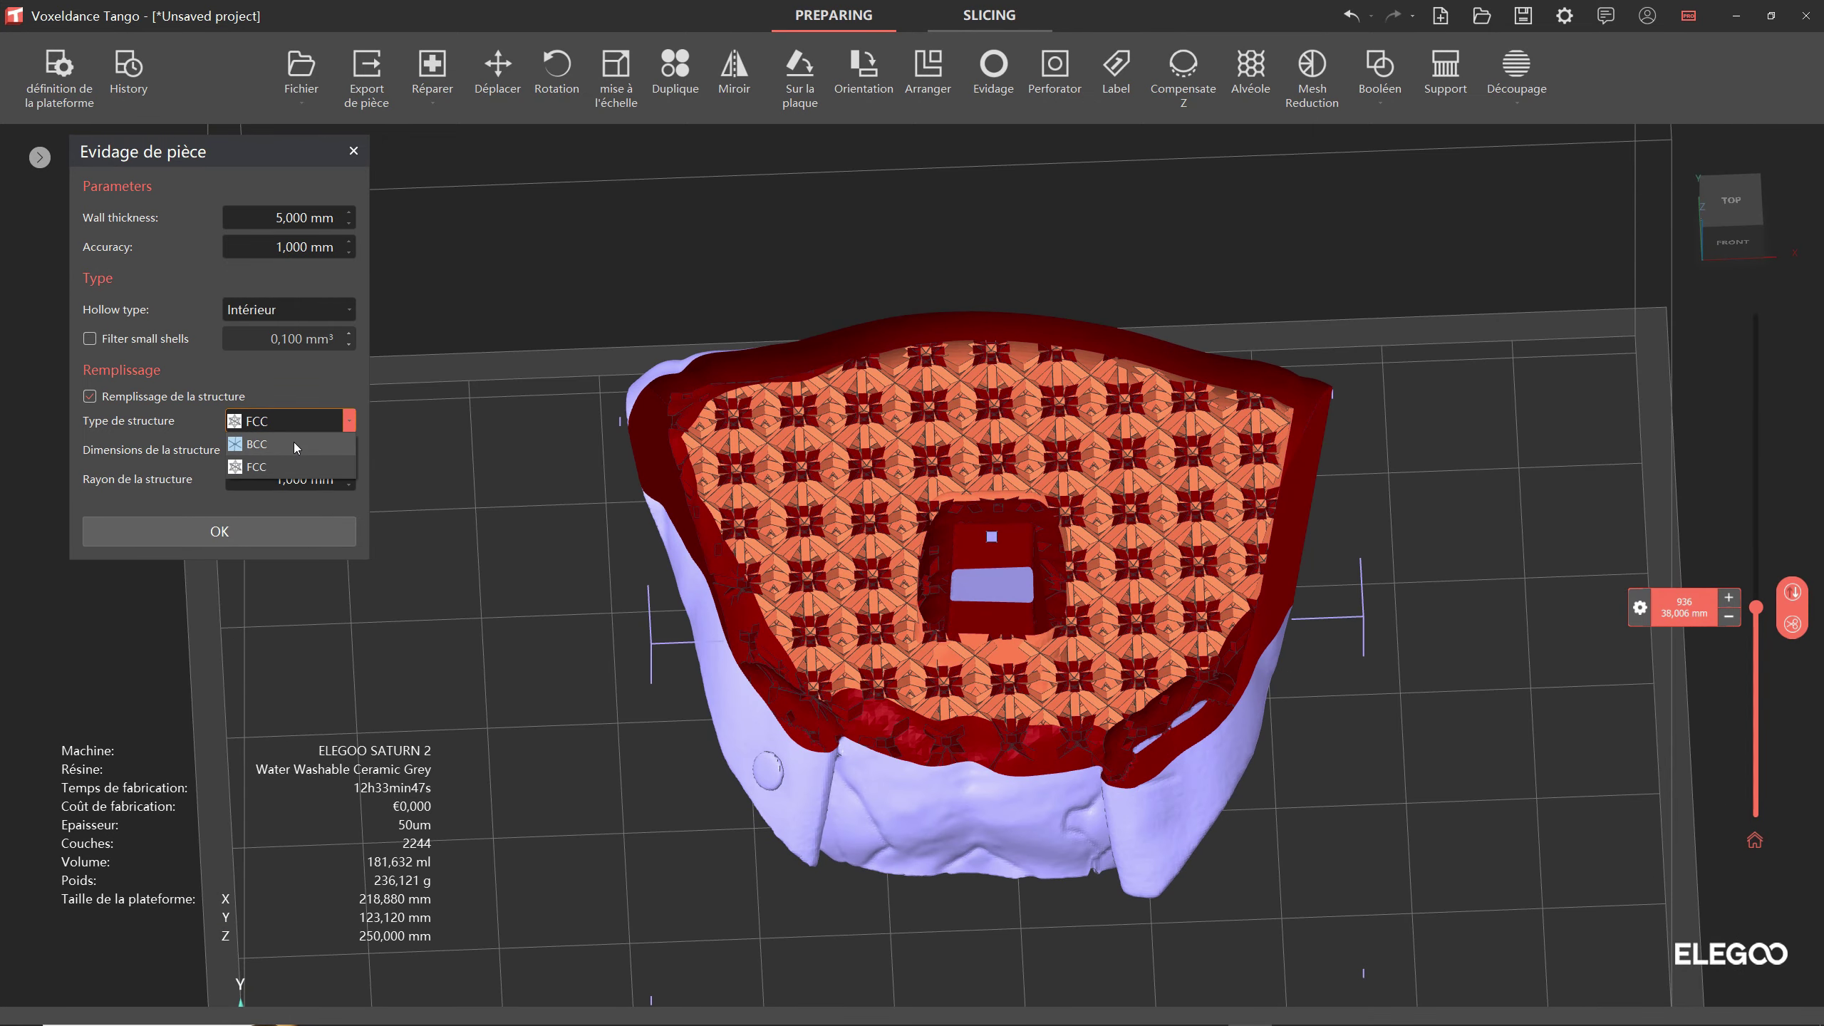
left_click(341, 471)
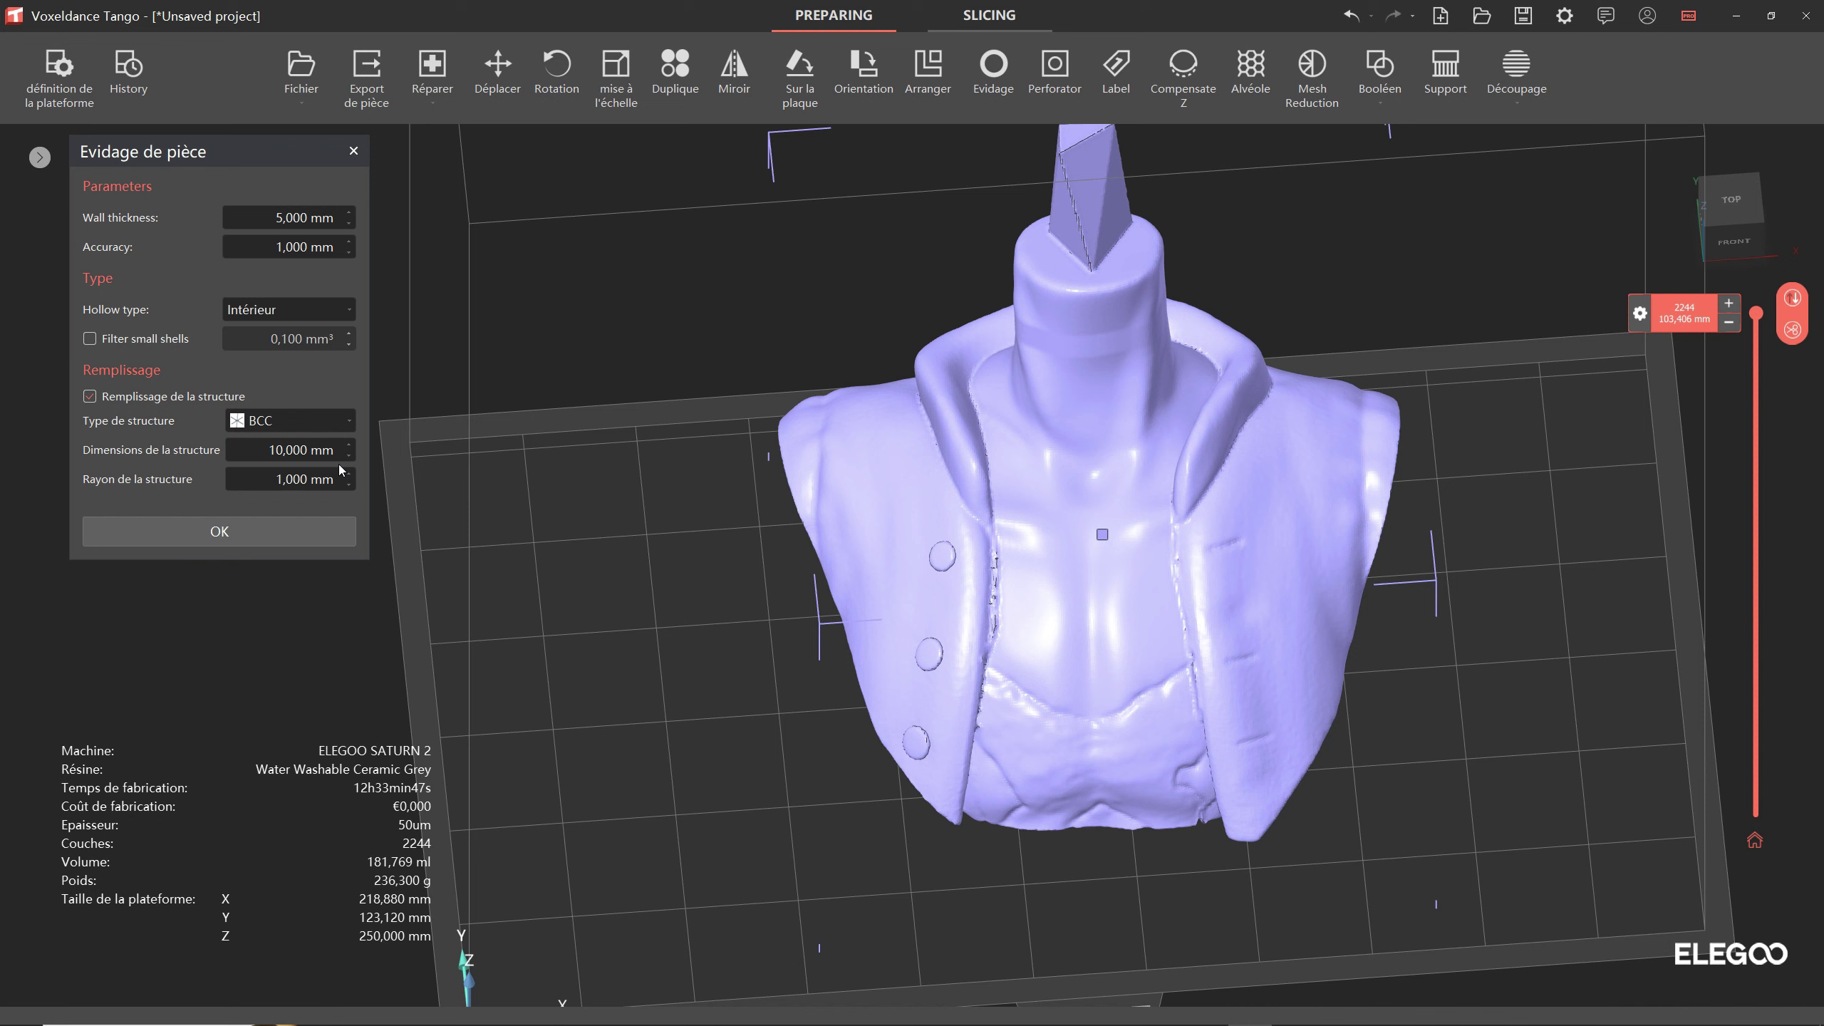
double_click(349, 459)
type("7")
left_click(314, 535)
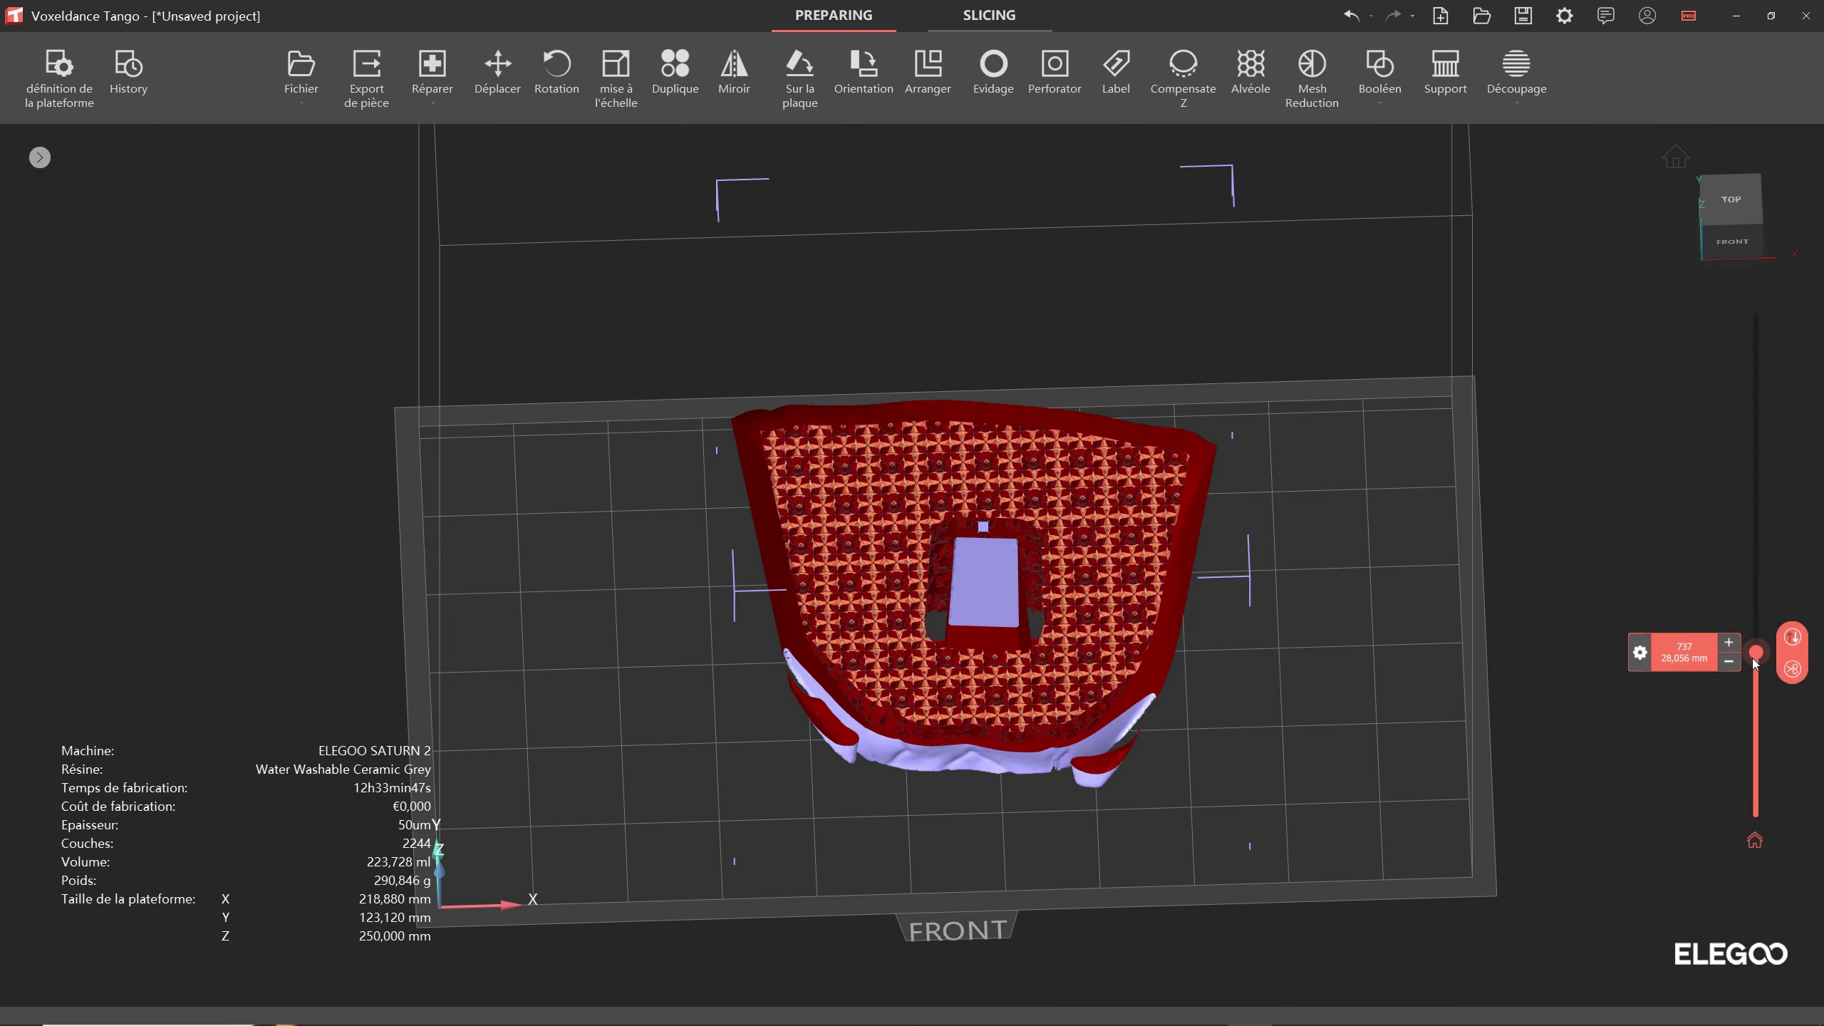
left_click_drag(1753, 659, 1747, 317)
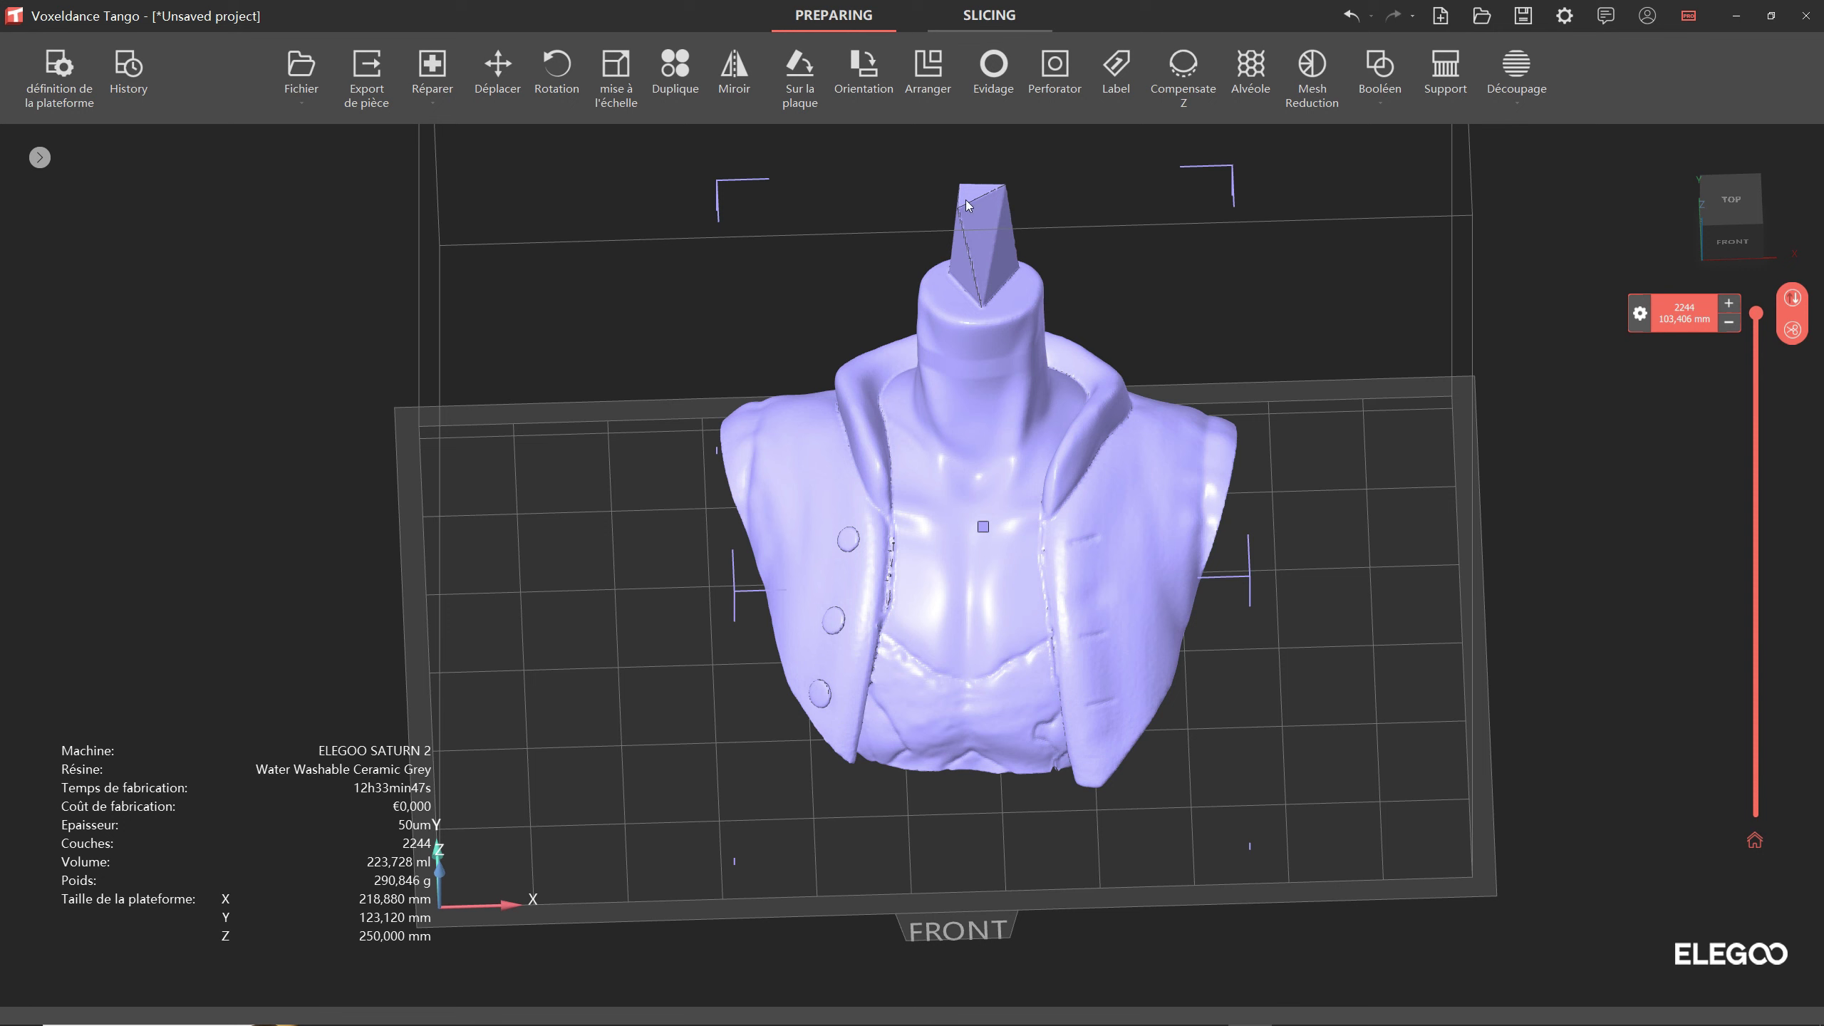
Step: Hollow the bust internally with 5 mm walls and an 18 mm BCC lattice infill
left_click(995, 72)
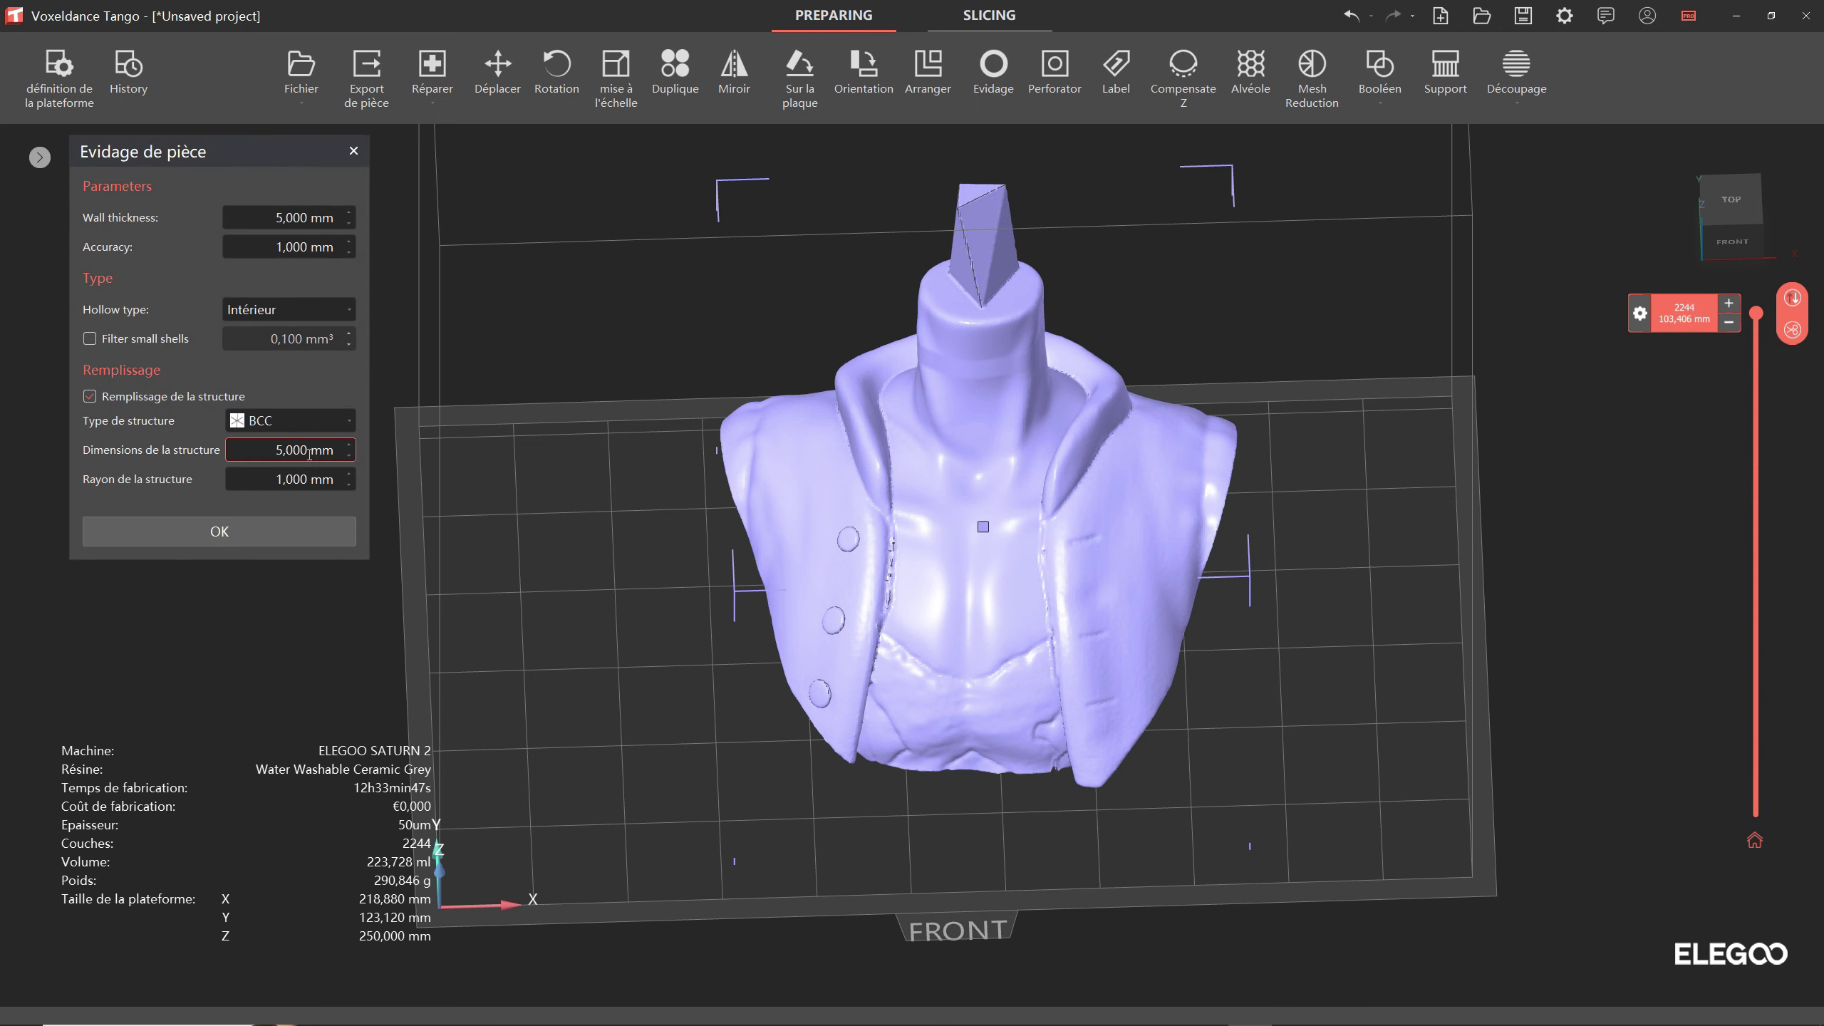
mouse_move(1281, 565)
right_mouse_down()
mouse_move(1320, 439)
mouse_move(1280, 488)
right_mouse_up()
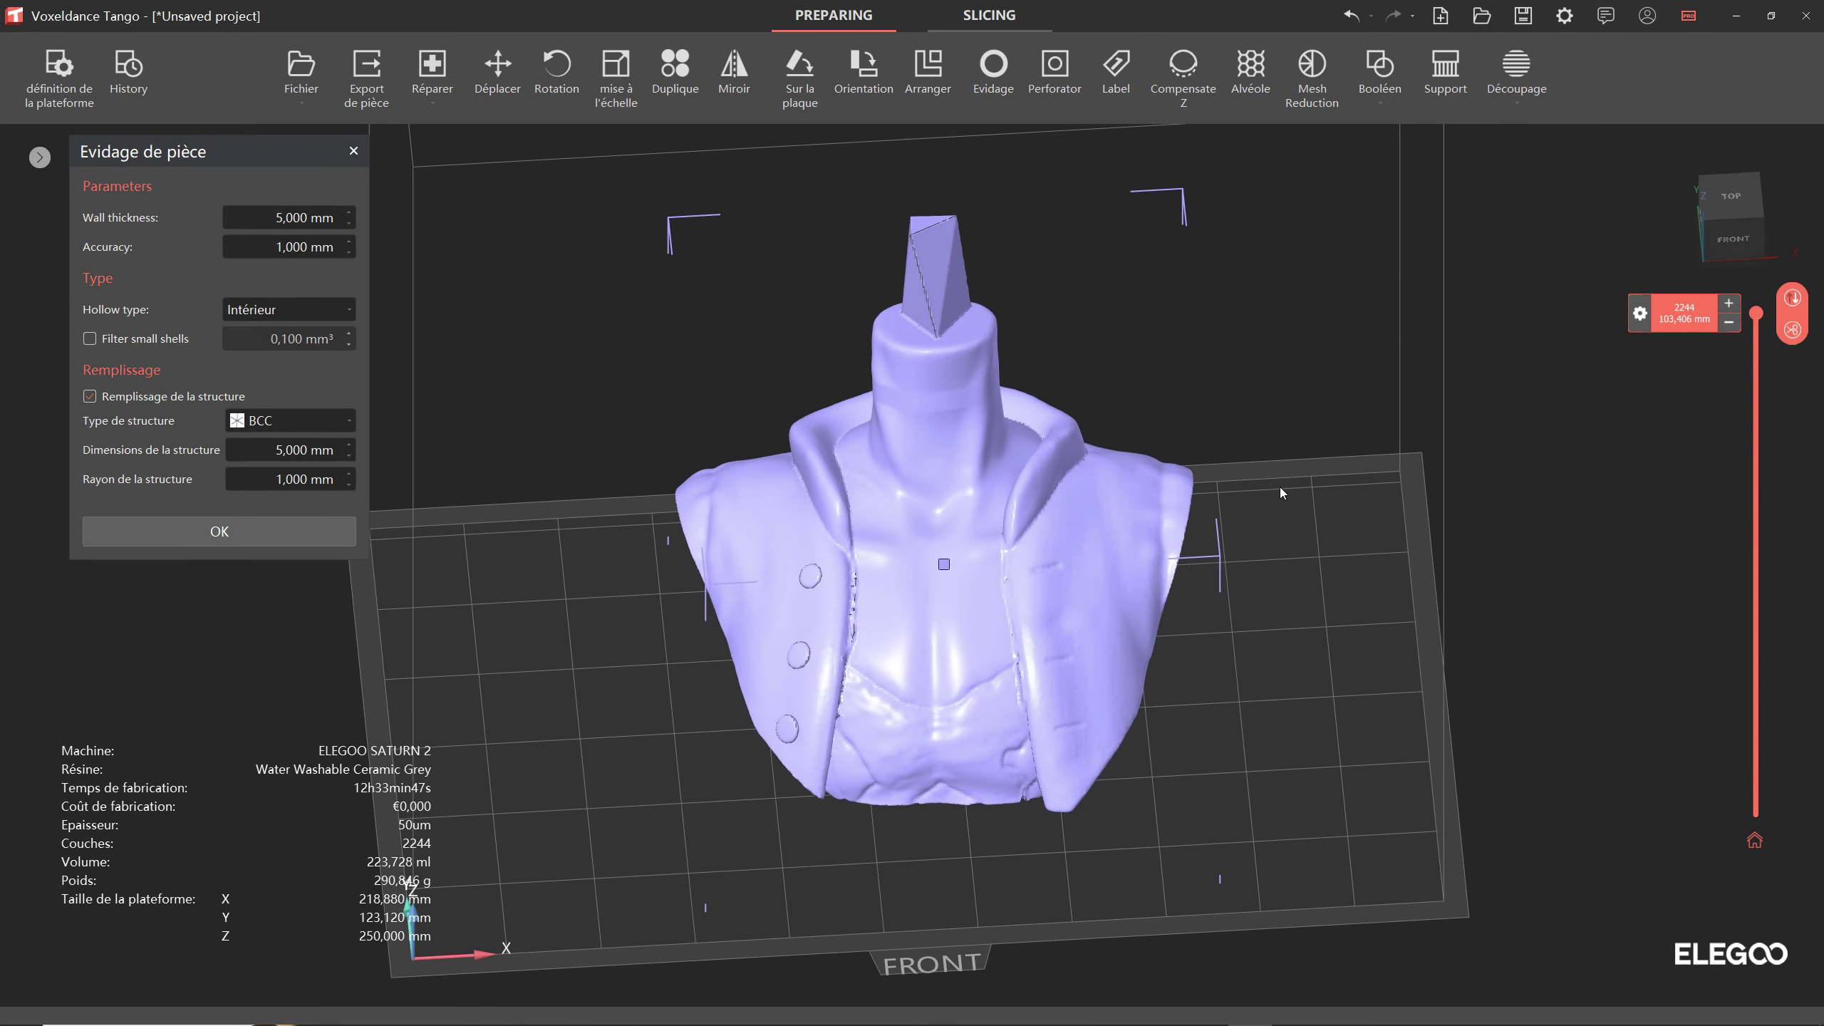
mouse_move(1314, 551)
right_mouse_down()
mouse_move(1354, 545)
mouse_move(1199, 553)
right_mouse_up()
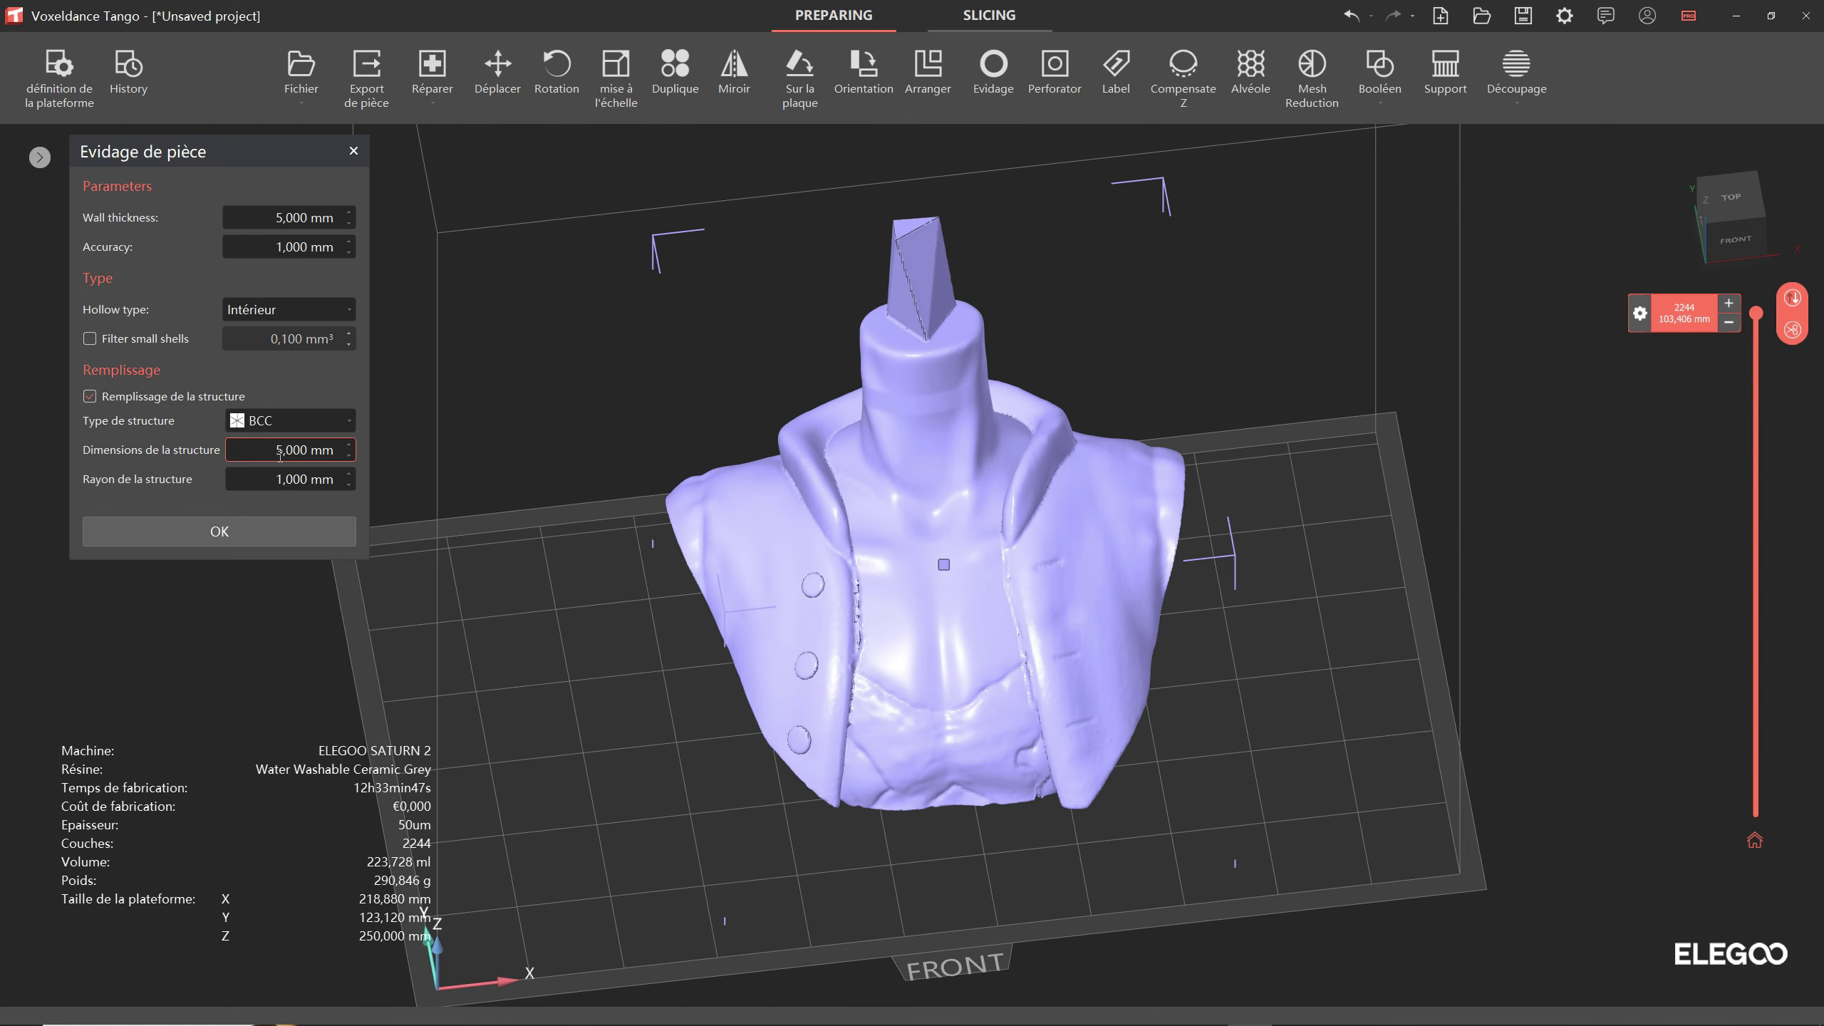
double_click(352, 449)
type("8")
type("18")
left_click(291, 542)
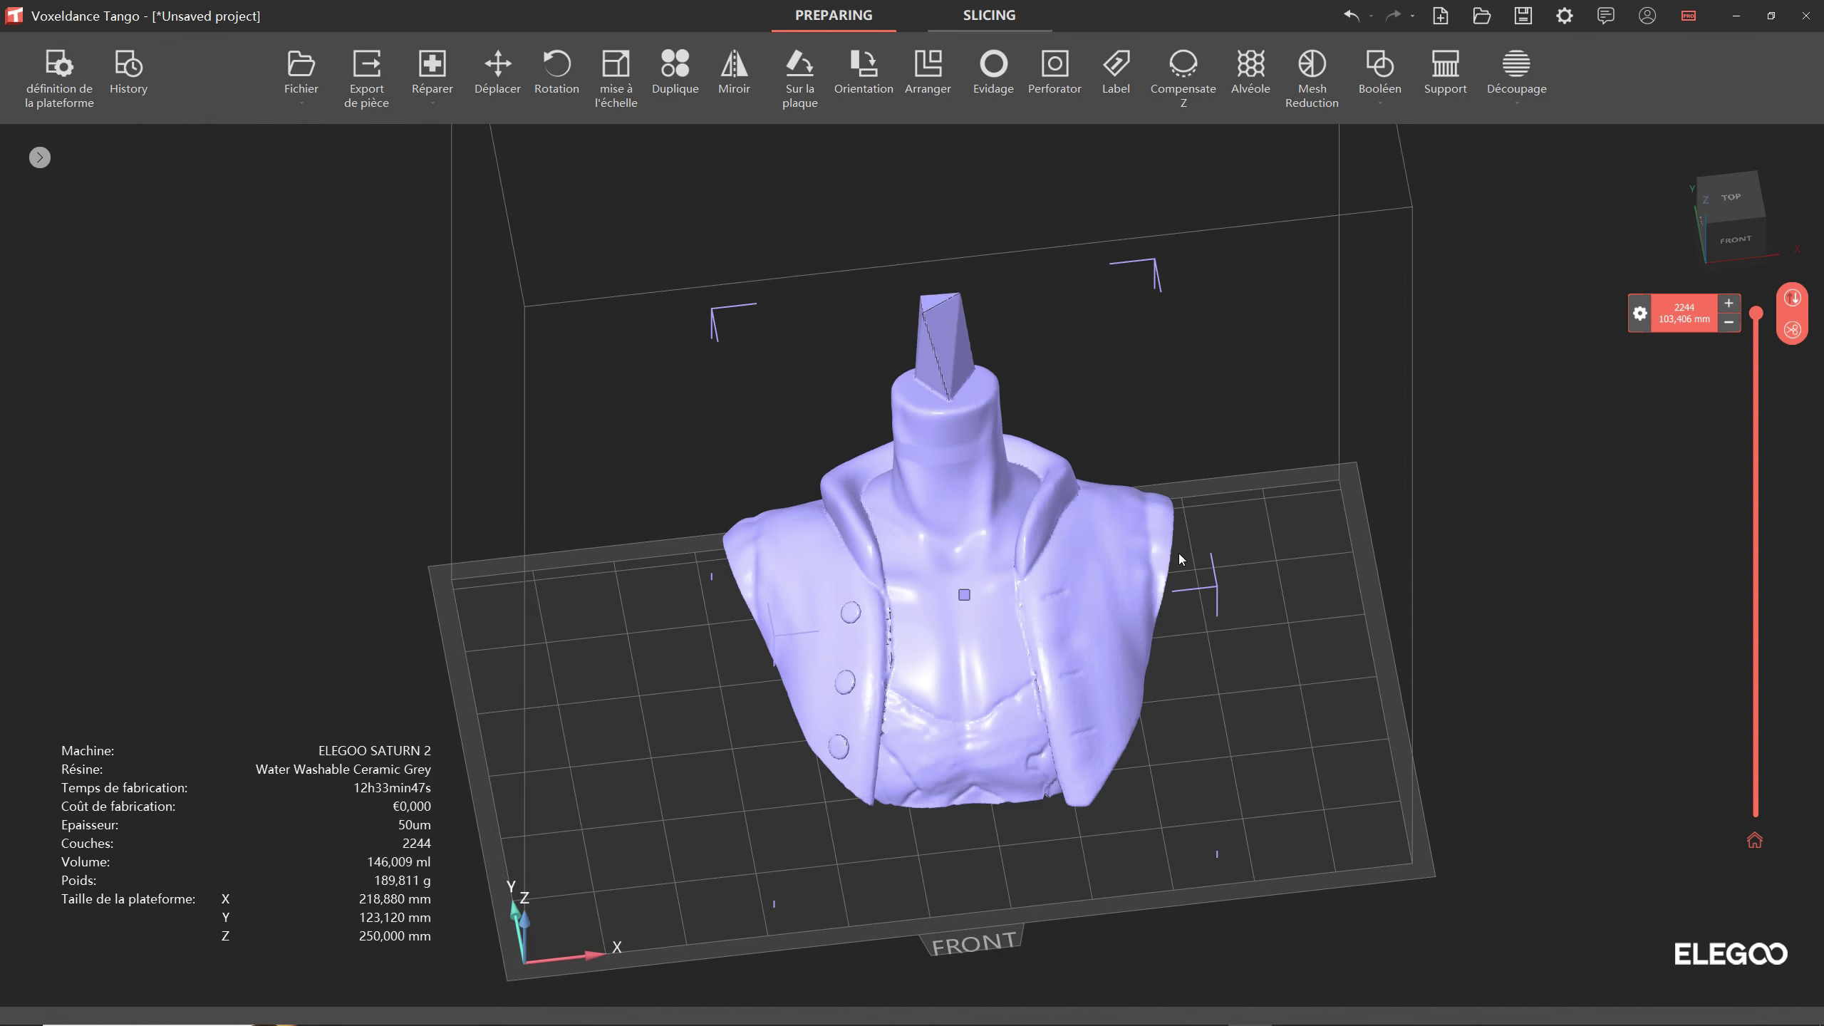
left_click_drag(1756, 314, 1758, 623)
mouse_move(1593, 592)
right_mouse_down()
mouse_move(1411, 653)
mouse_move(1500, 612)
mouse_move(1491, 574)
mouse_move(1334, 588)
mouse_move(1302, 610)
mouse_move(1343, 613)
right_mouse_up()
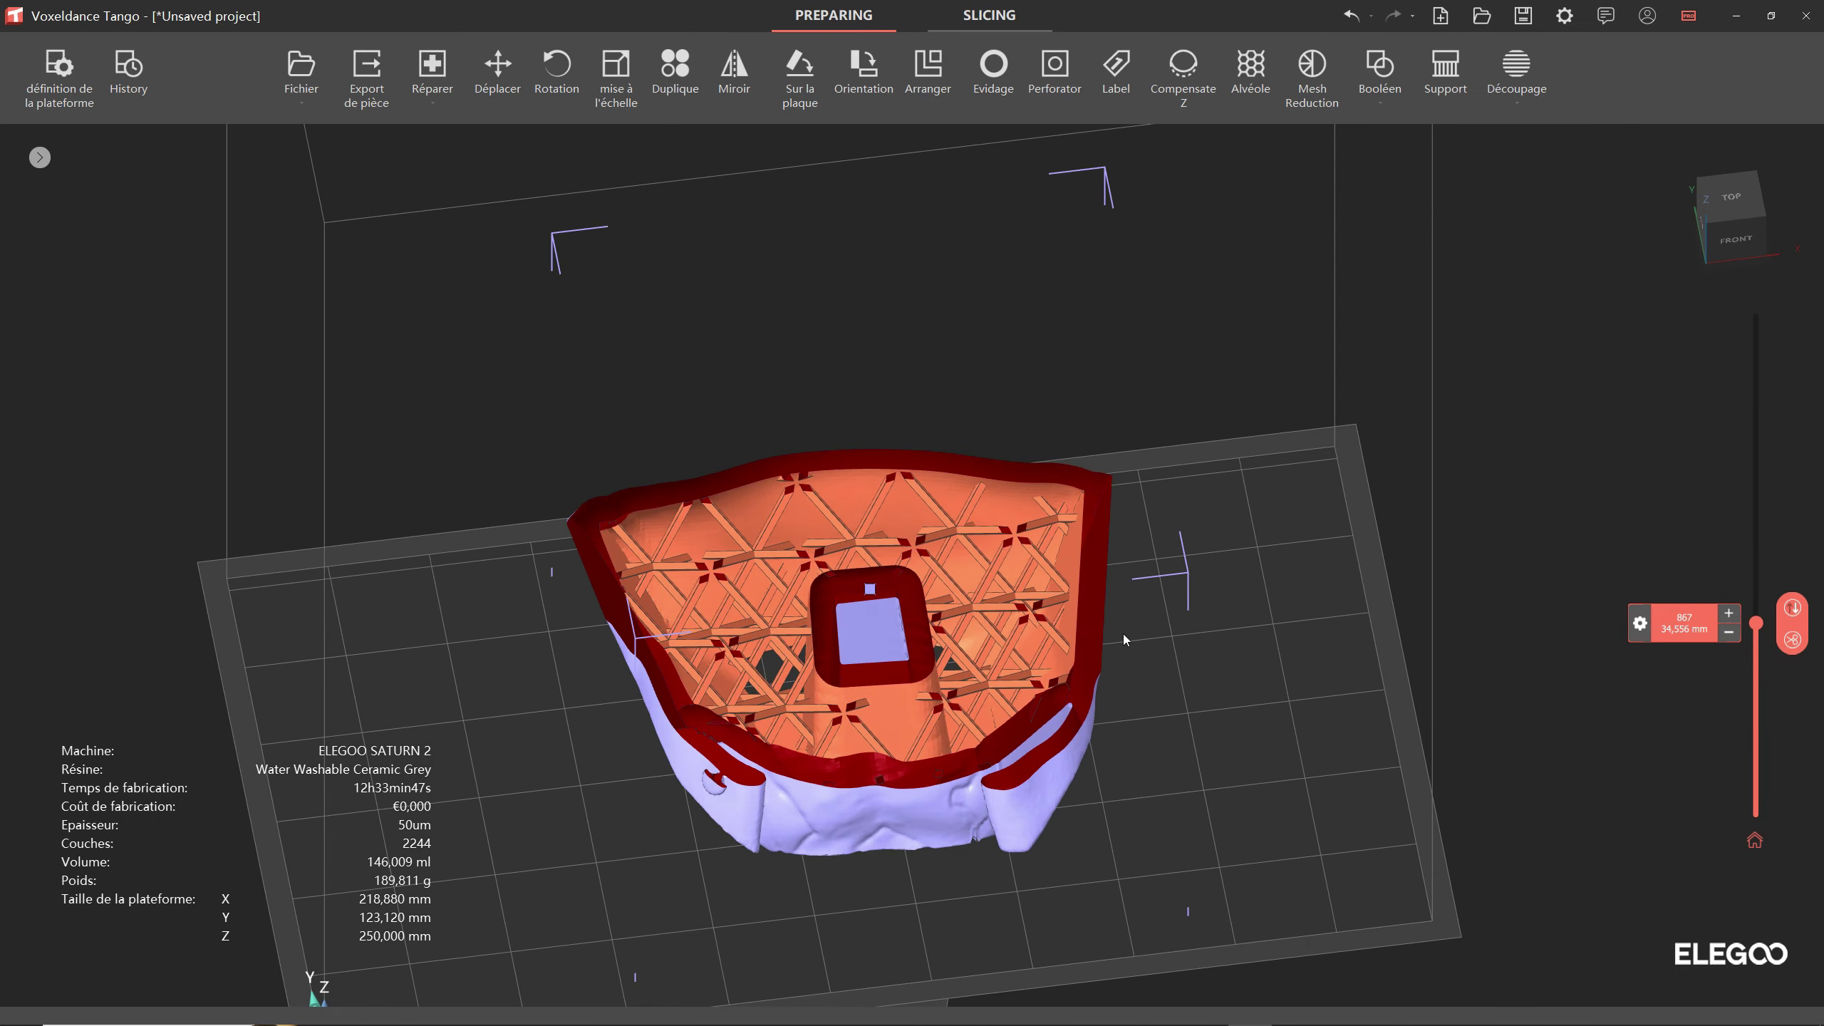
middle_click_drag(1325, 712, 1370, 712)
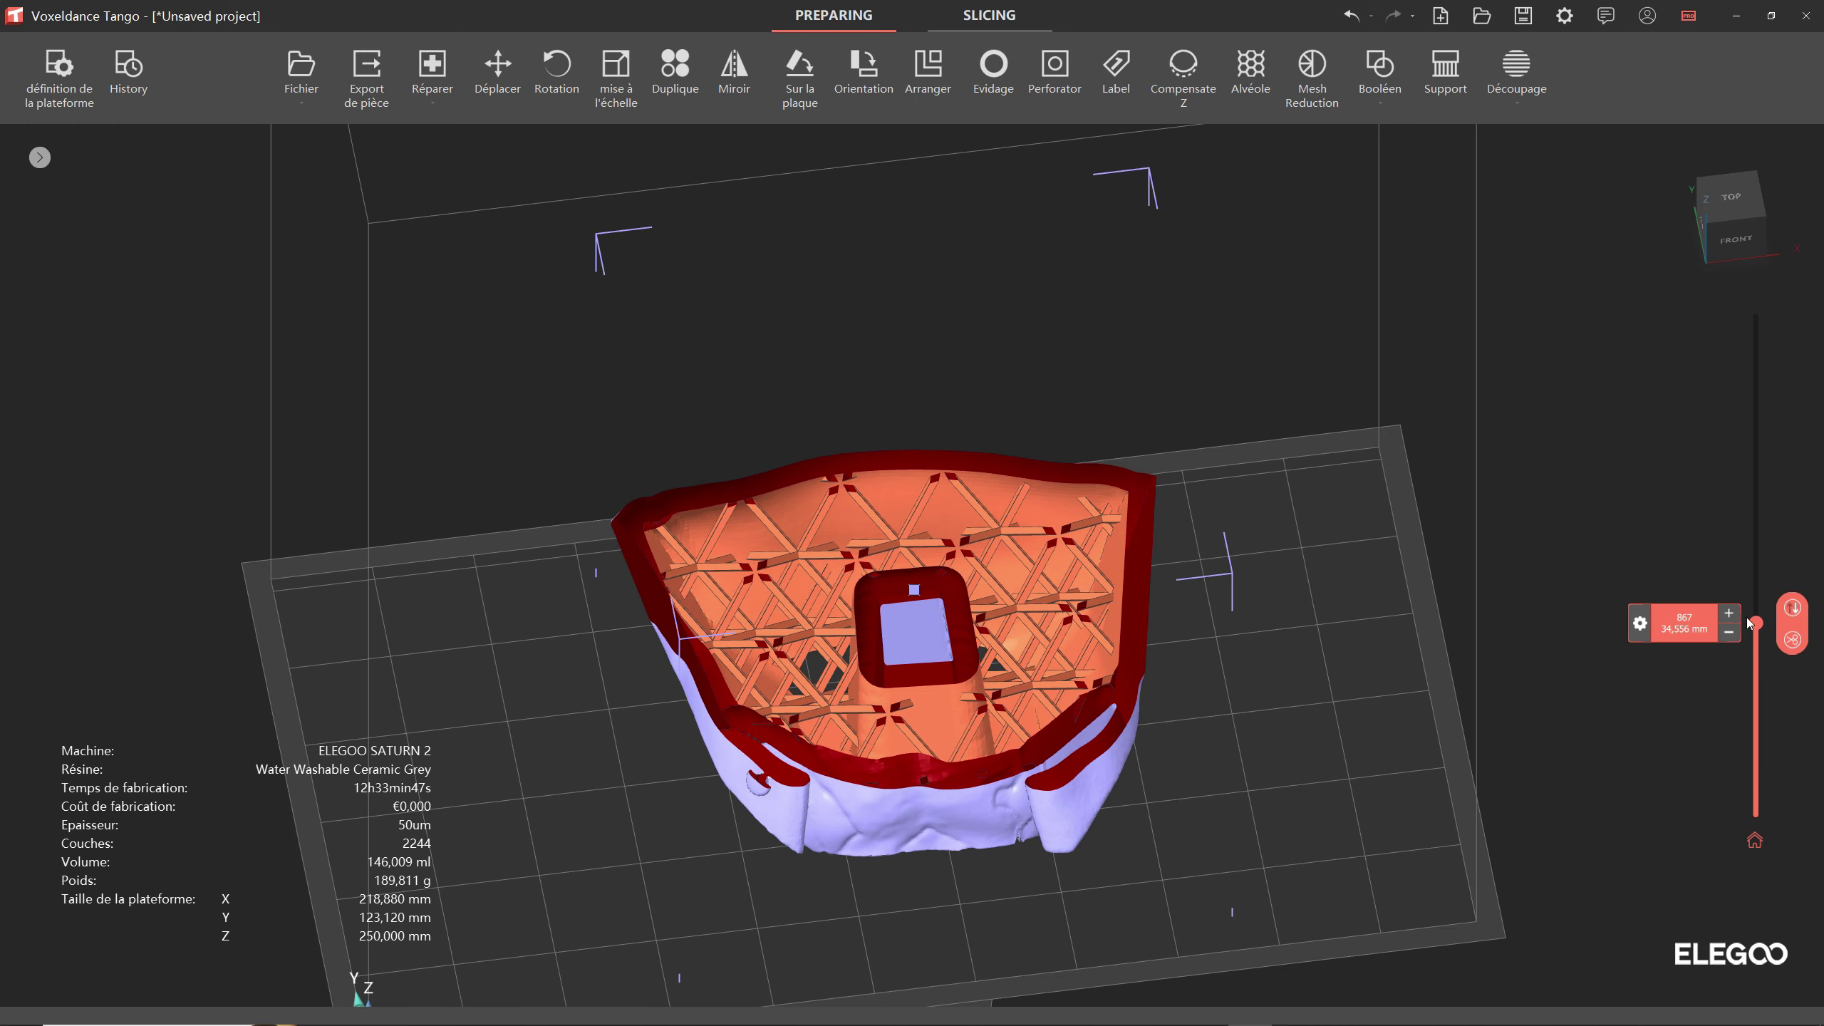
mouse_move(1756, 624)
left_mouse_down()
mouse_move(1730, 589)
mouse_move(1730, 310)
left_mouse_up()
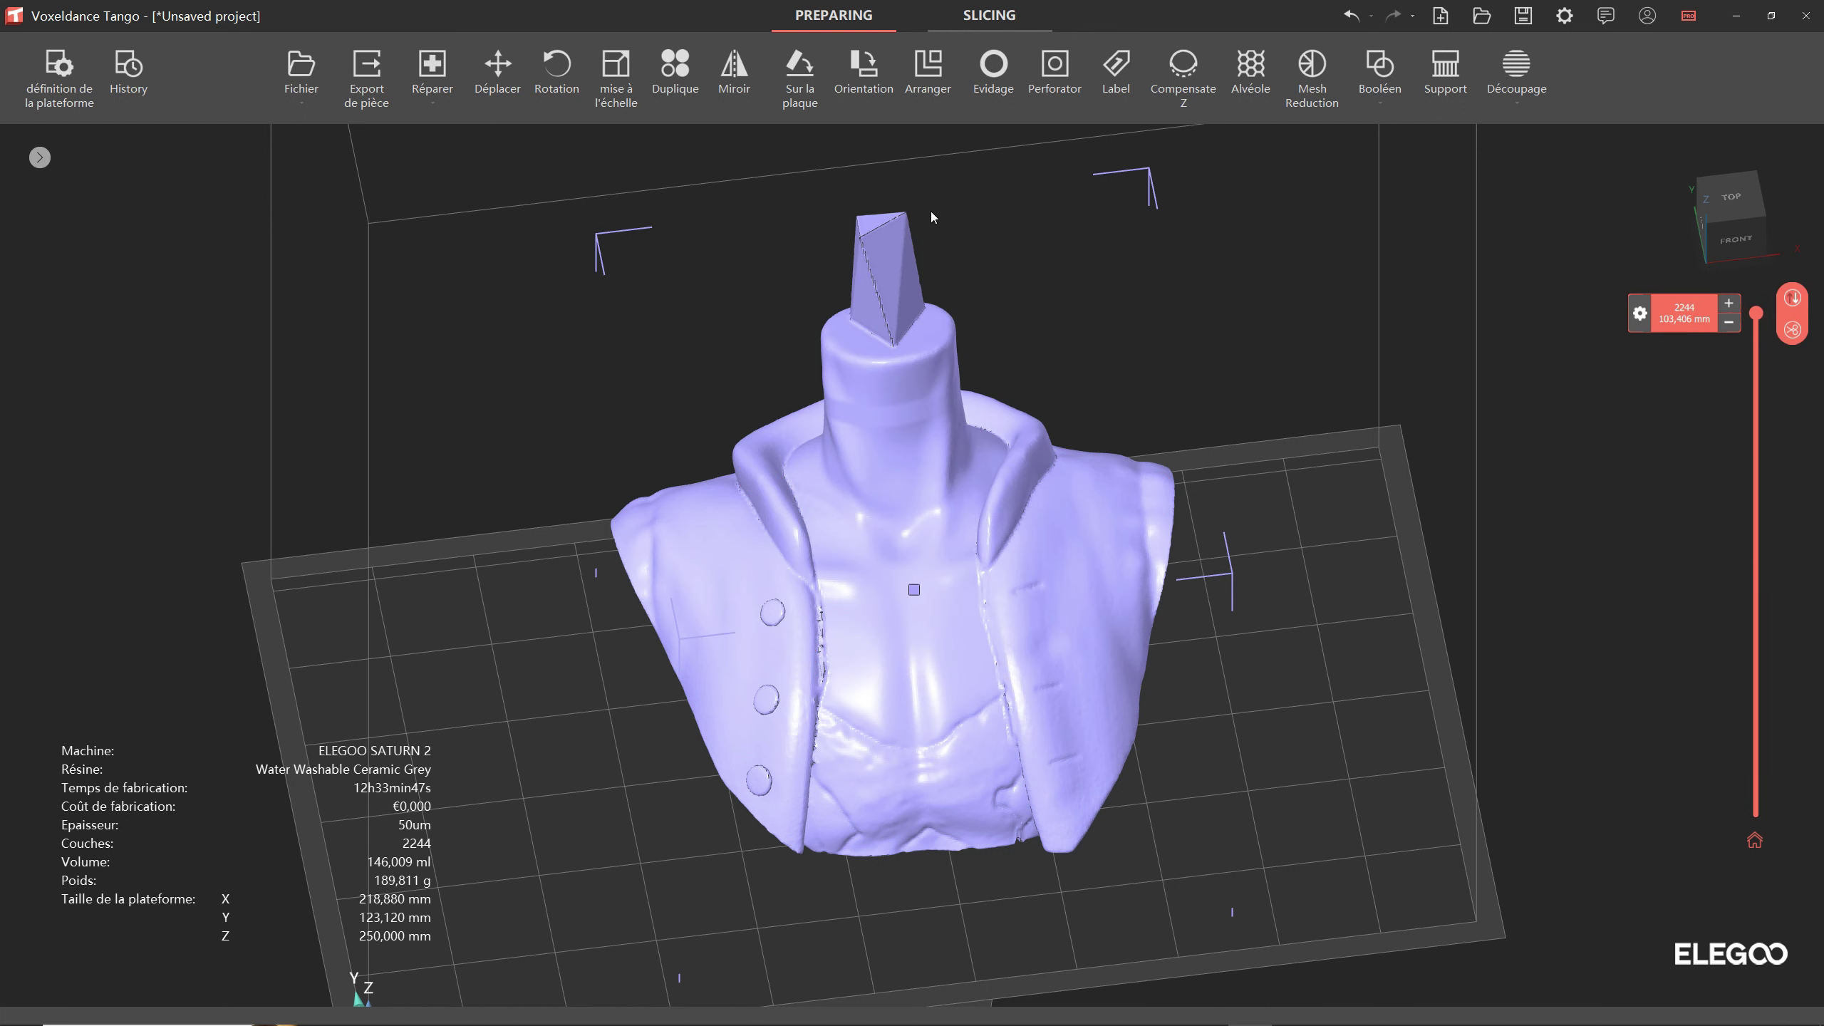
mouse_move(1732, 216)
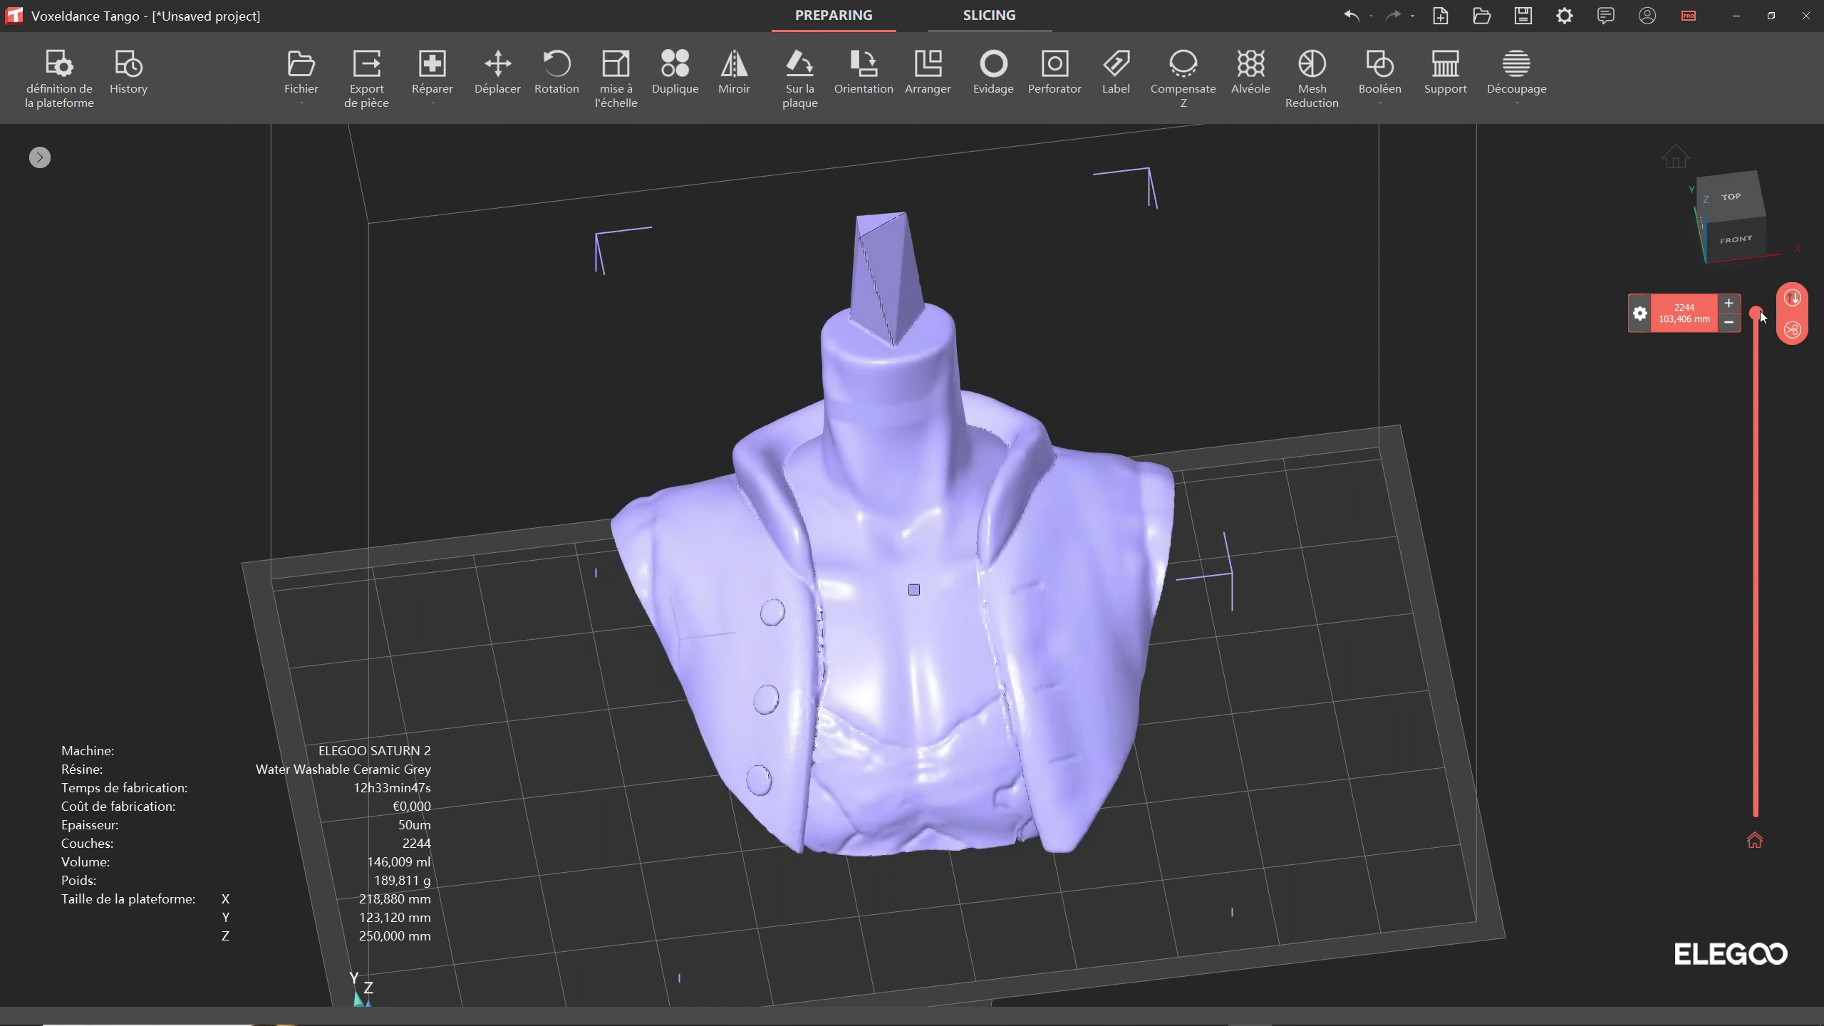
mouse_move(1756, 313)
left_mouse_down()
mouse_move(1755, 704)
mouse_move(1730, 264)
left_mouse_up()
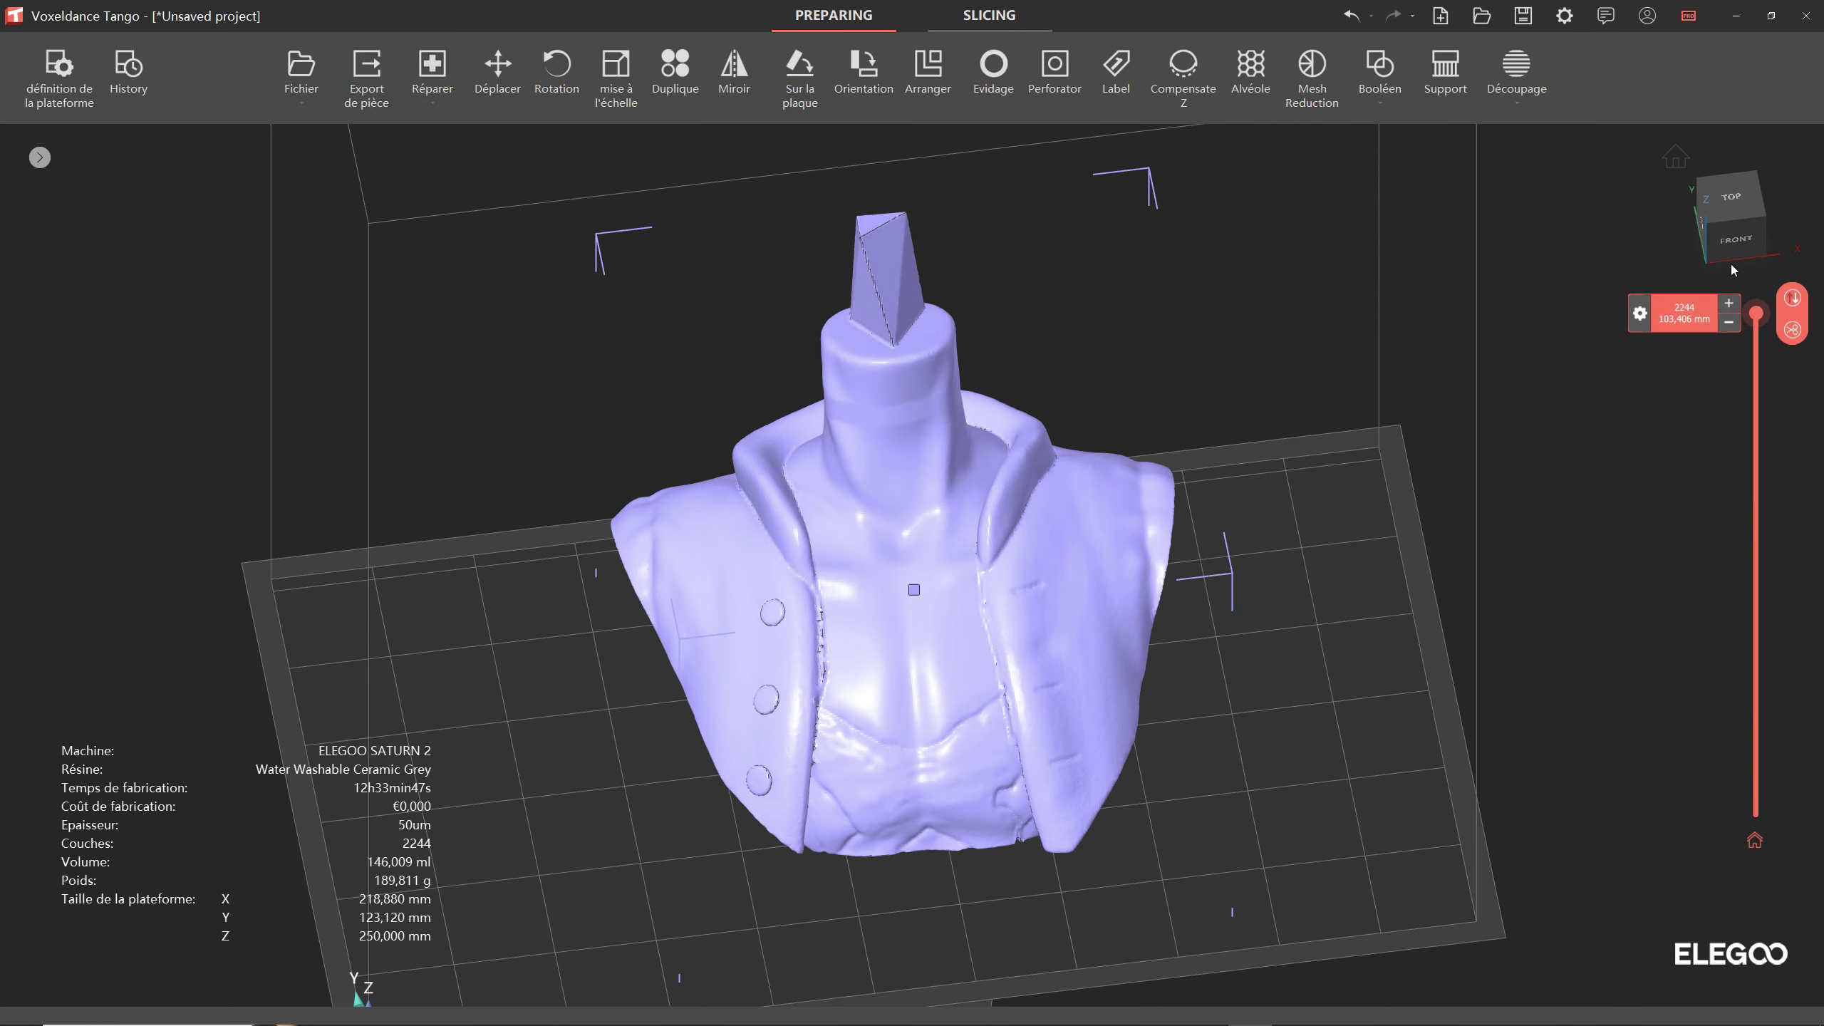
Step: Re-hollow the bust with the BCC lattice cell size reduced to 10 mm
left_click(939, 94)
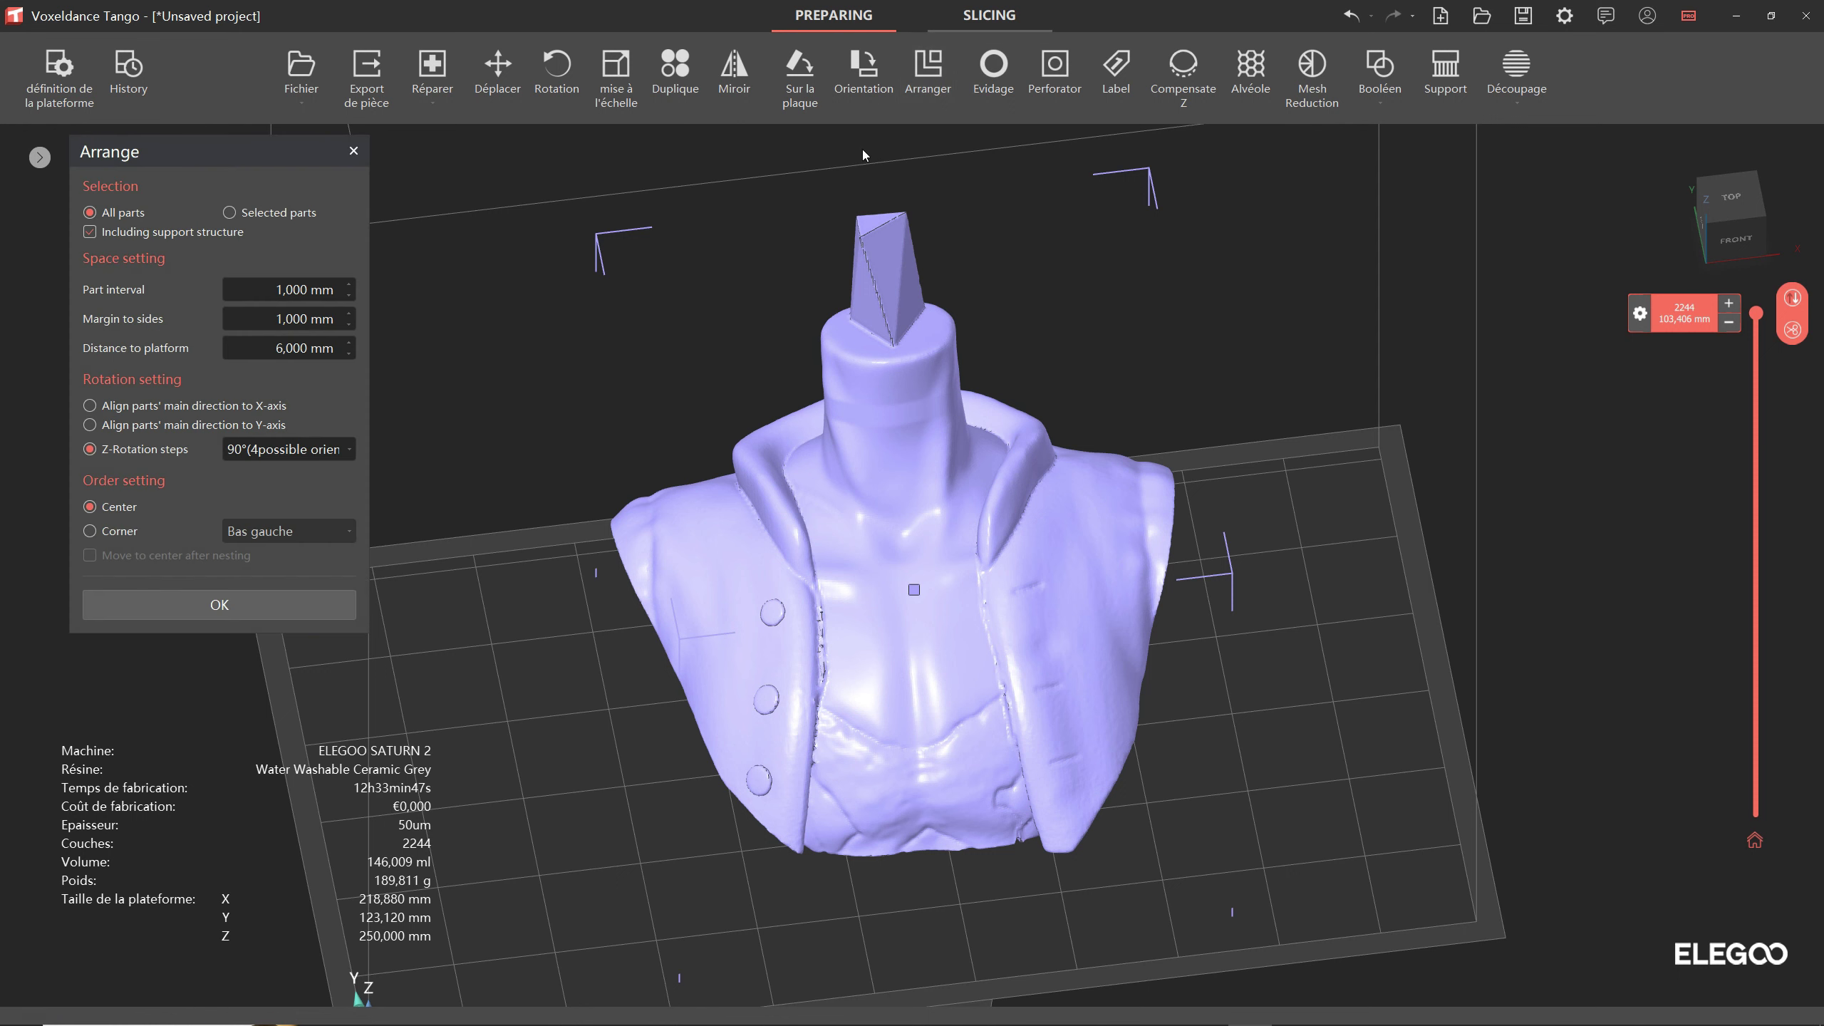
left_click(995, 79)
left_click(352, 457)
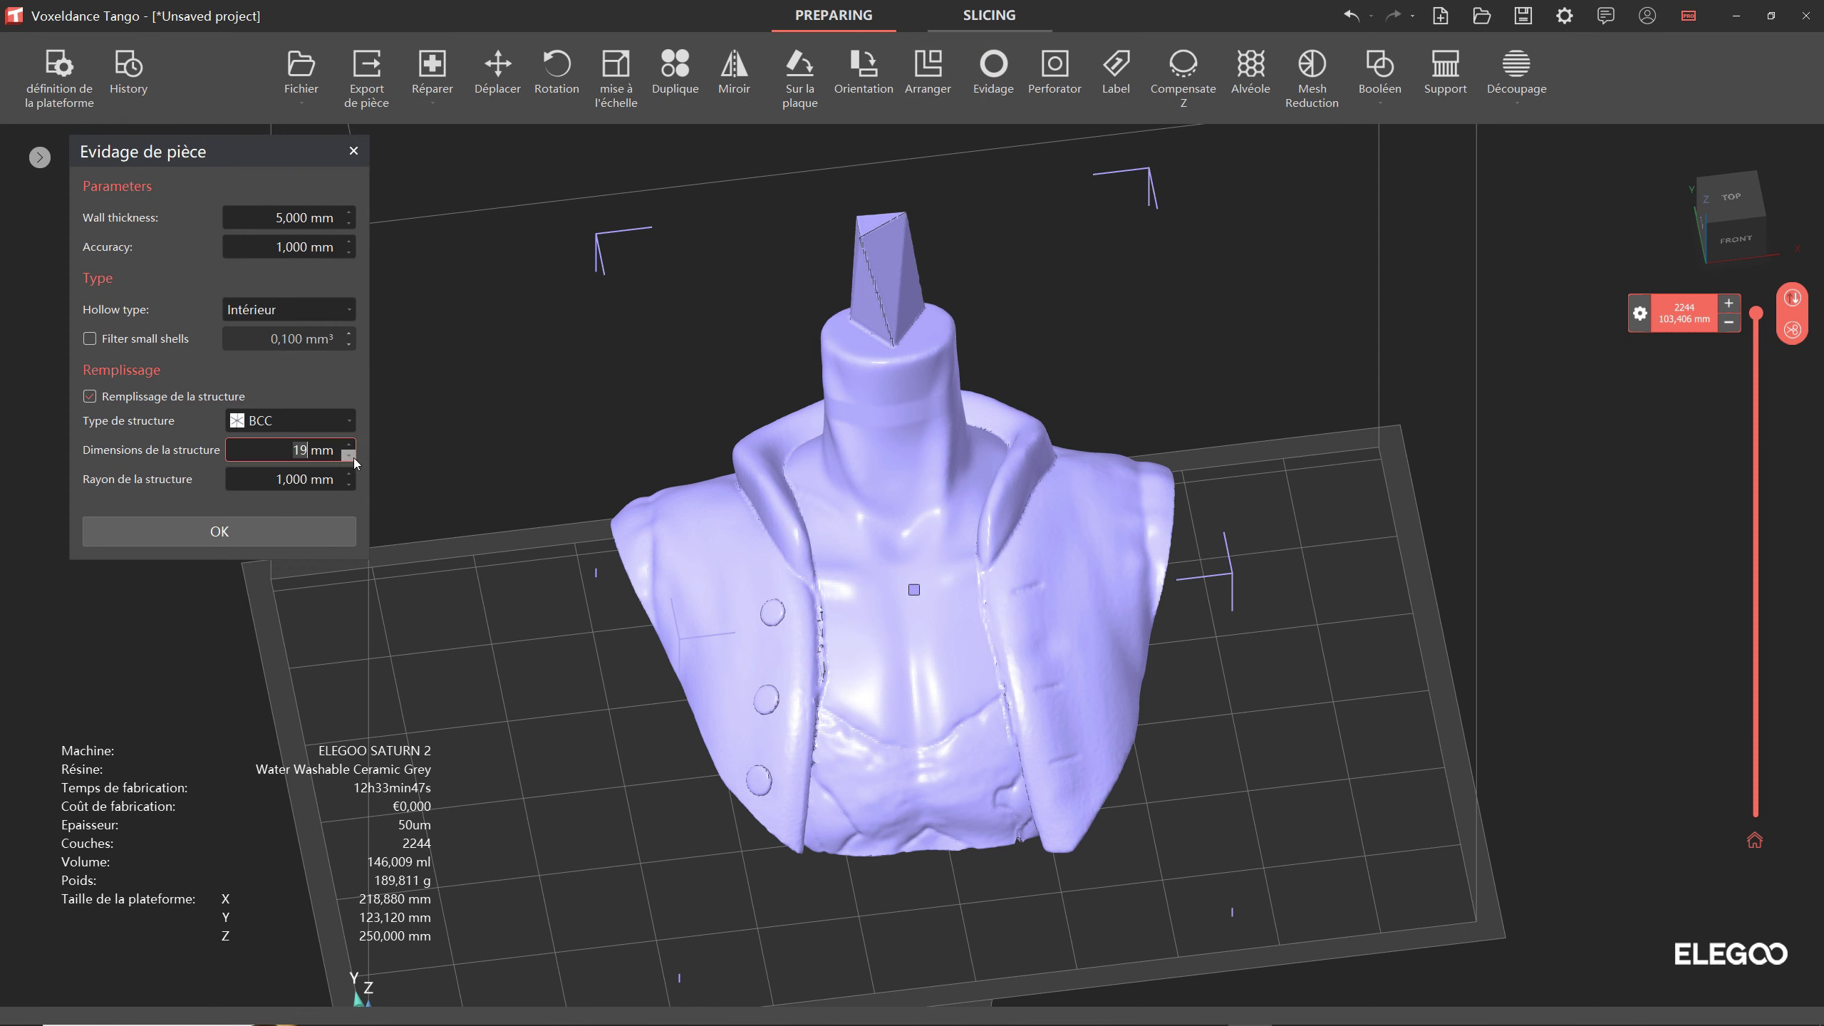
left_click(353, 458)
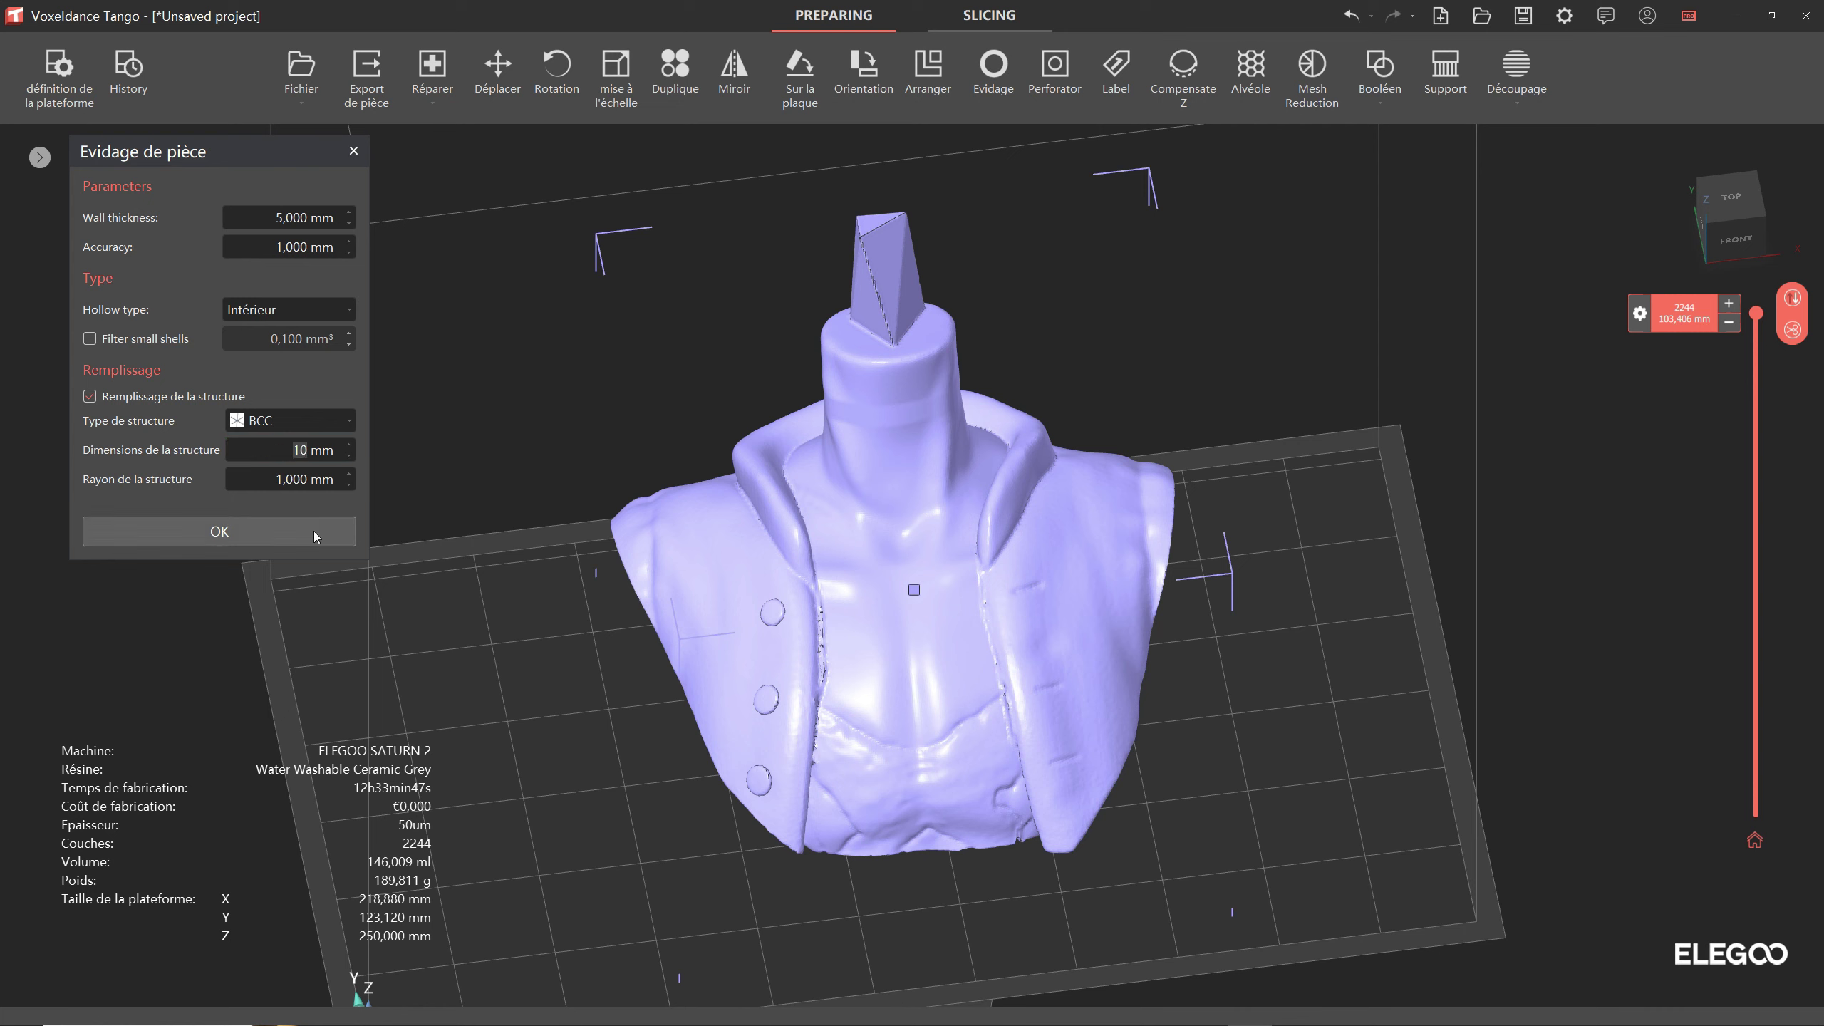
left_click(265, 543)
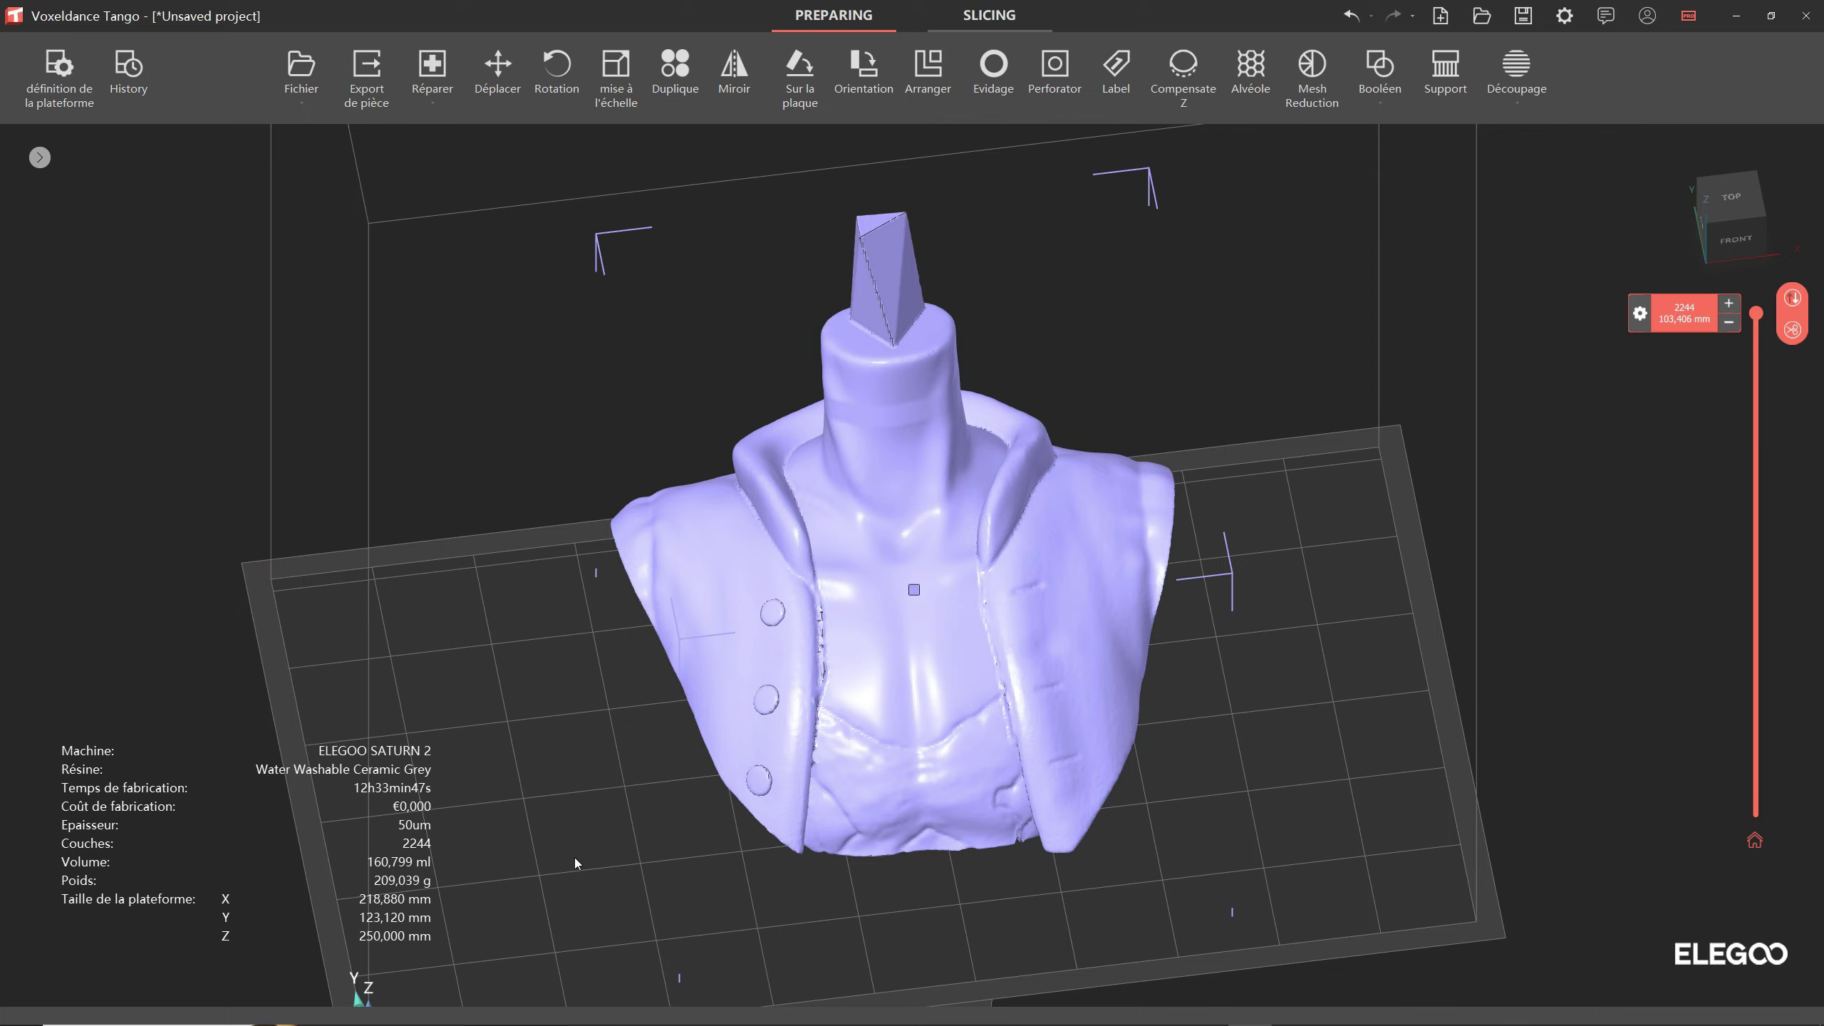
Step: Slice the re-hollowed bust open to inspect the 10 mm lattice infill
mouse_move(1260, 648)
right_mouse_down()
mouse_move(1325, 633)
mouse_move(1341, 593)
mouse_move(1285, 624)
right_mouse_up()
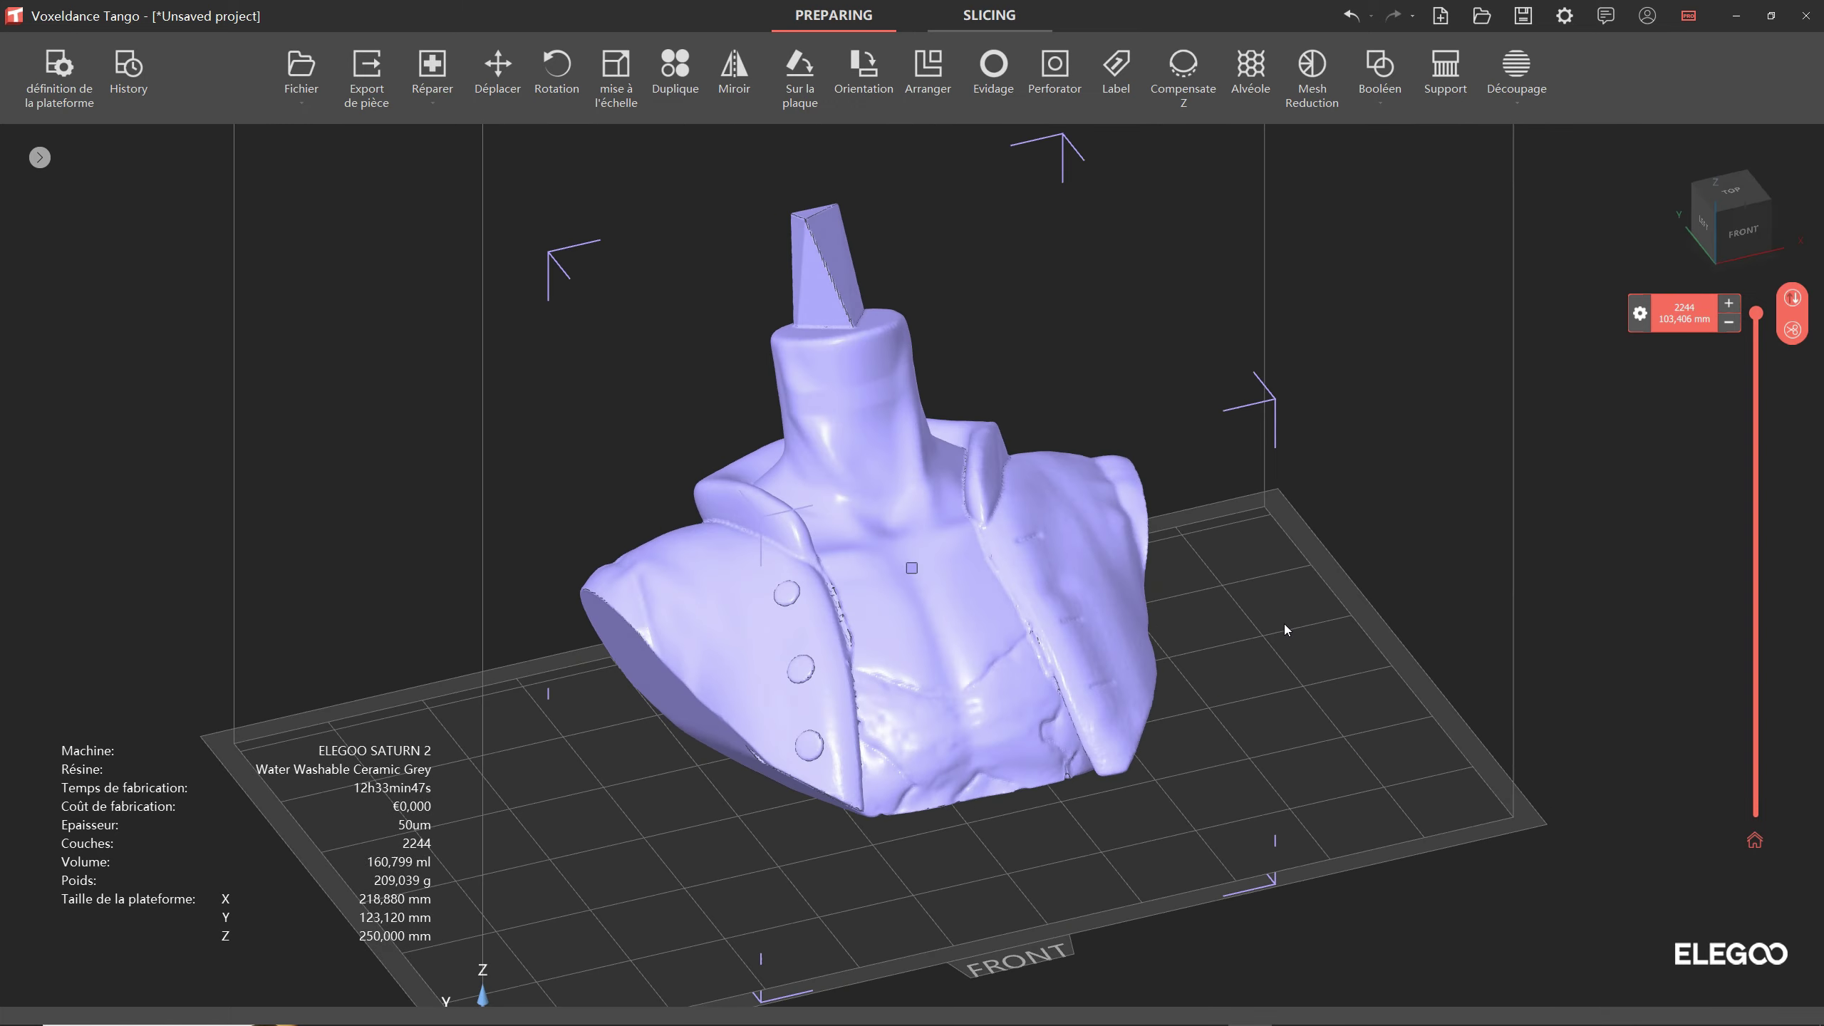
left_click_drag(1756, 316, 1770, 676)
right_click_drag(1371, 649, 1368, 679)
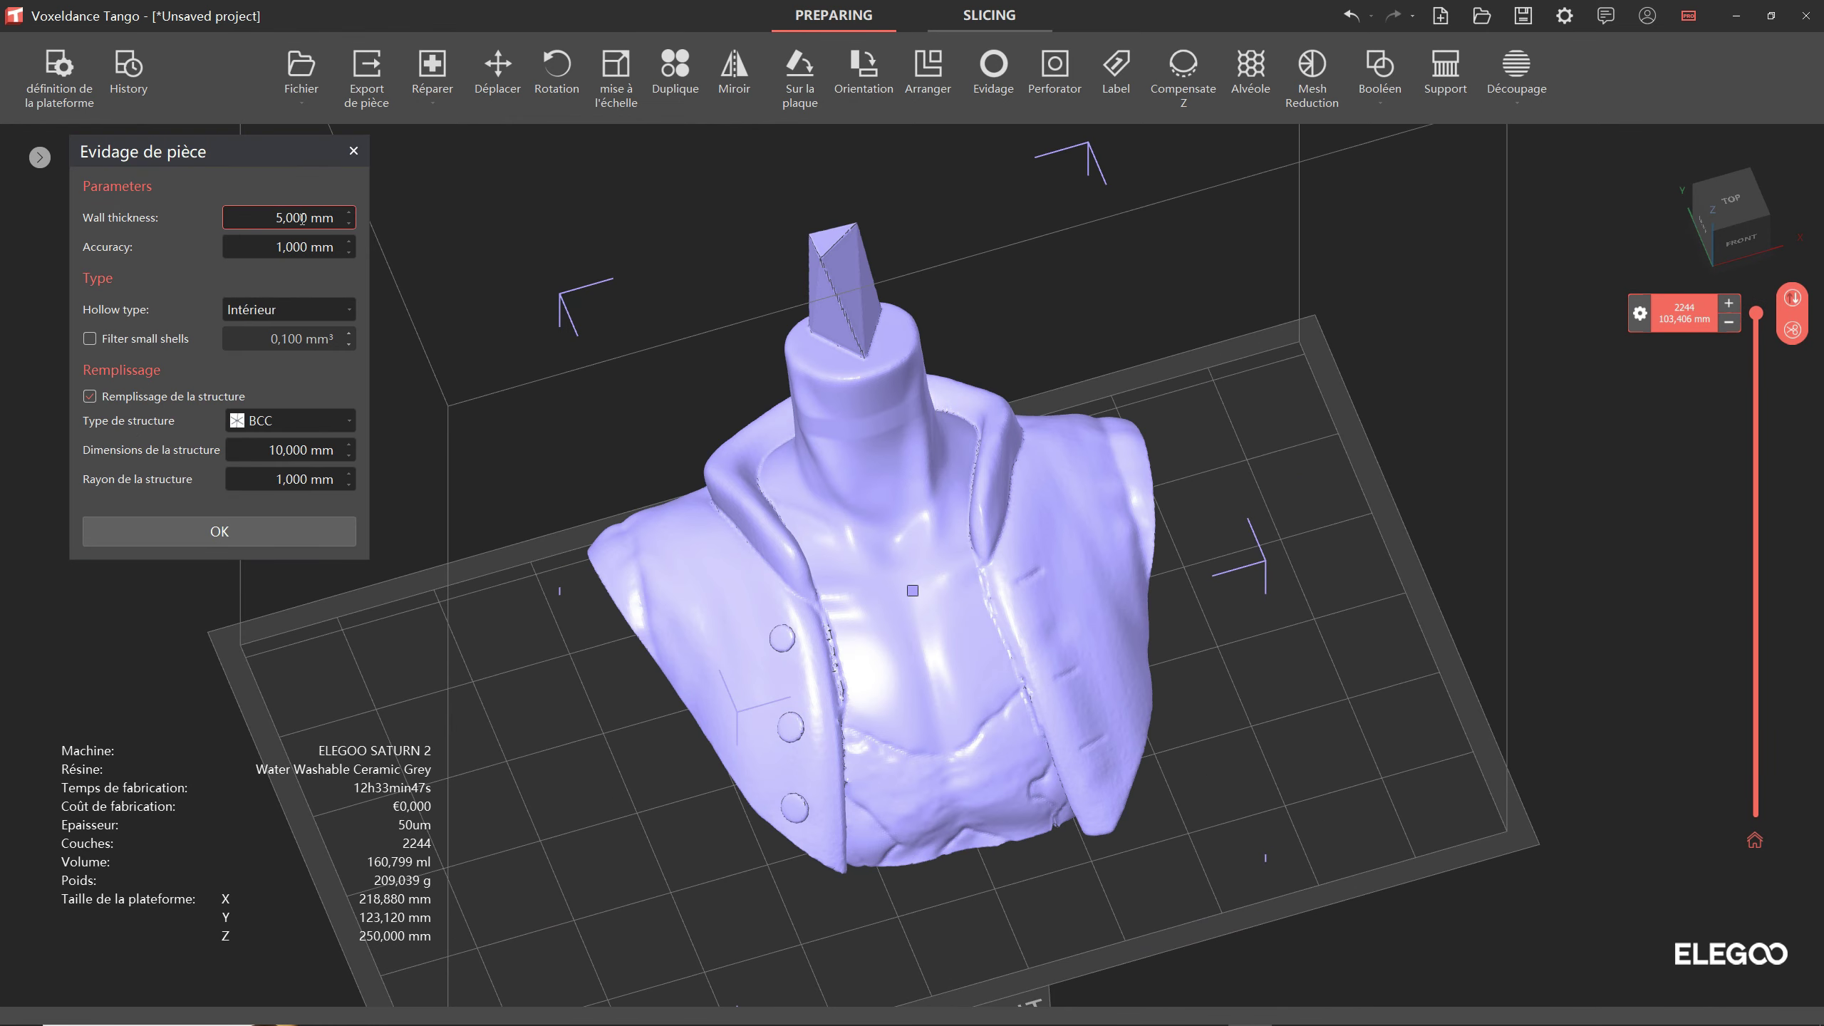
left_click(284, 251)
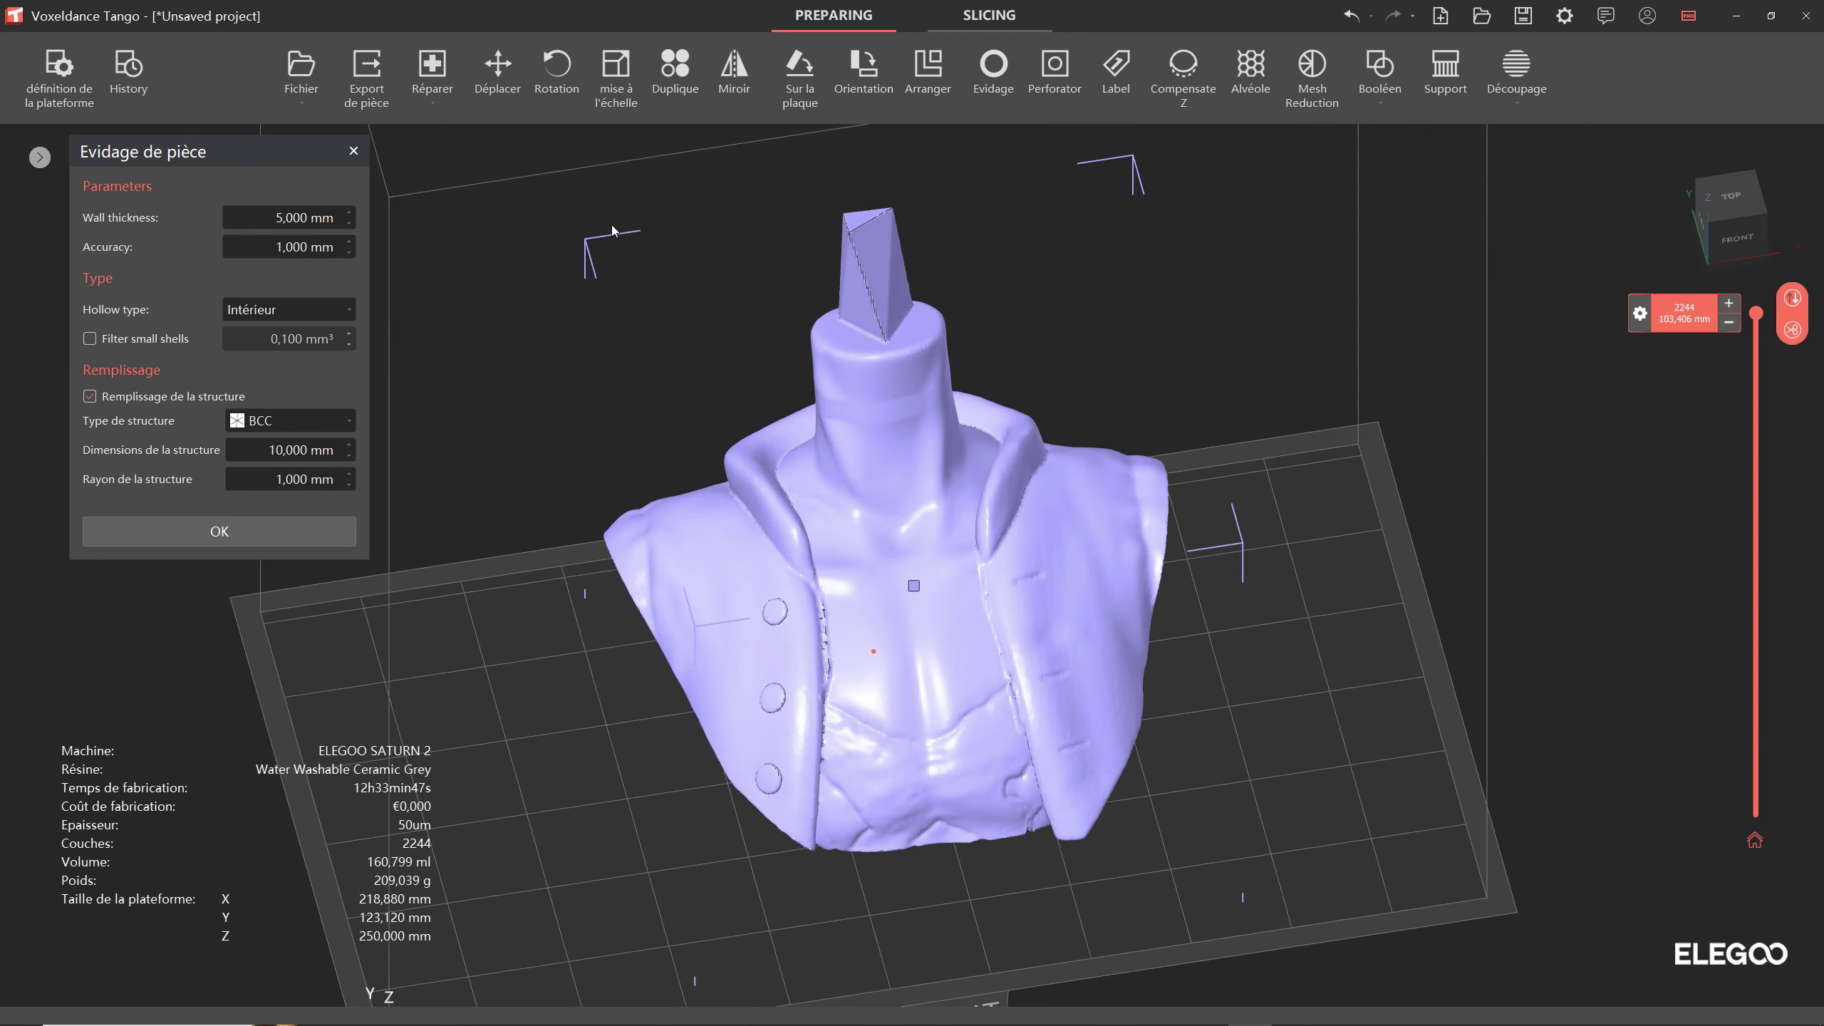
right_click_drag(451, 223, 596, 207)
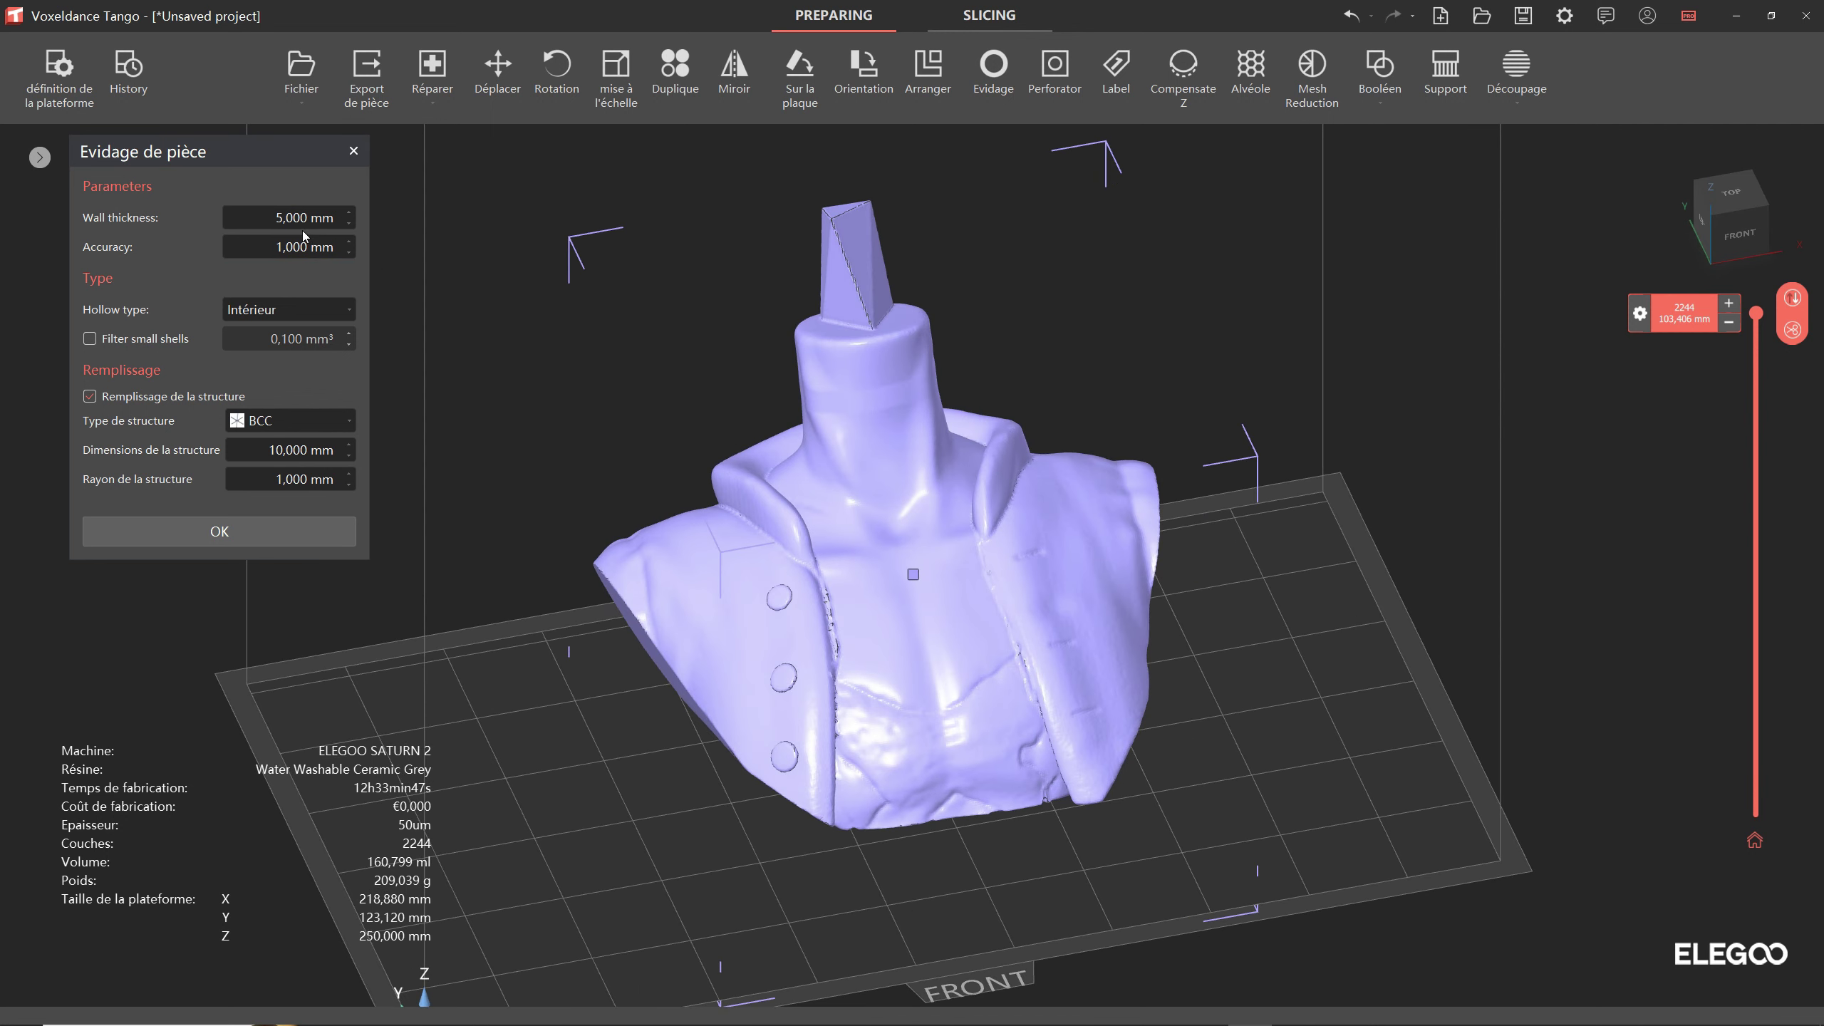
left_click(298, 316)
left_click(311, 312)
left_click(297, 423)
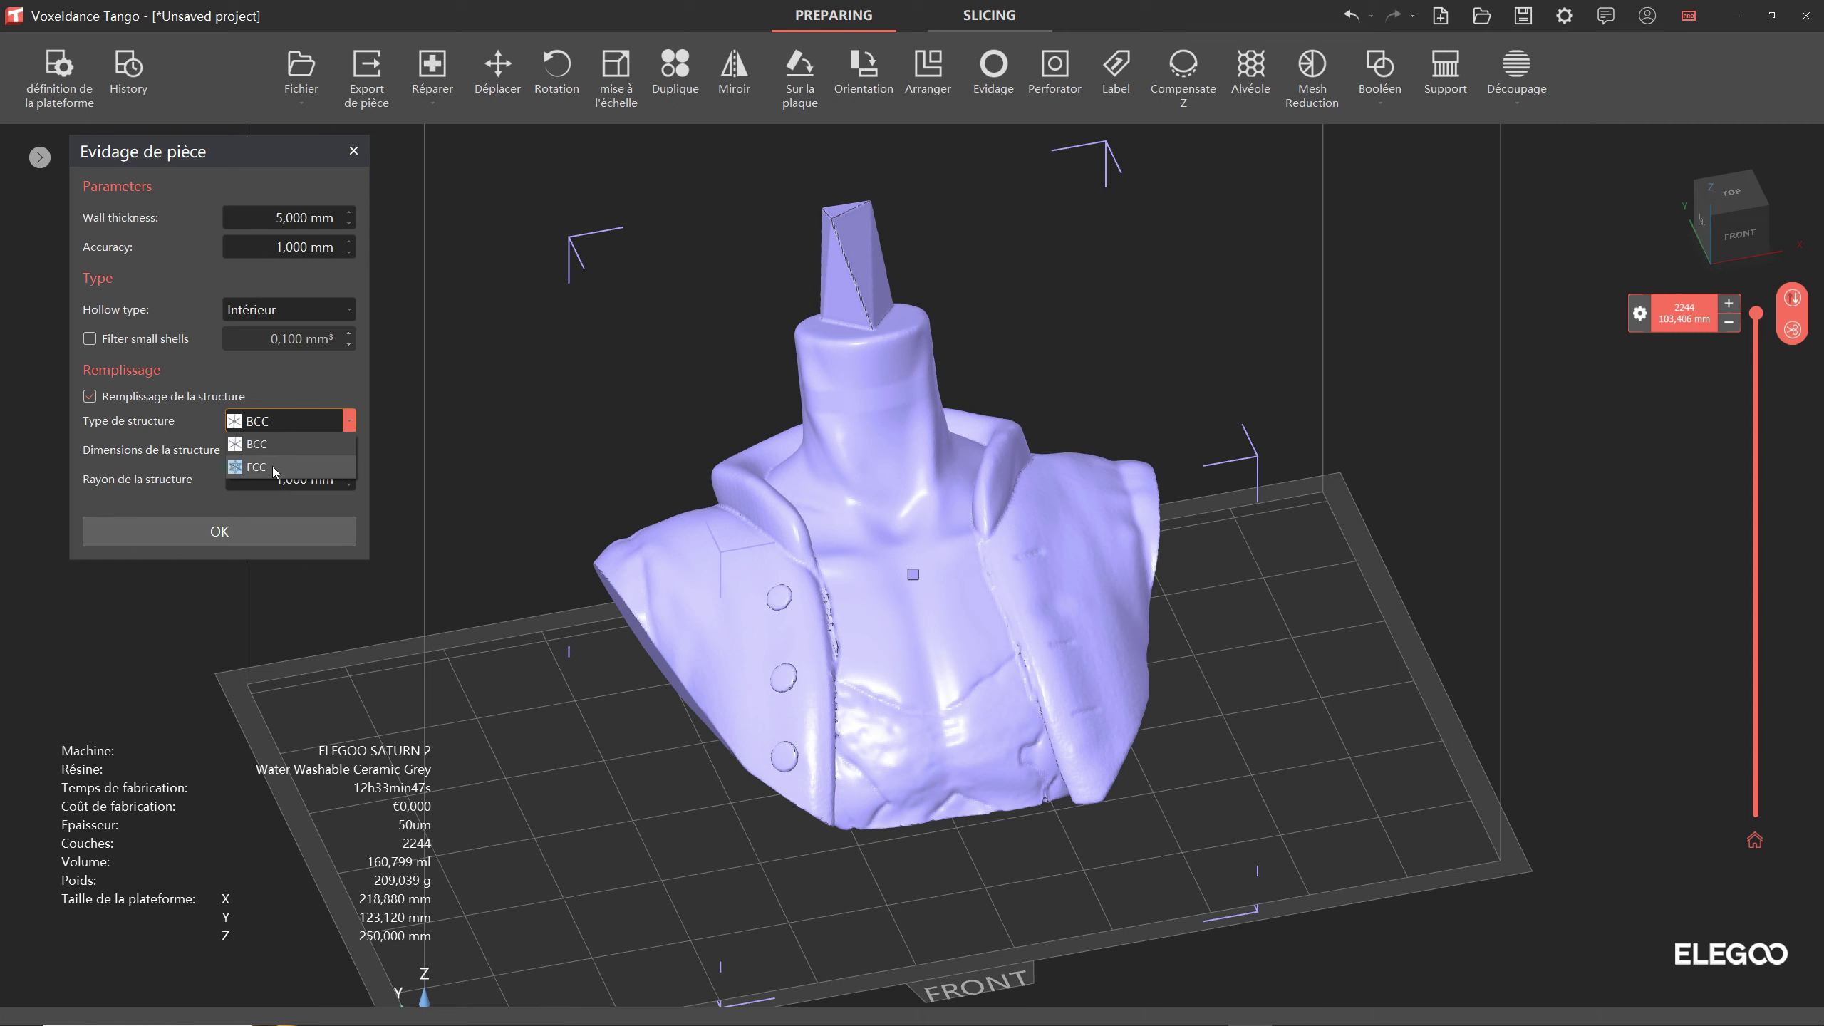
left_click(305, 417)
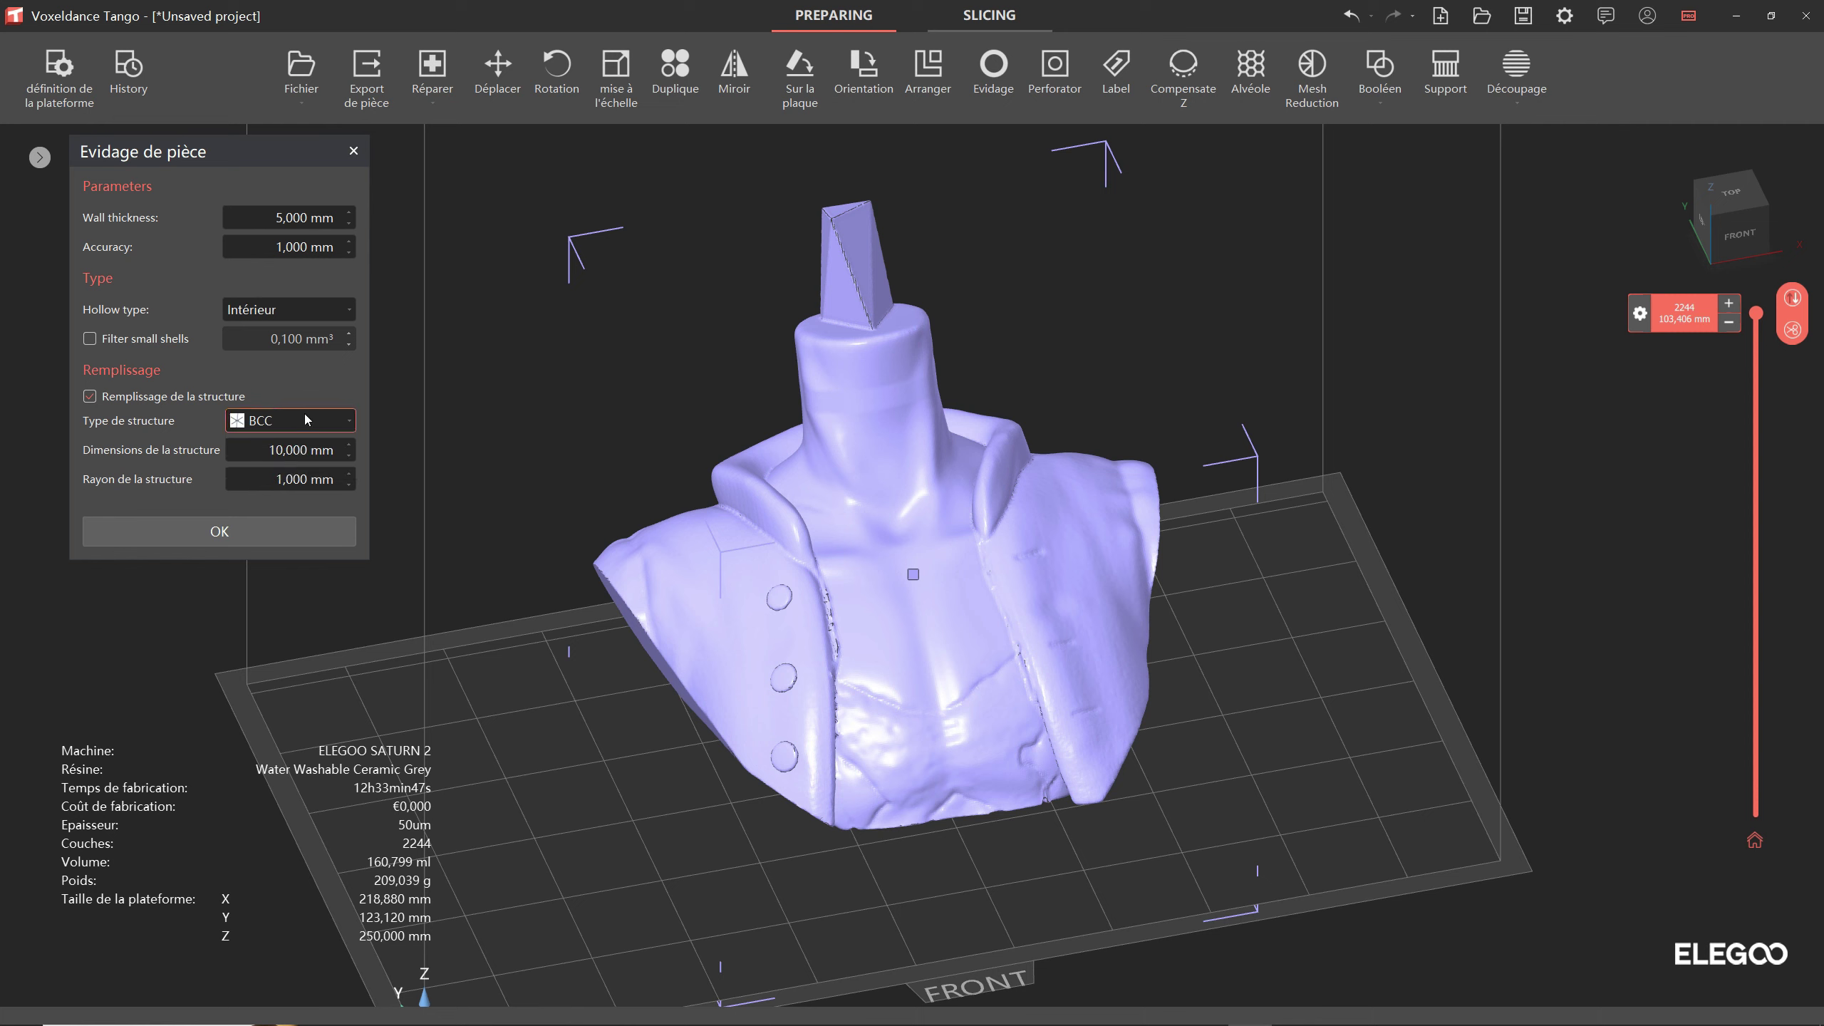
left_click(329, 427)
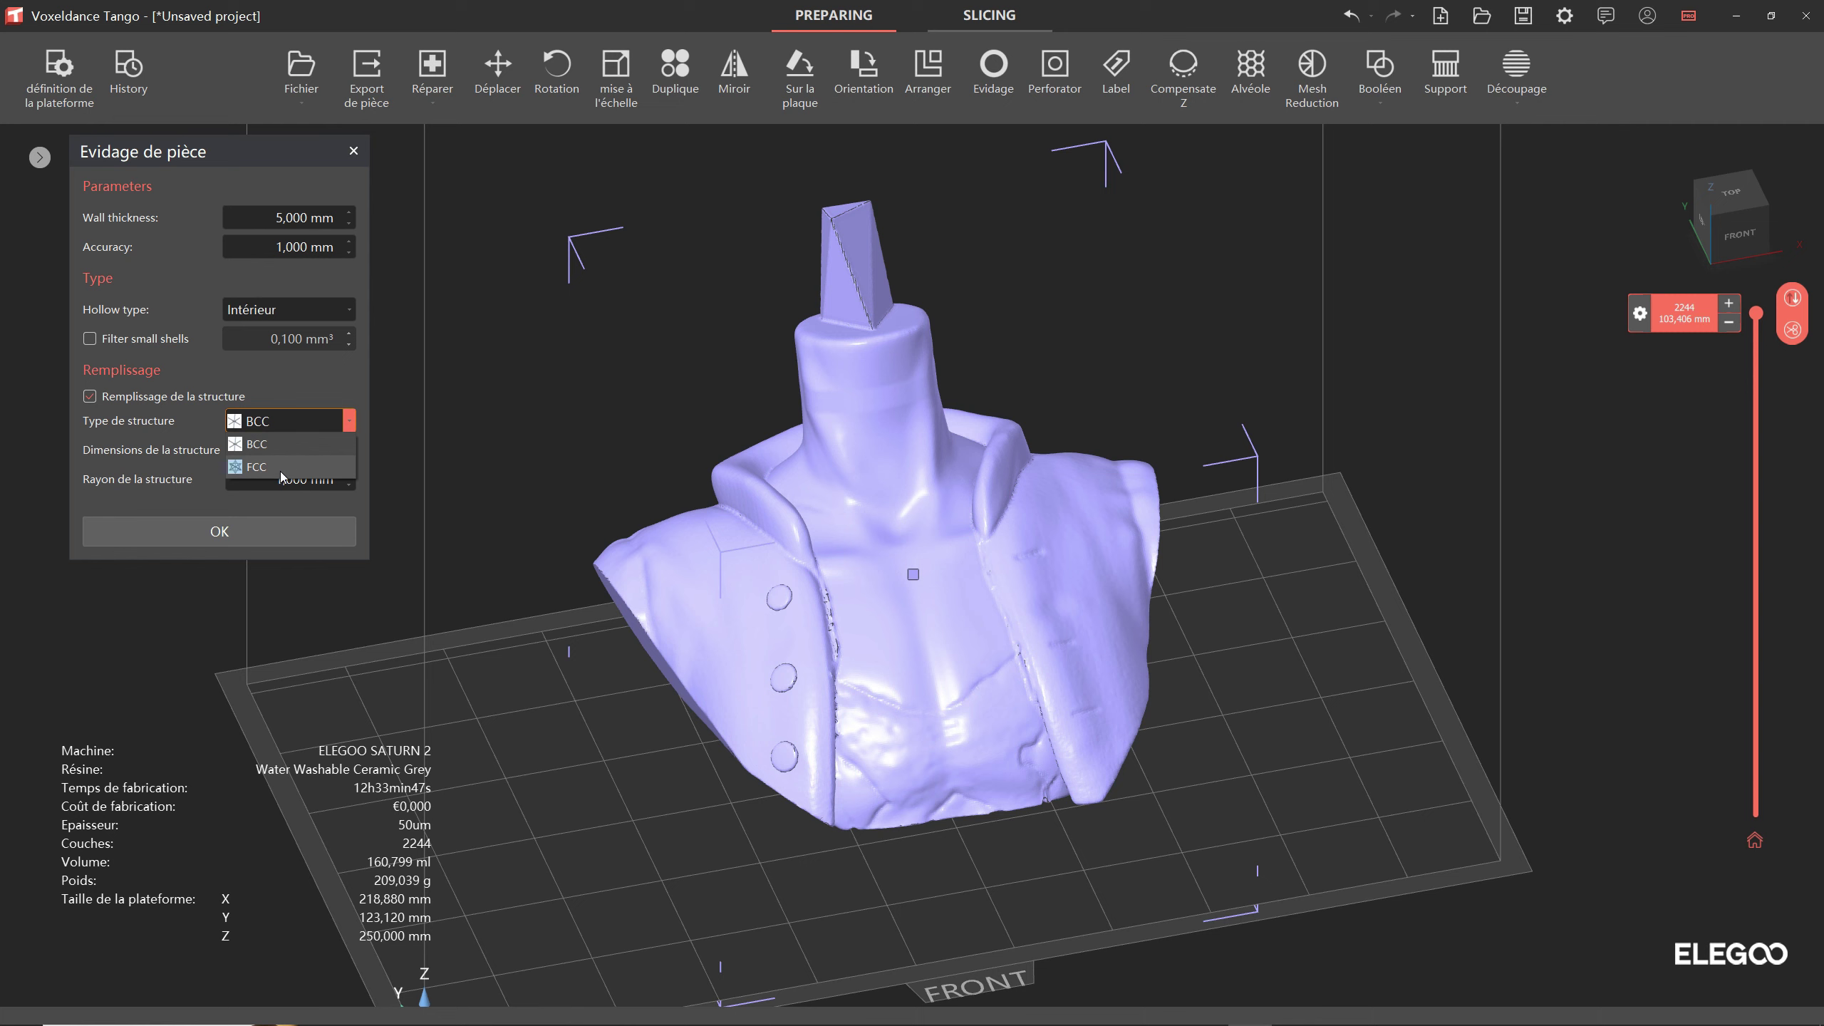
left_click(307, 389)
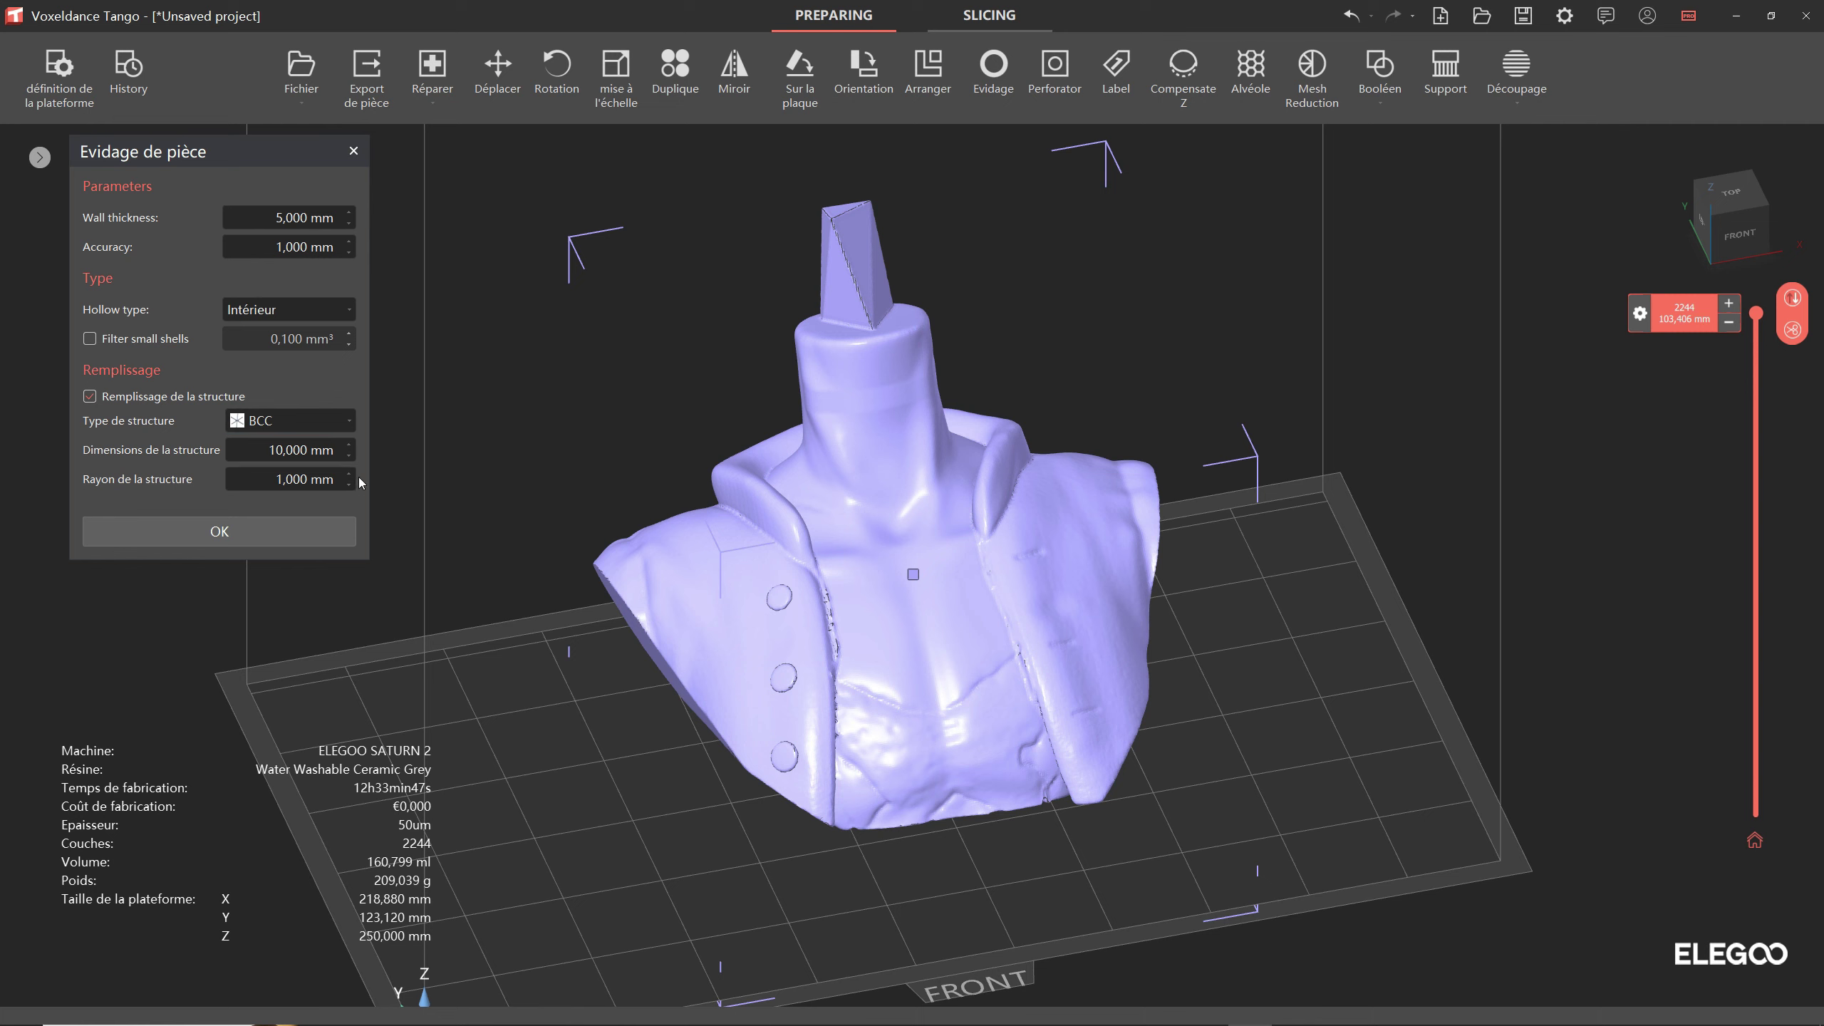
left_click_drag(252, 449, 333, 452)
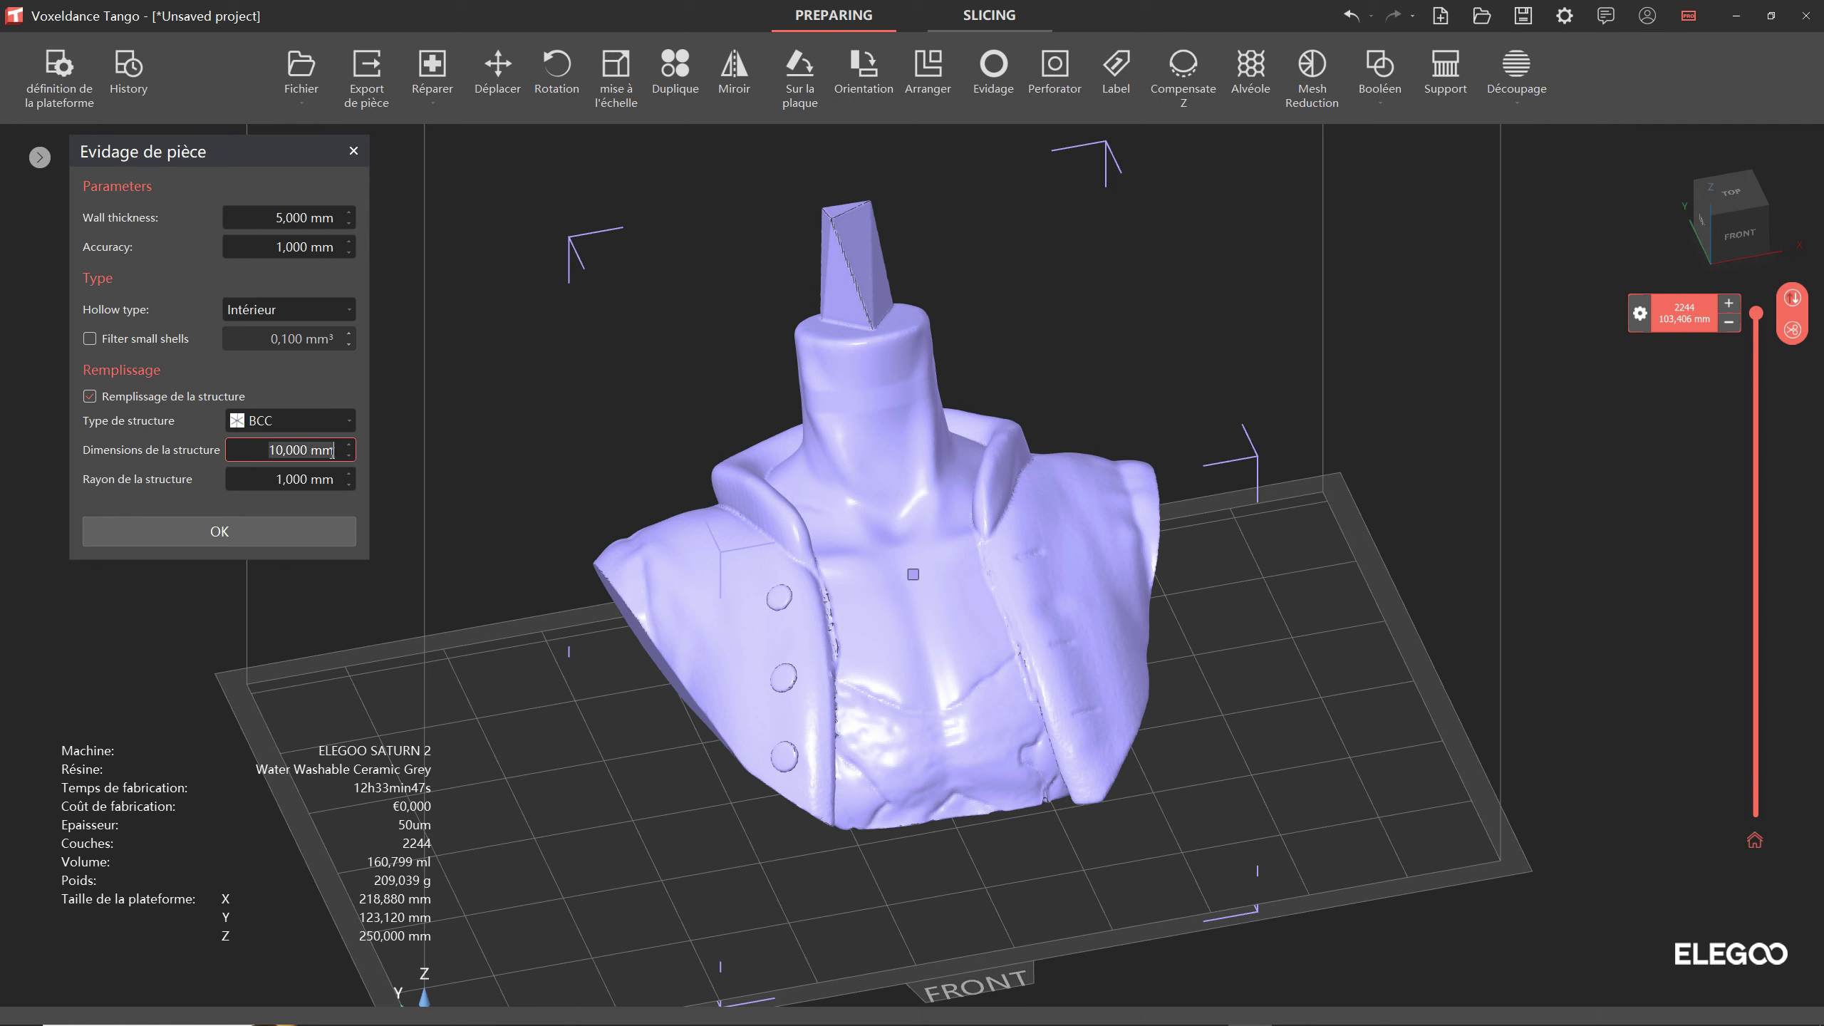
key("Tab")
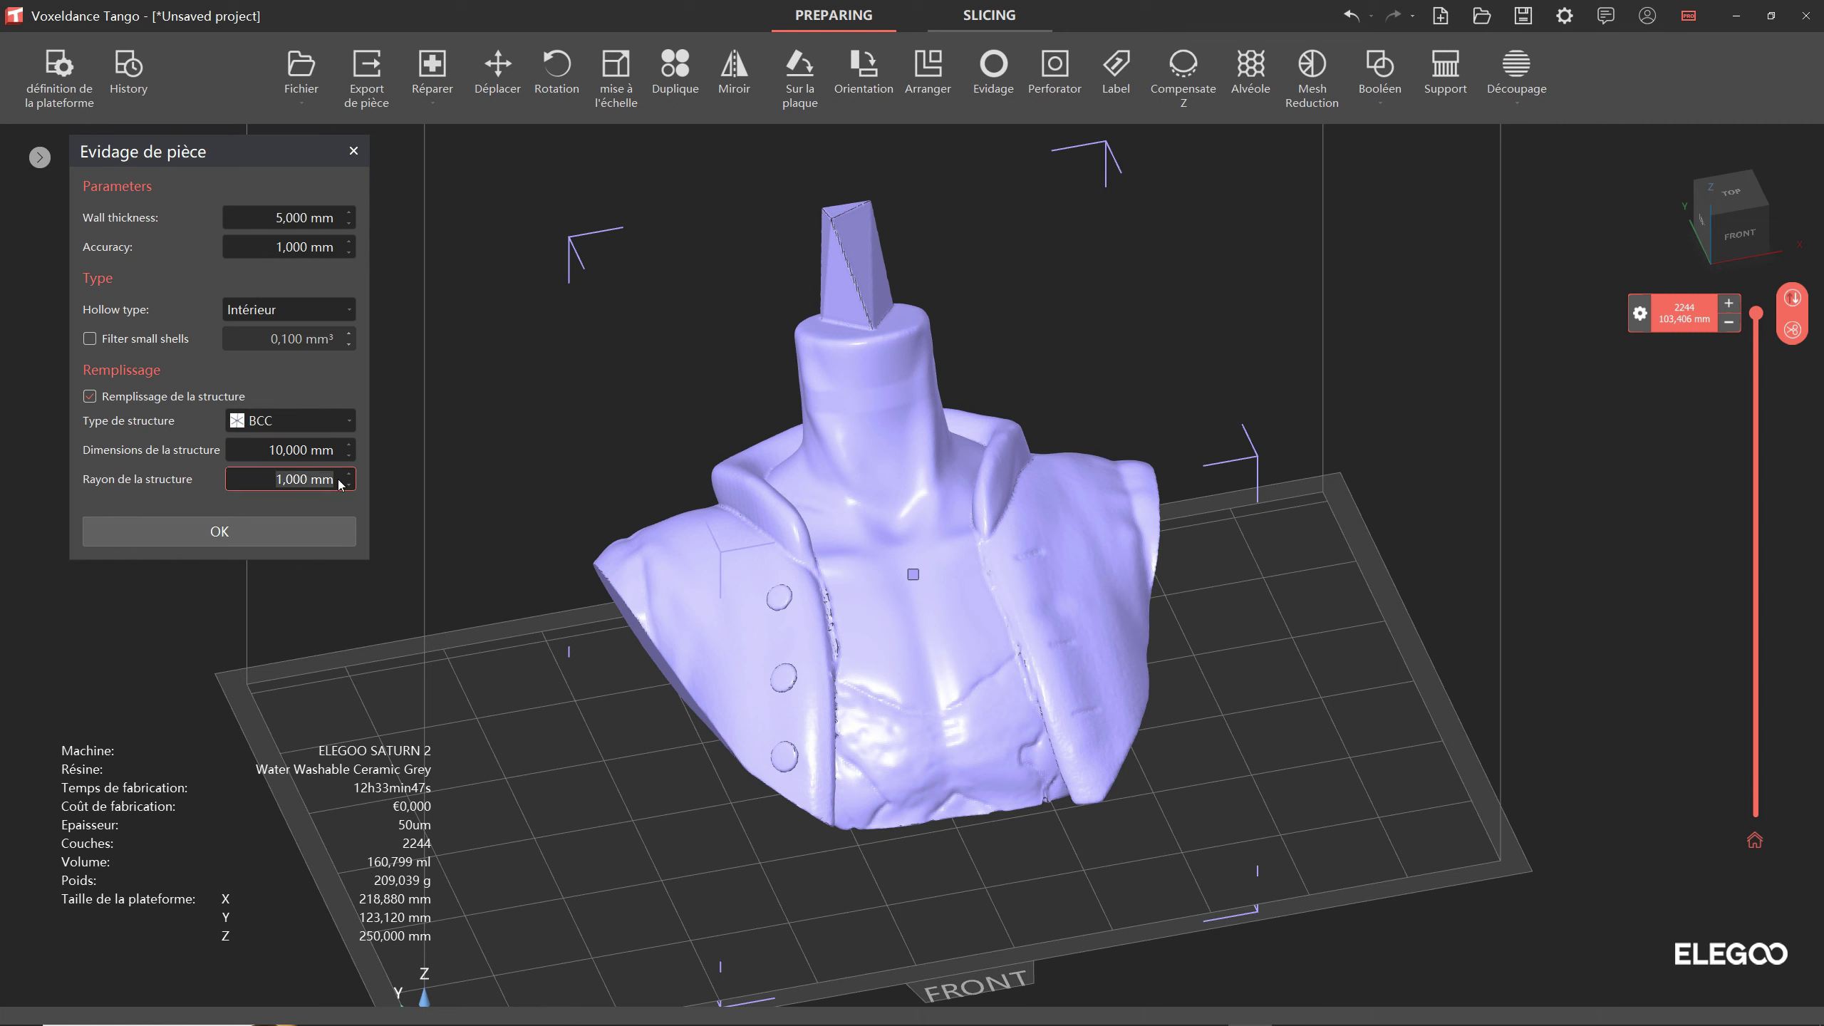
left_click_drag(263, 450, 334, 451)
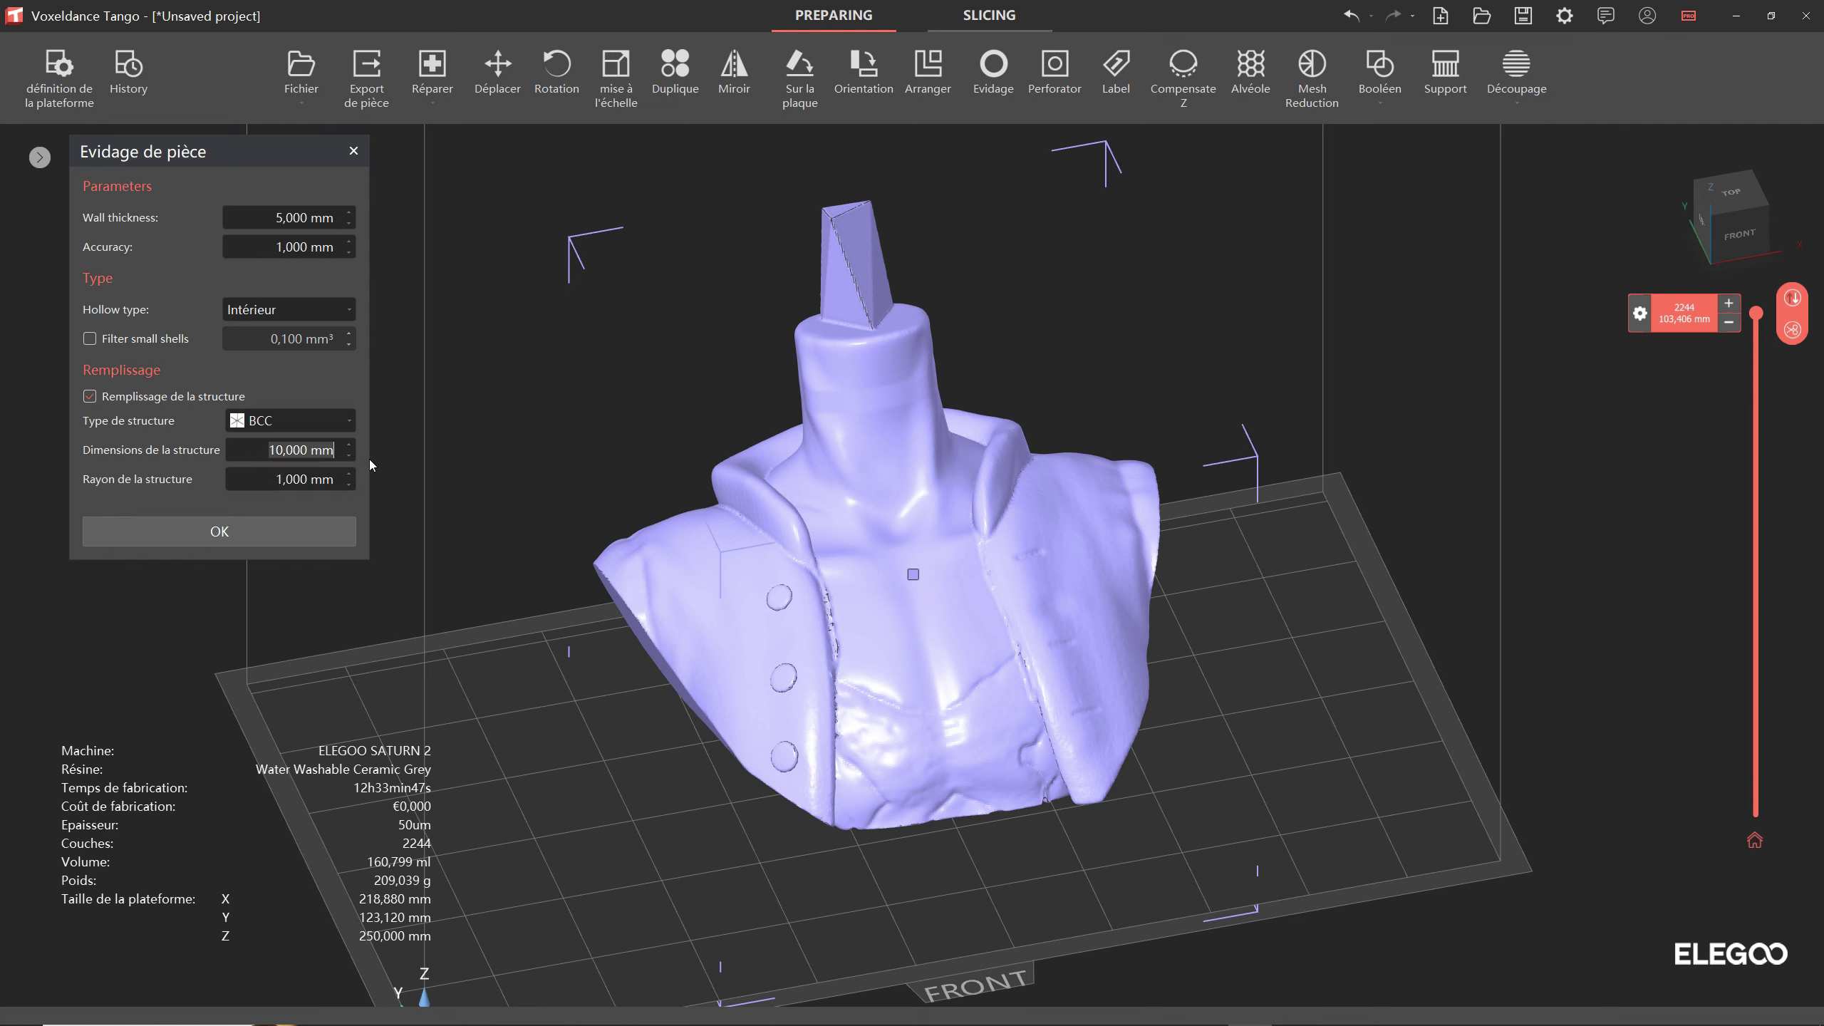
left_click(315, 453)
left_click_drag(269, 450, 341, 455)
right_click_drag(461, 565, 521, 468)
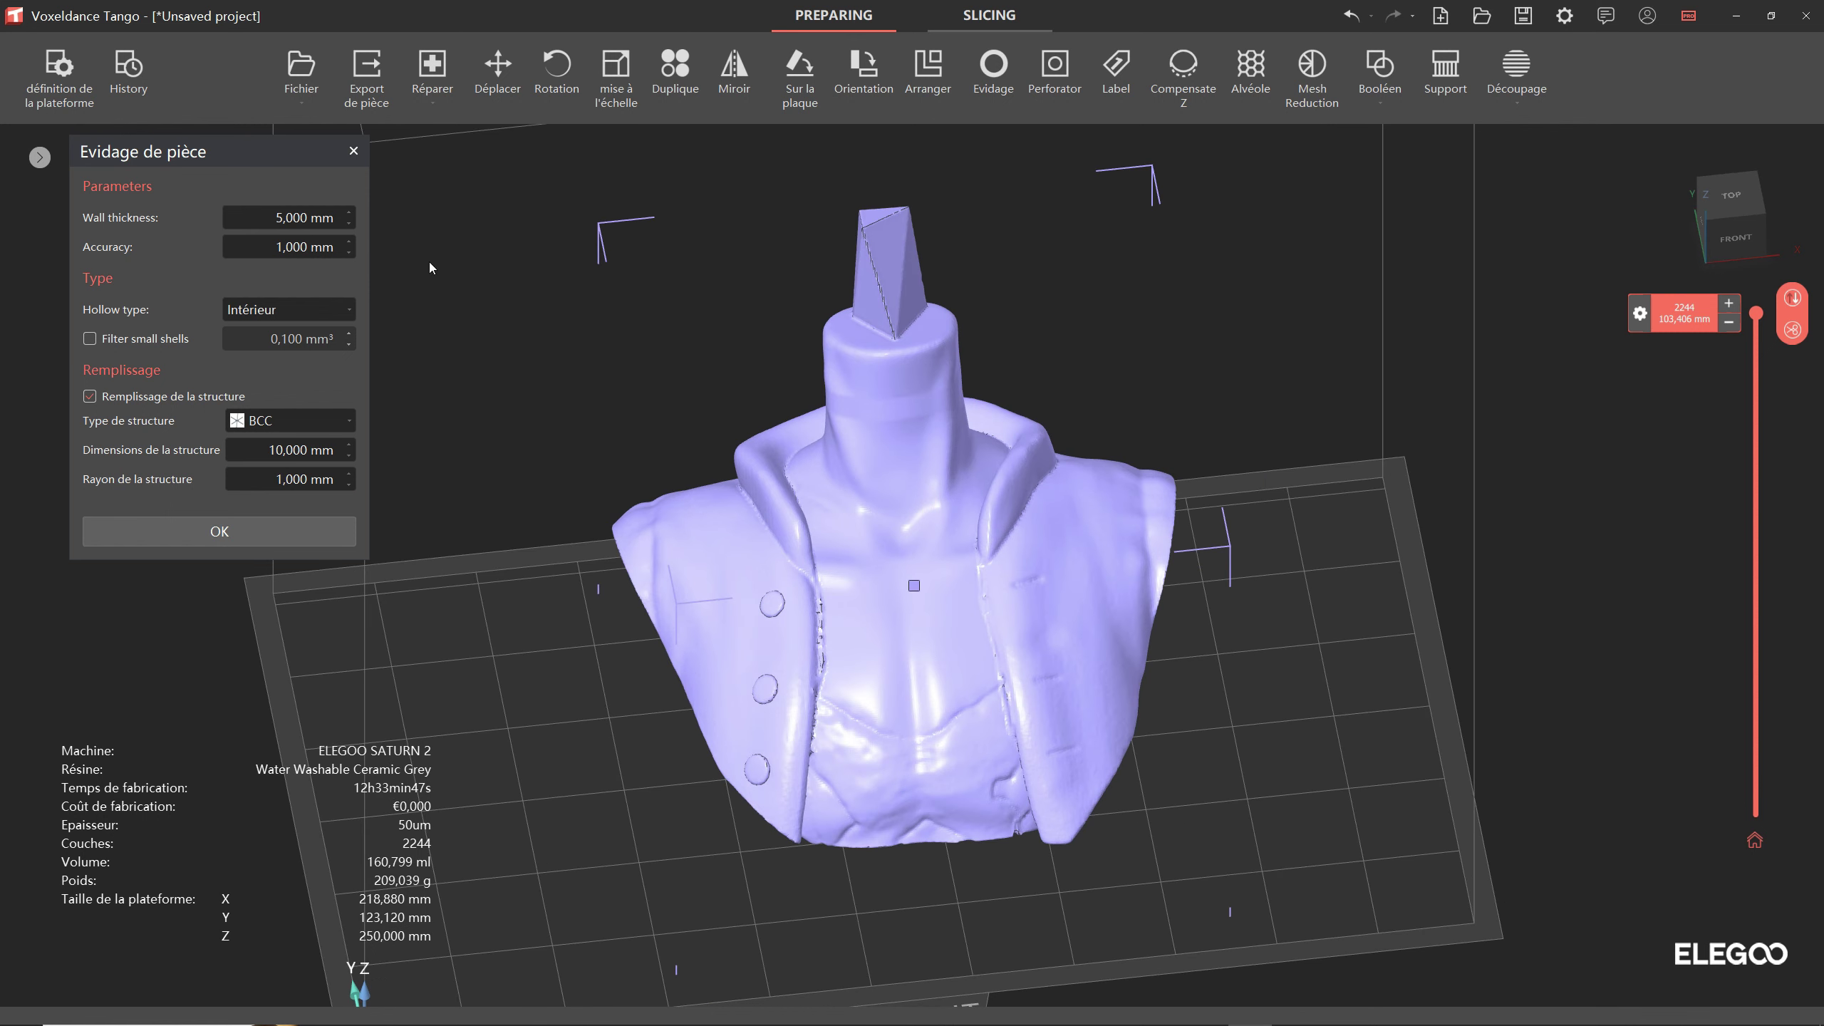